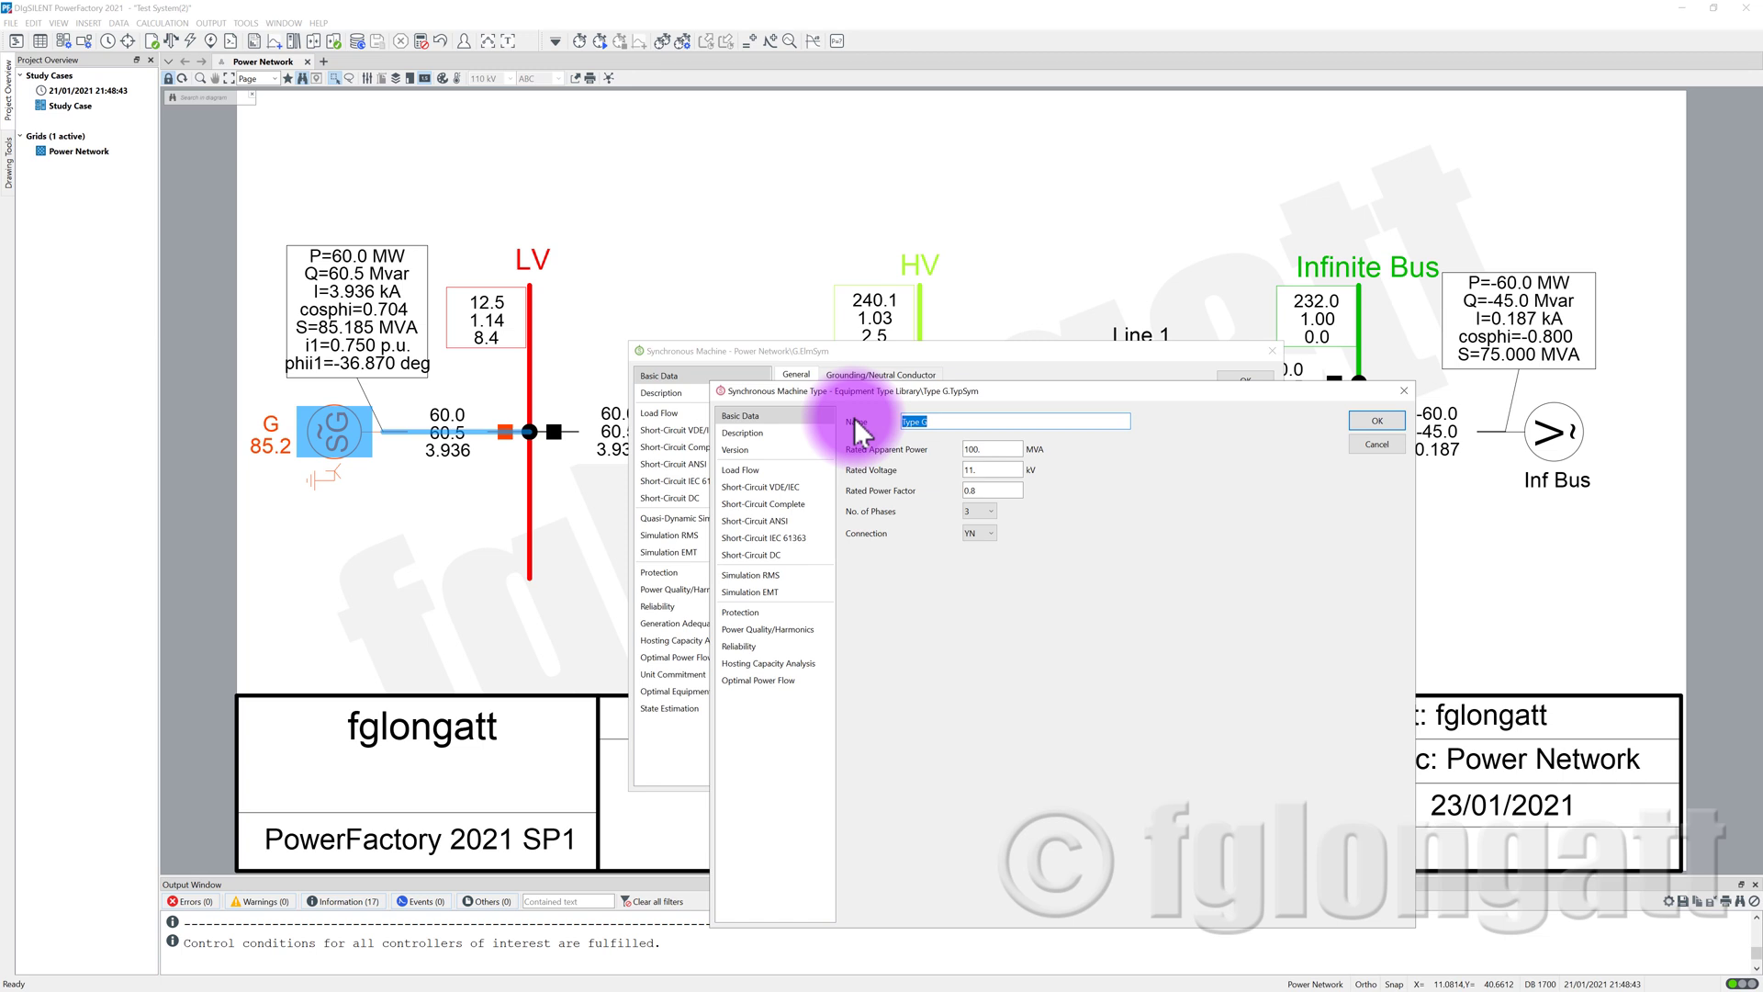
Set the generator type's RMS simulation model to Classical and check its stator reactance xstr
click(768, 575)
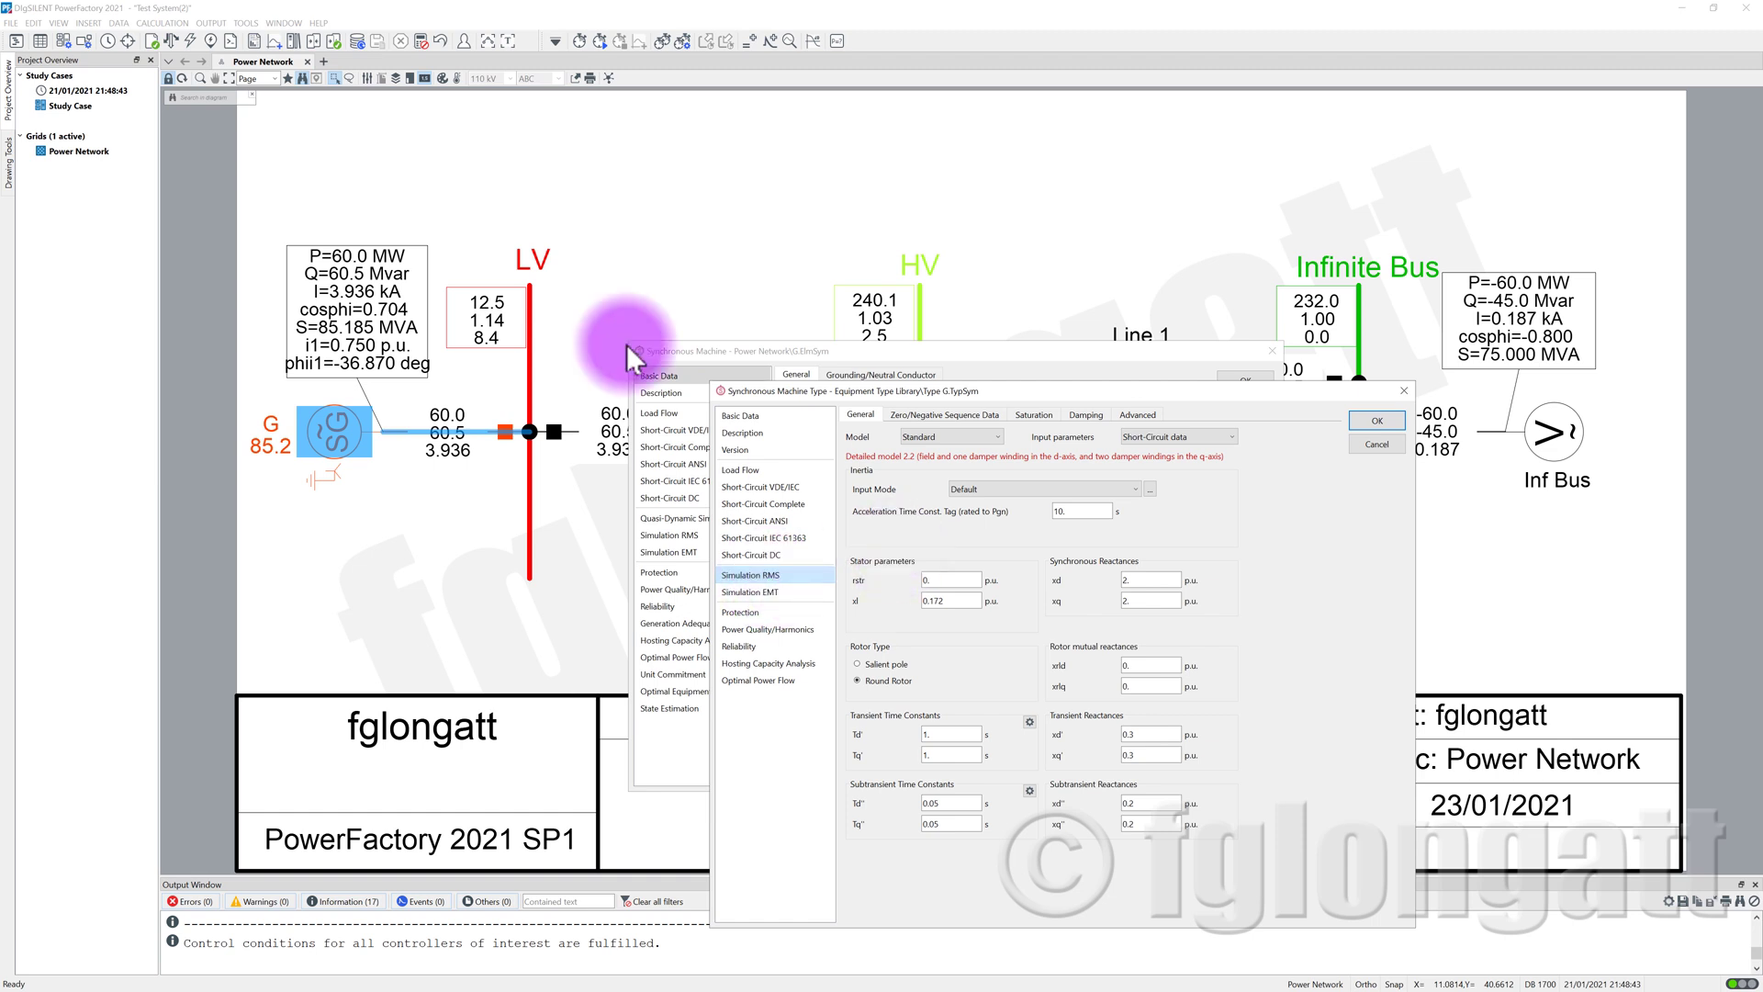
click(911, 432)
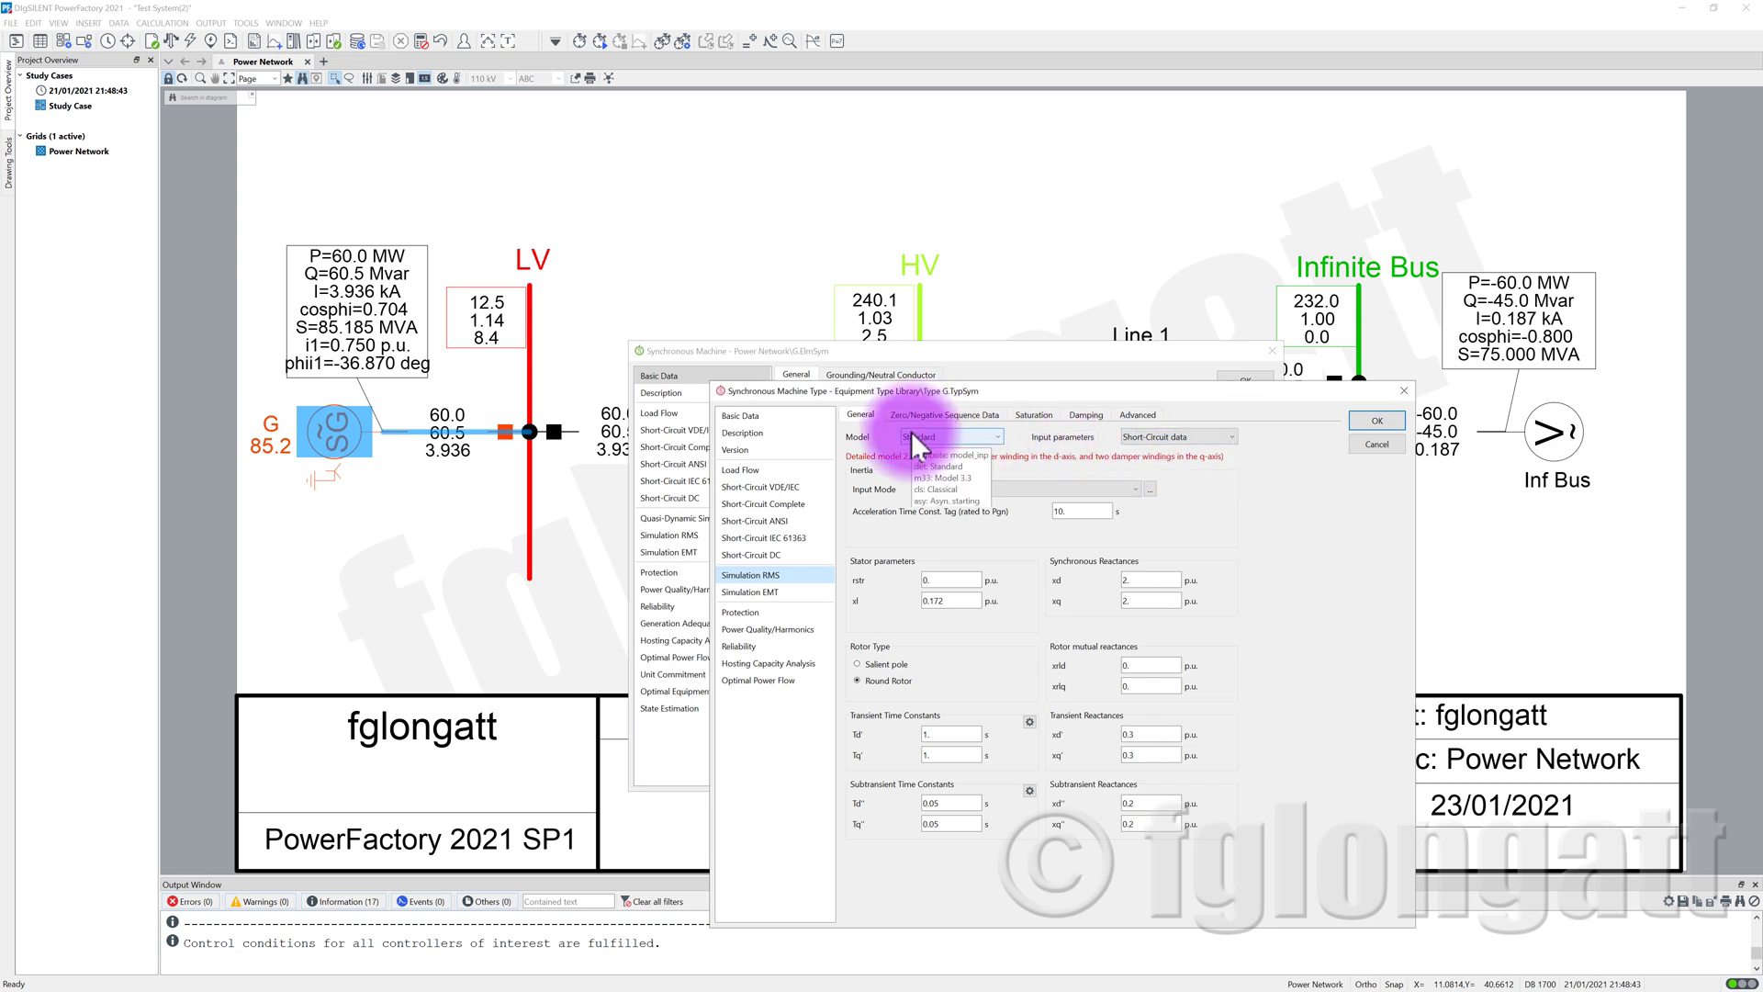
click(917, 434)
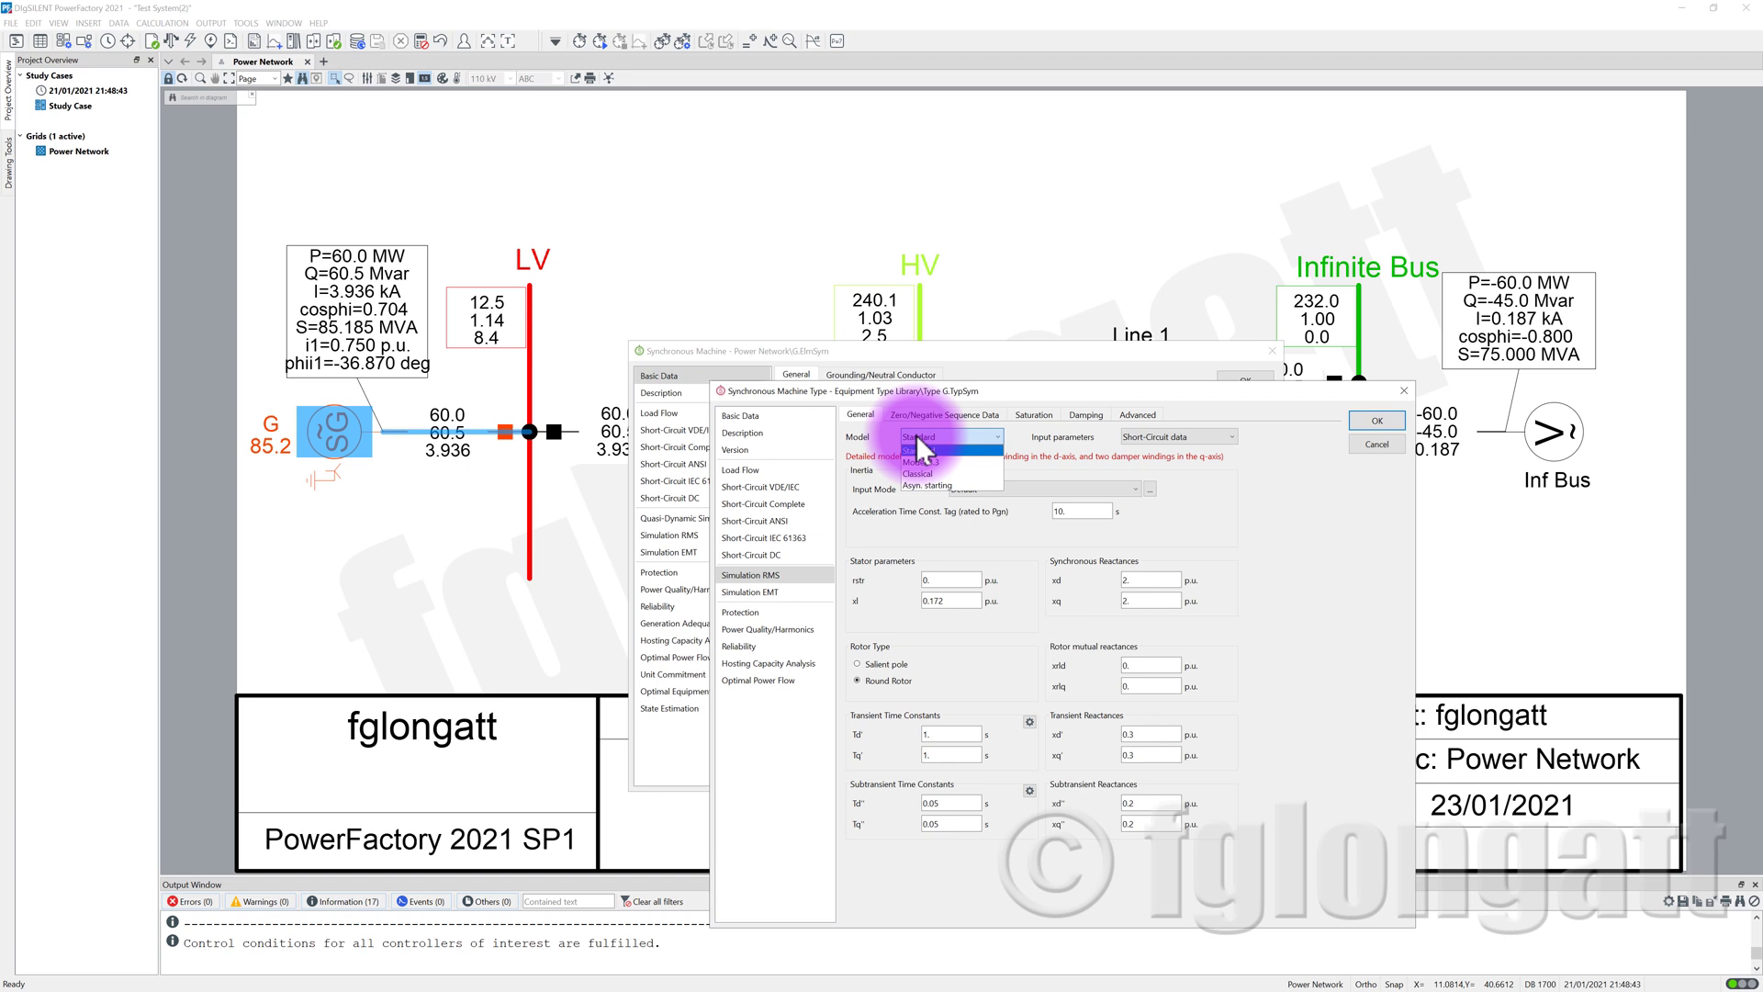
click(977, 449)
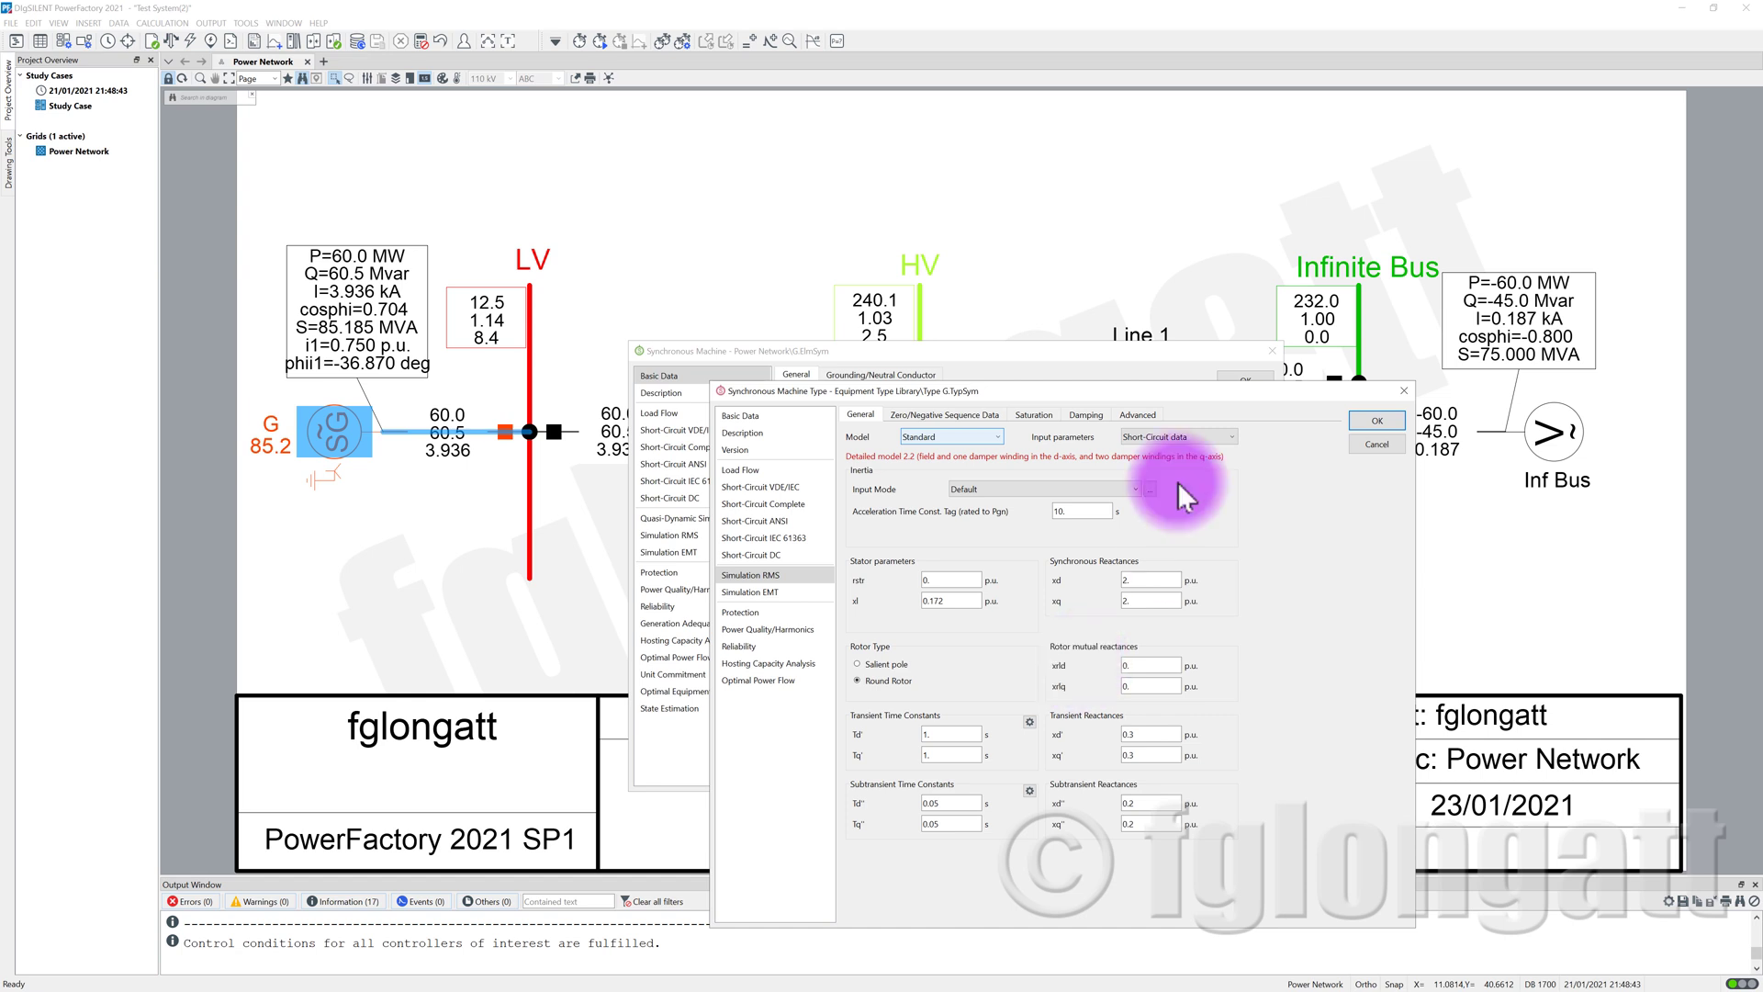
click(995, 437)
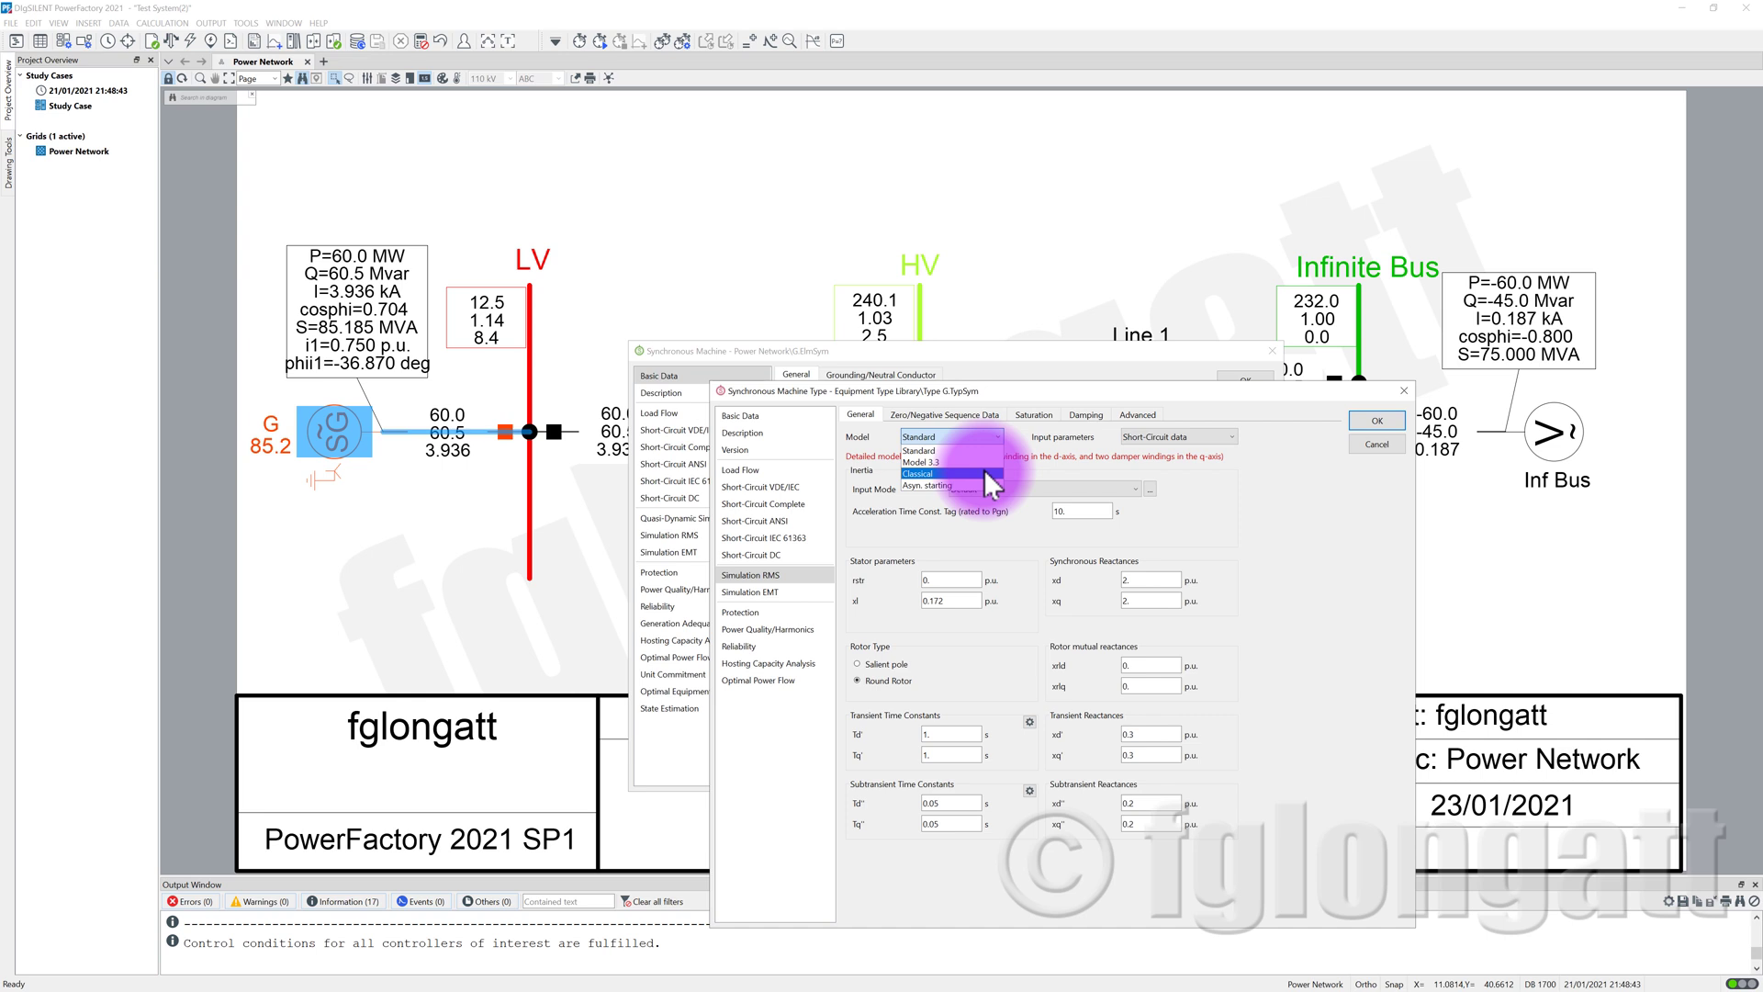
click(984, 472)
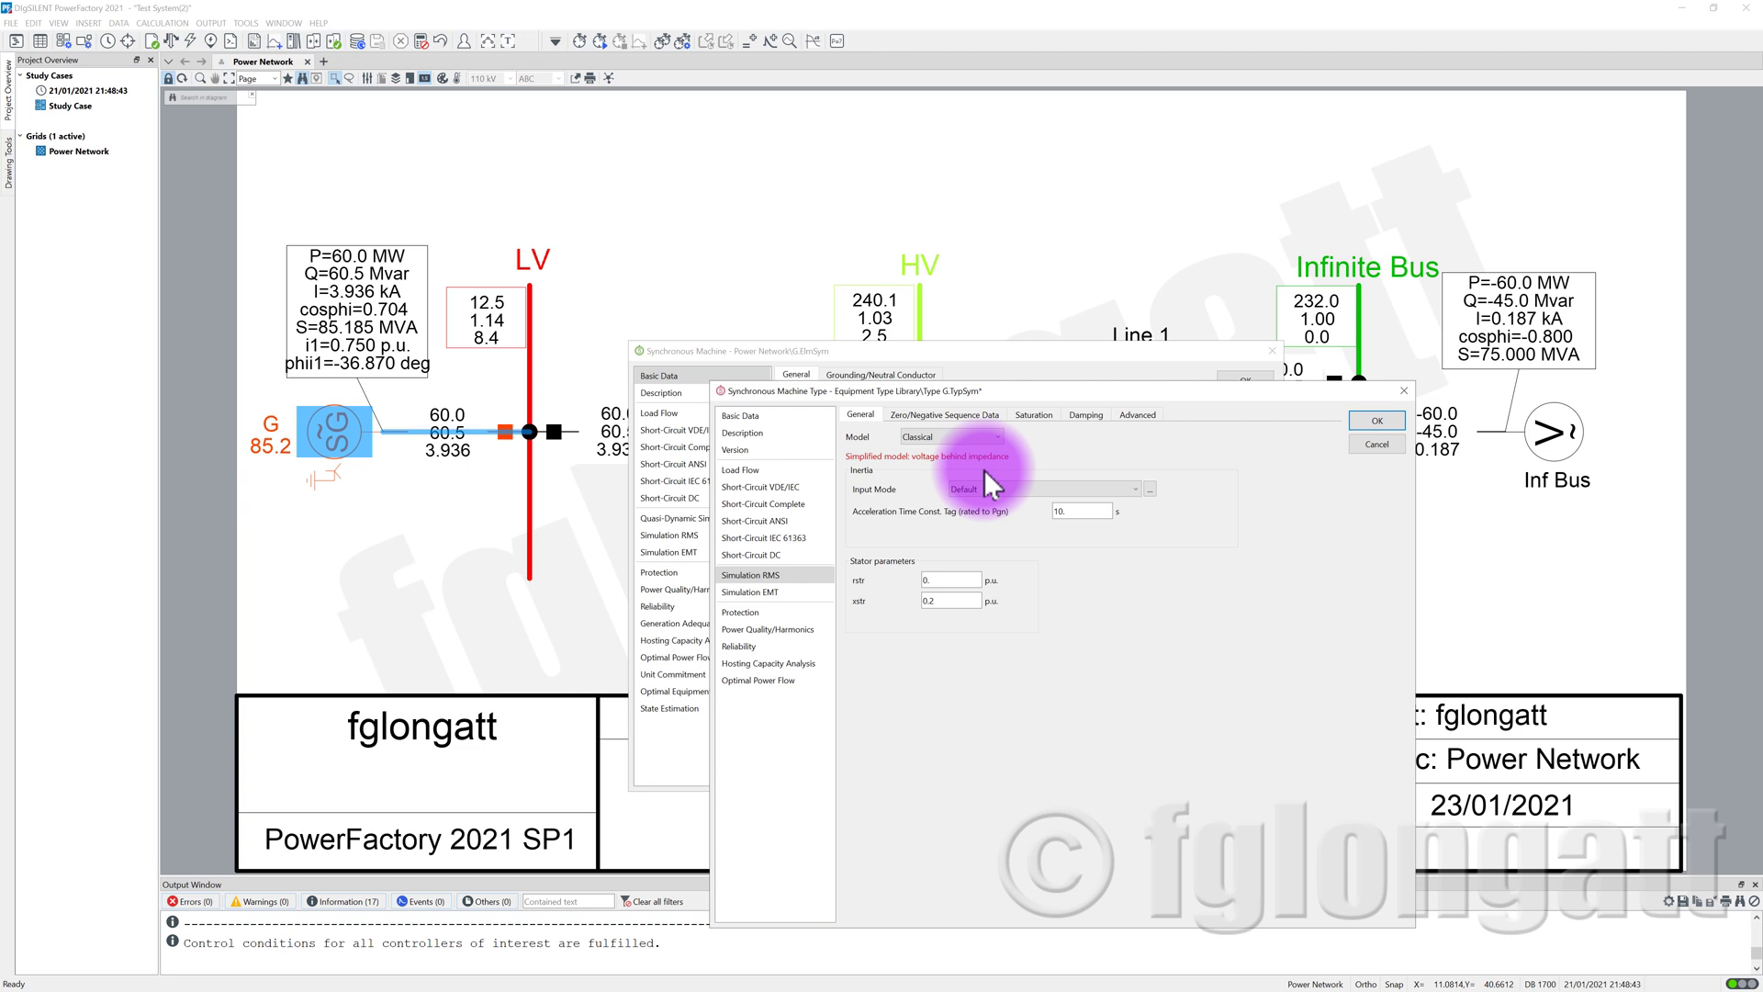
click(949, 601)
click(477, 433)
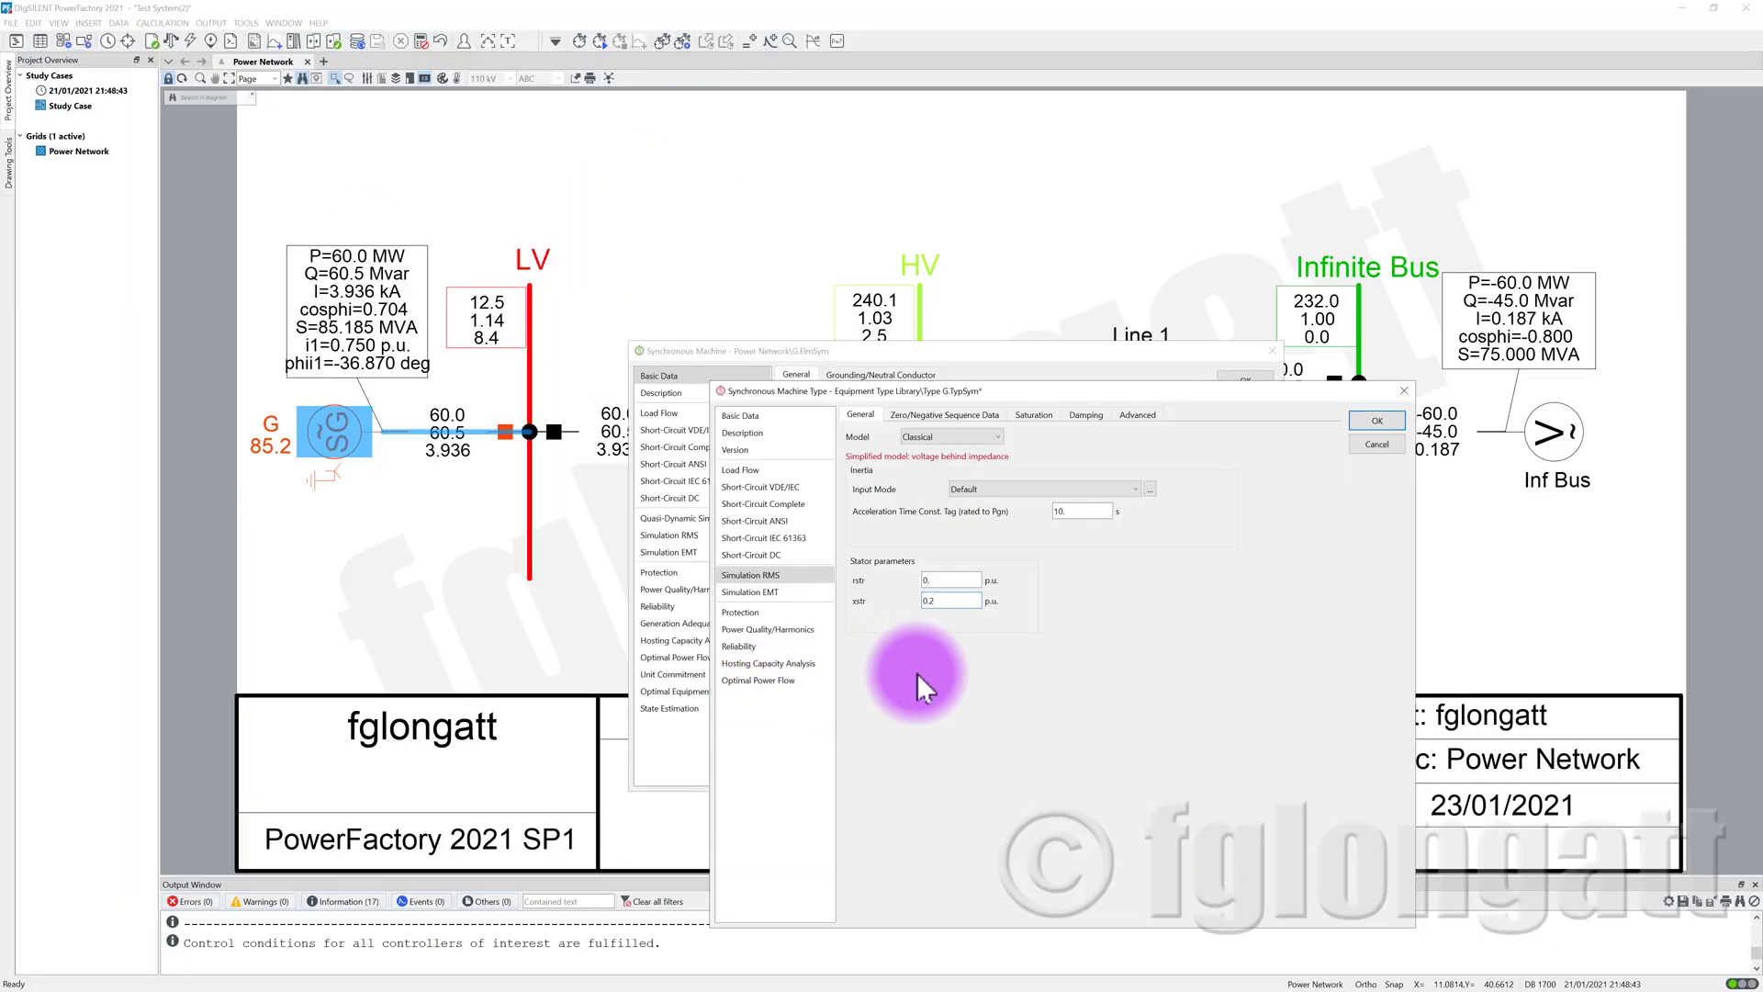
double_click(949, 604)
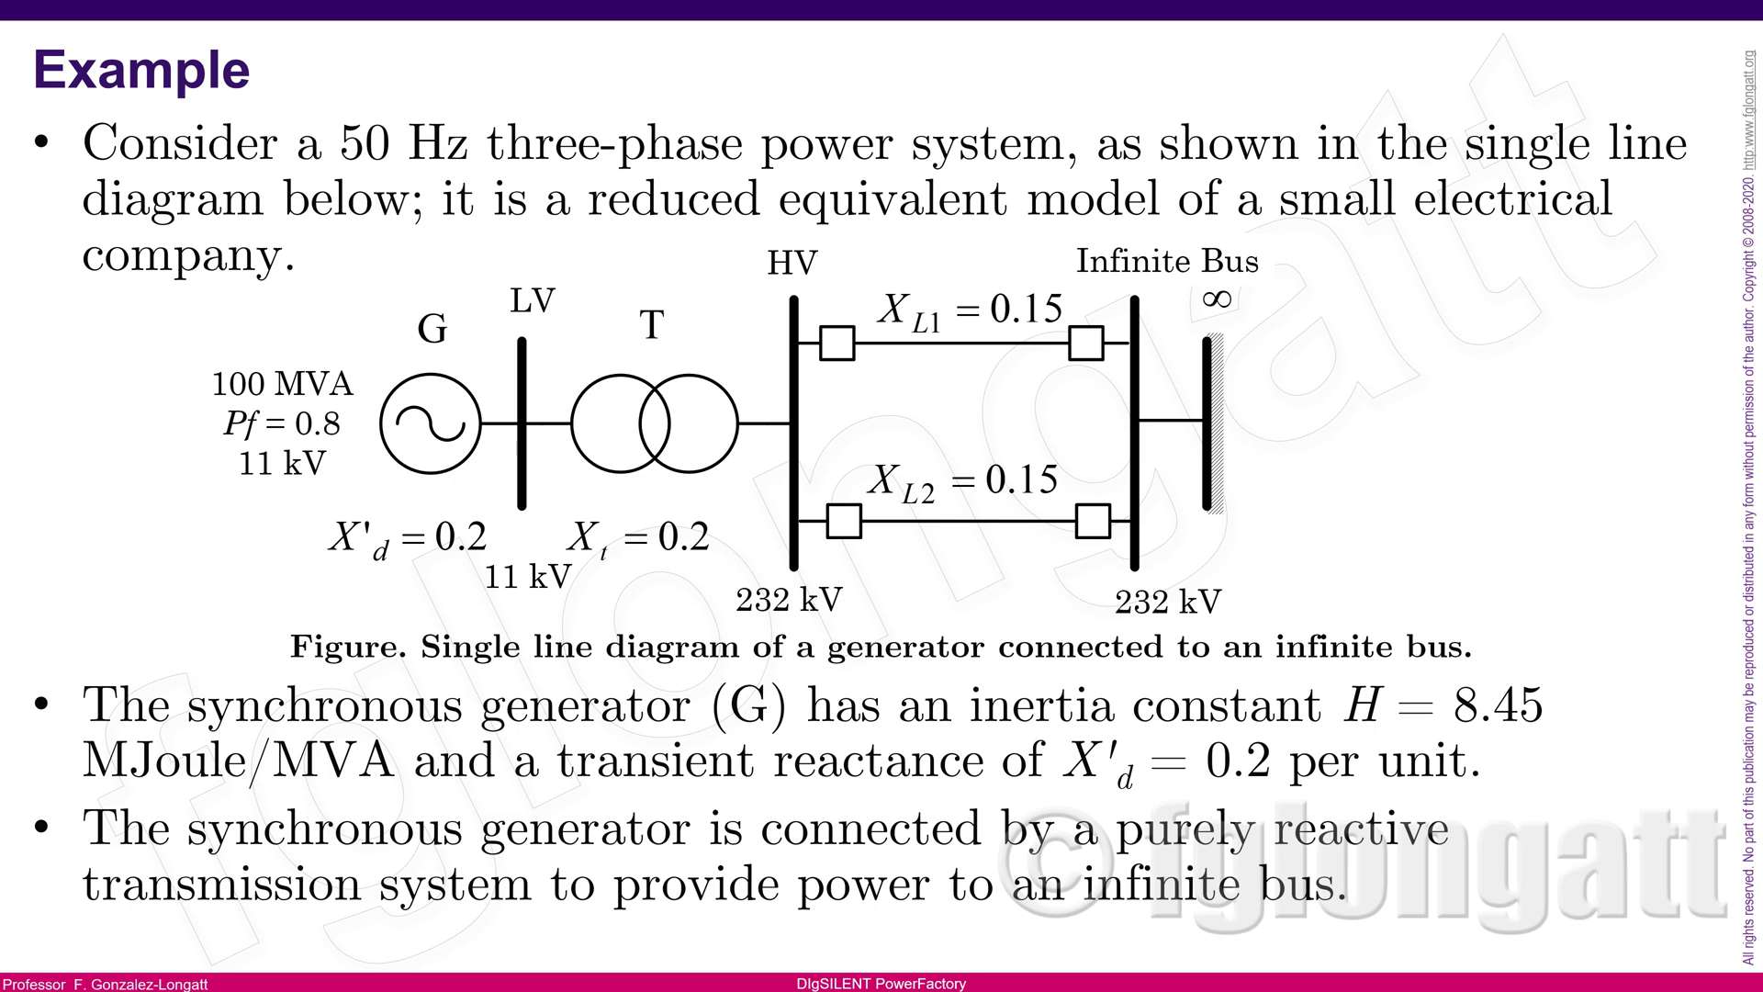
mouse_move(1160, 708)
mouse_down()
mouse_move(1004, 728)
mouse_move(1111, 797)
mouse_move(1411, 802)
mouse_move(1433, 730)
mouse_move(1160, 707)
mouse_up()
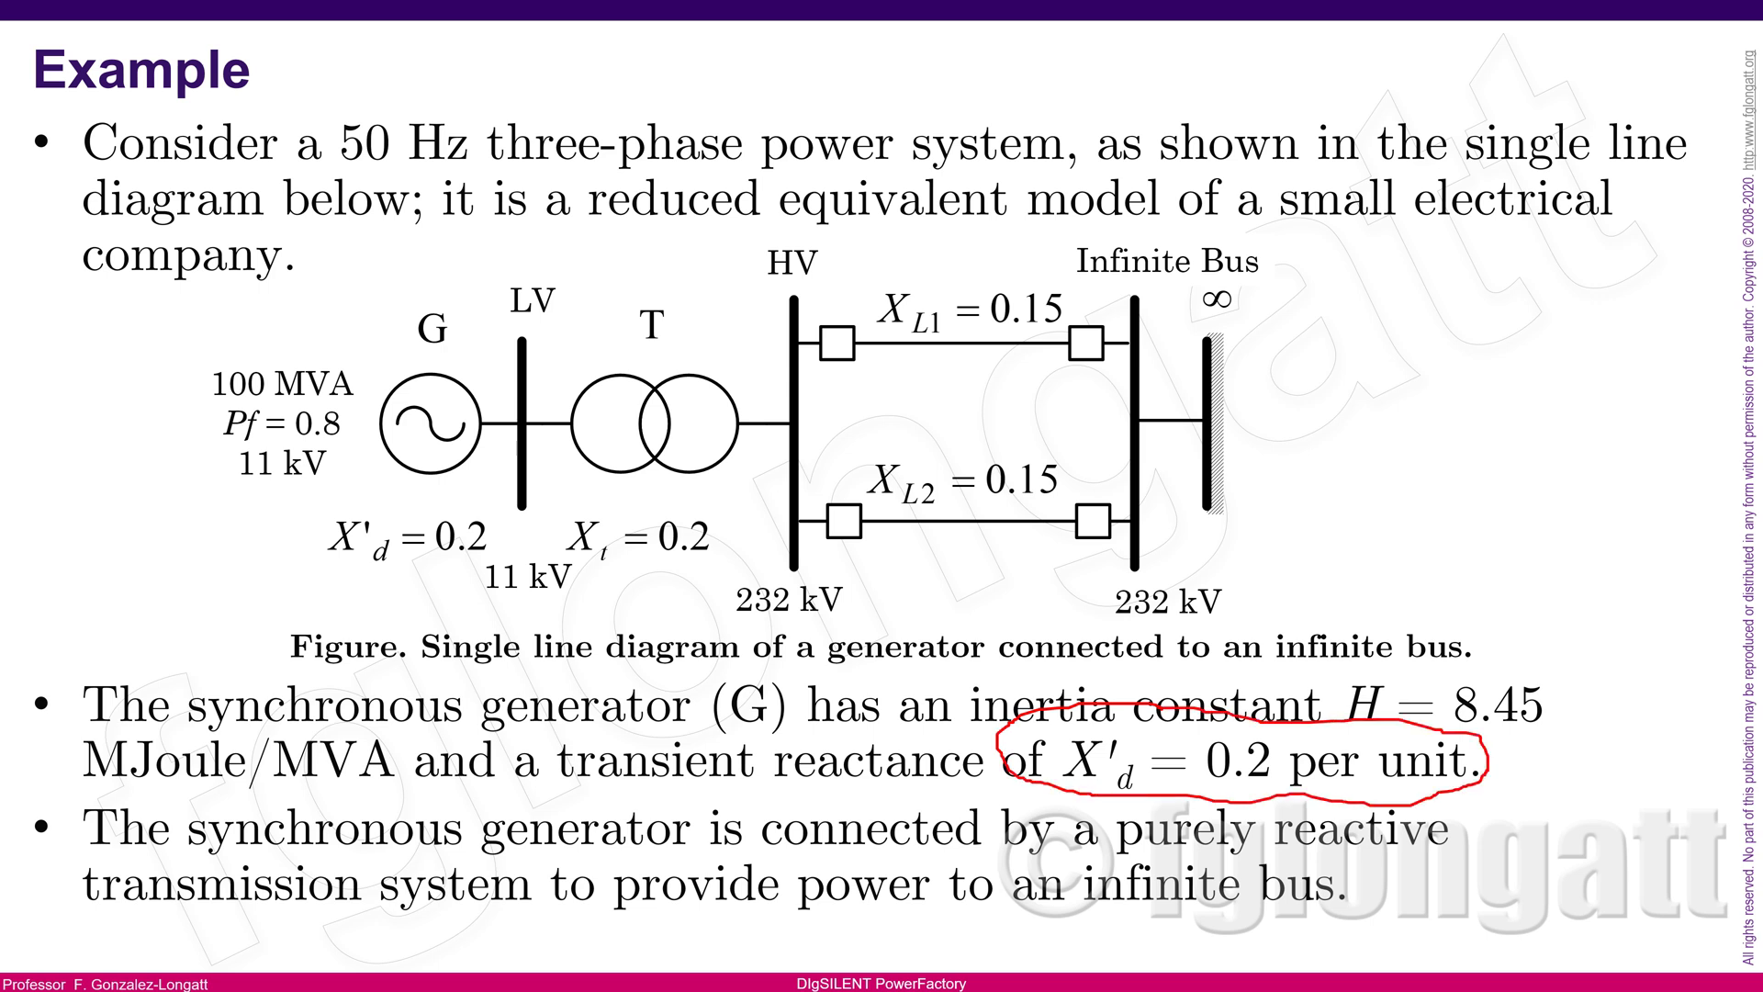
drag(499, 786, 959, 801)
mouse_move(1566, 658)
mouse_down()
mouse_move(1482, 733)
mouse_move(1550, 725)
mouse_up()
mouse_move(86, 790)
mouse_down()
mouse_move(215, 792)
mouse_move(438, 736)
mouse_move(58, 714)
mouse_up()
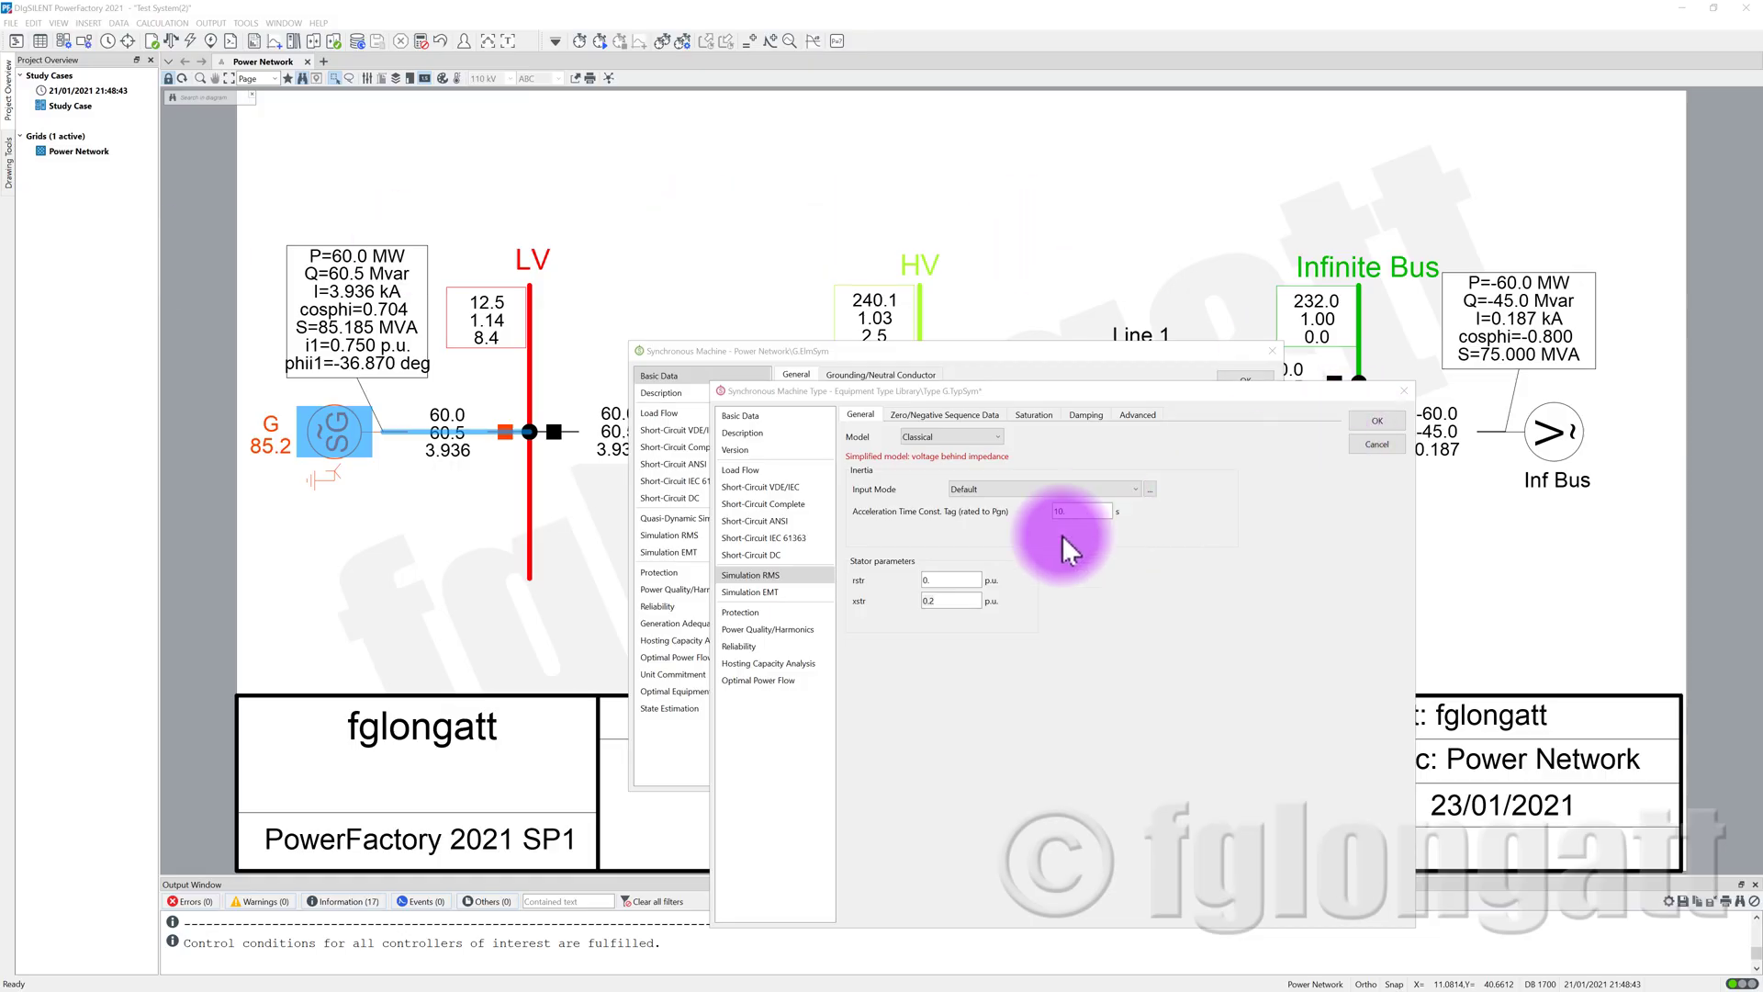
Set the generator type's inertia input mode to Inertia Constant H (rated to Sgn) with 8.45 s, and accept the machine settings
click(946, 601)
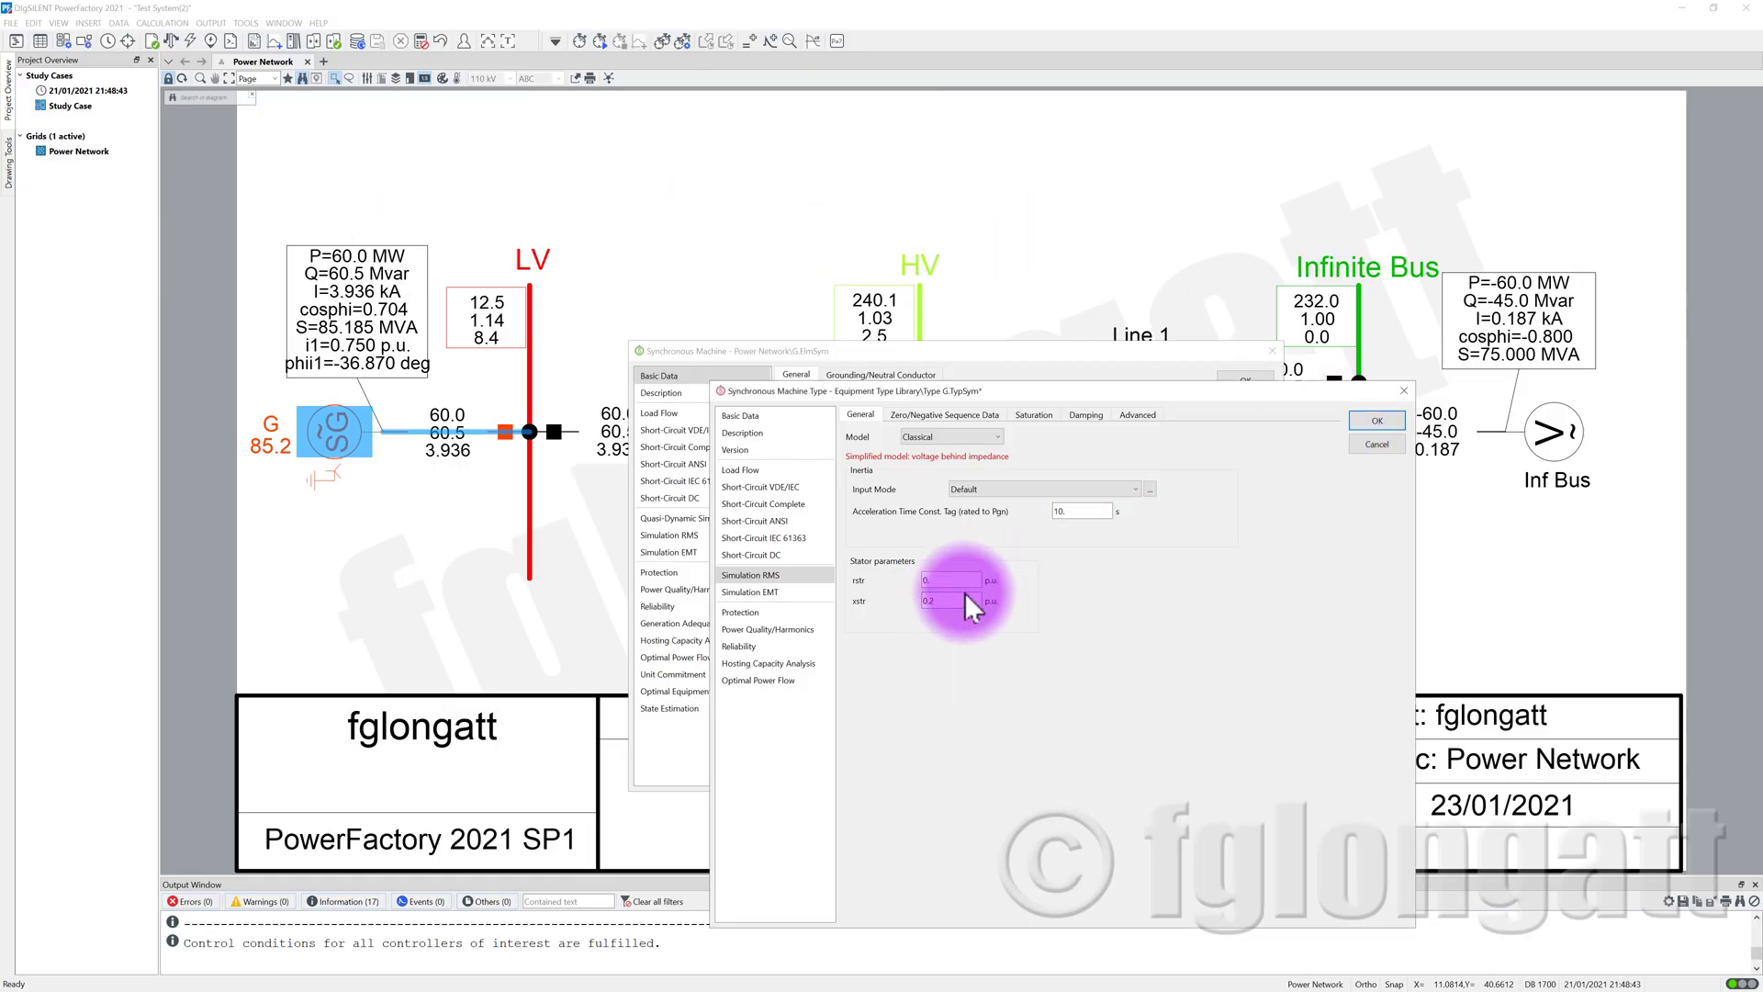
drag(964, 601, 891, 606)
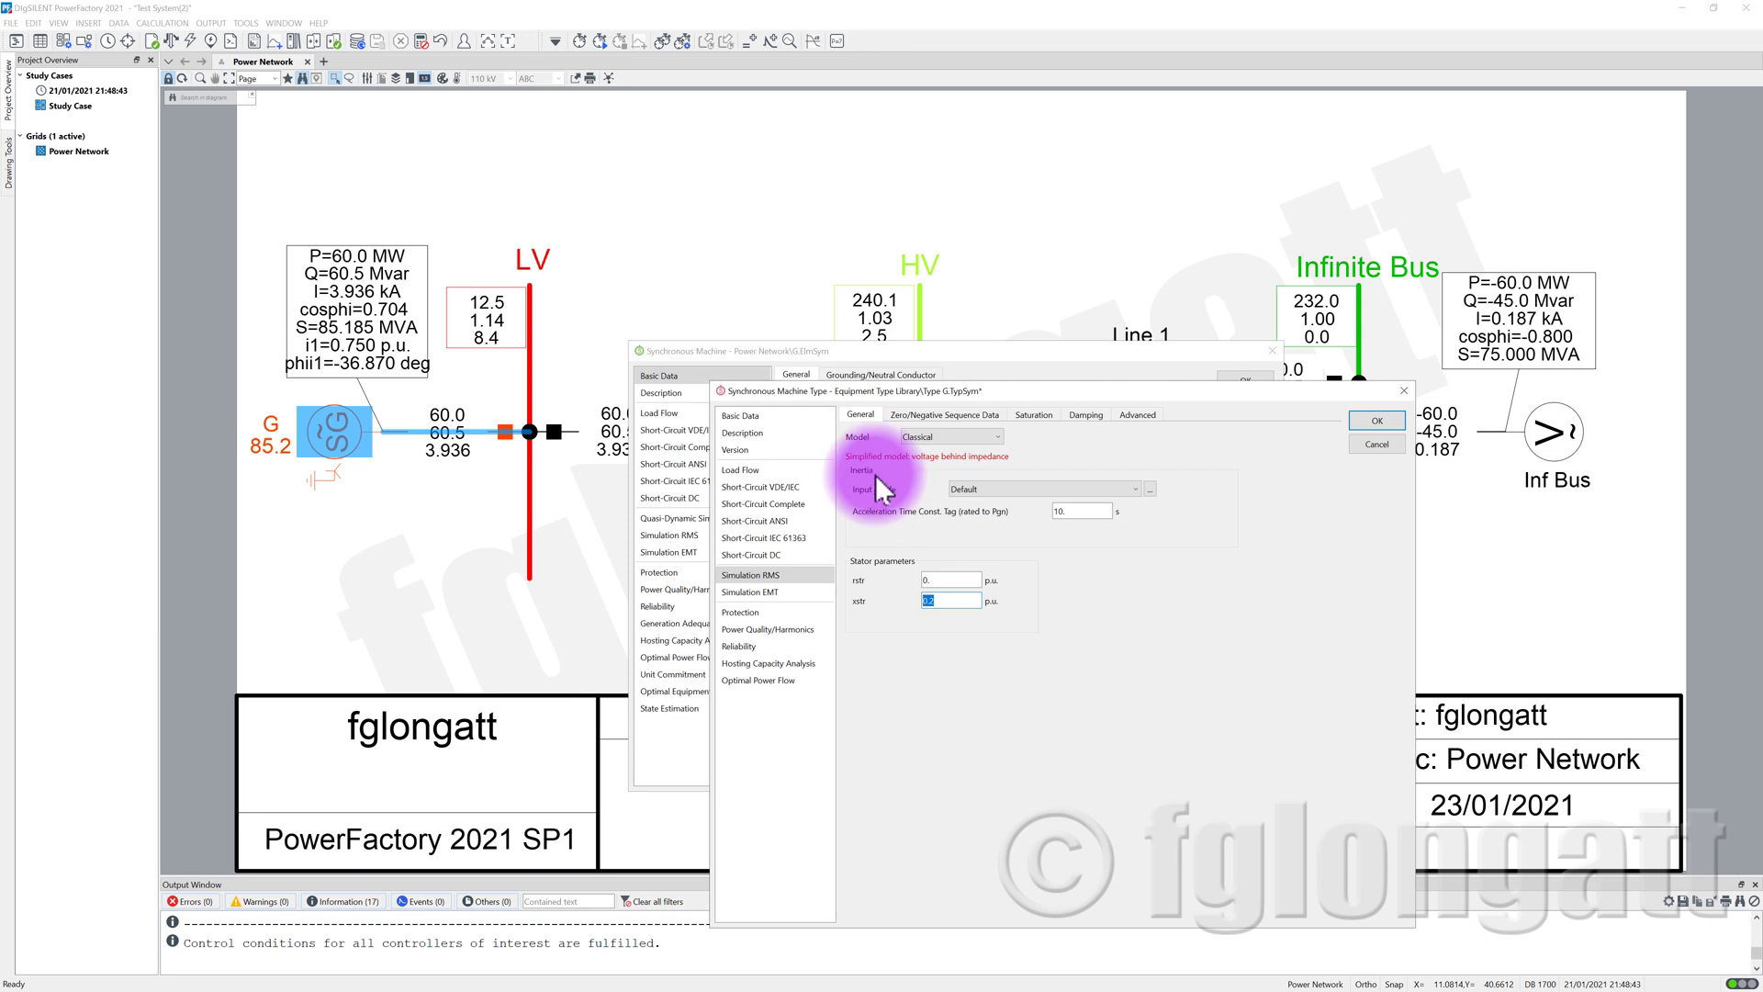
click(1001, 490)
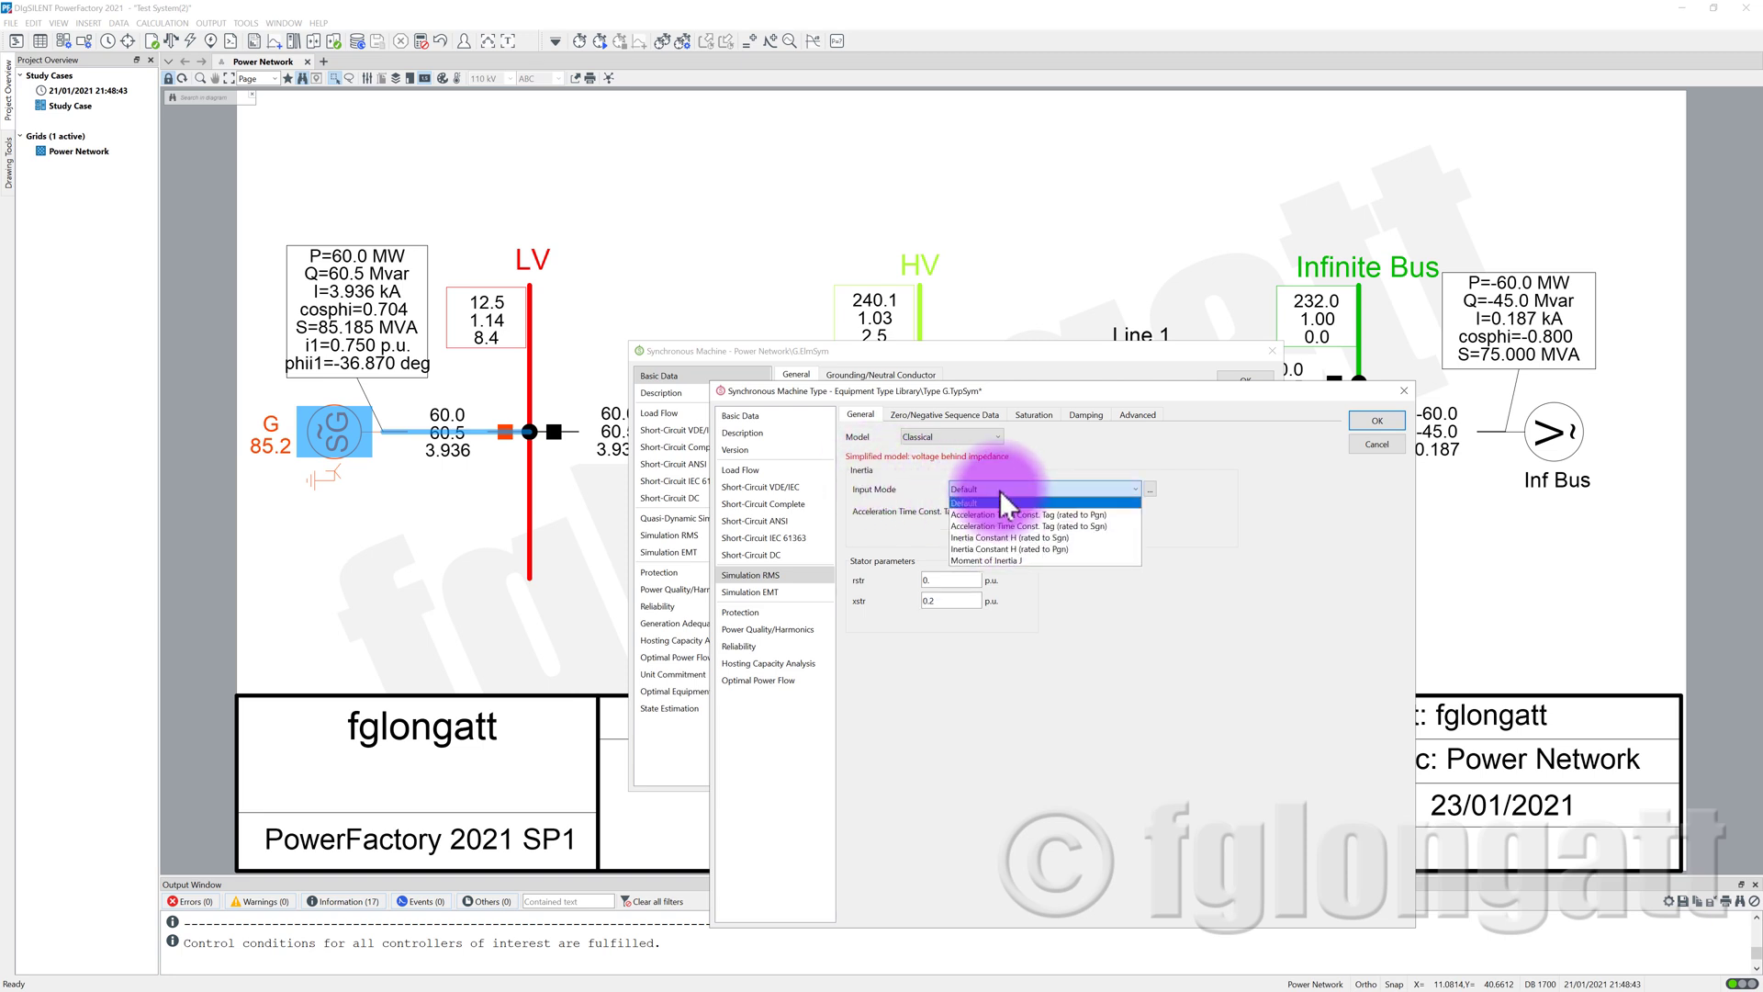
click(1027, 540)
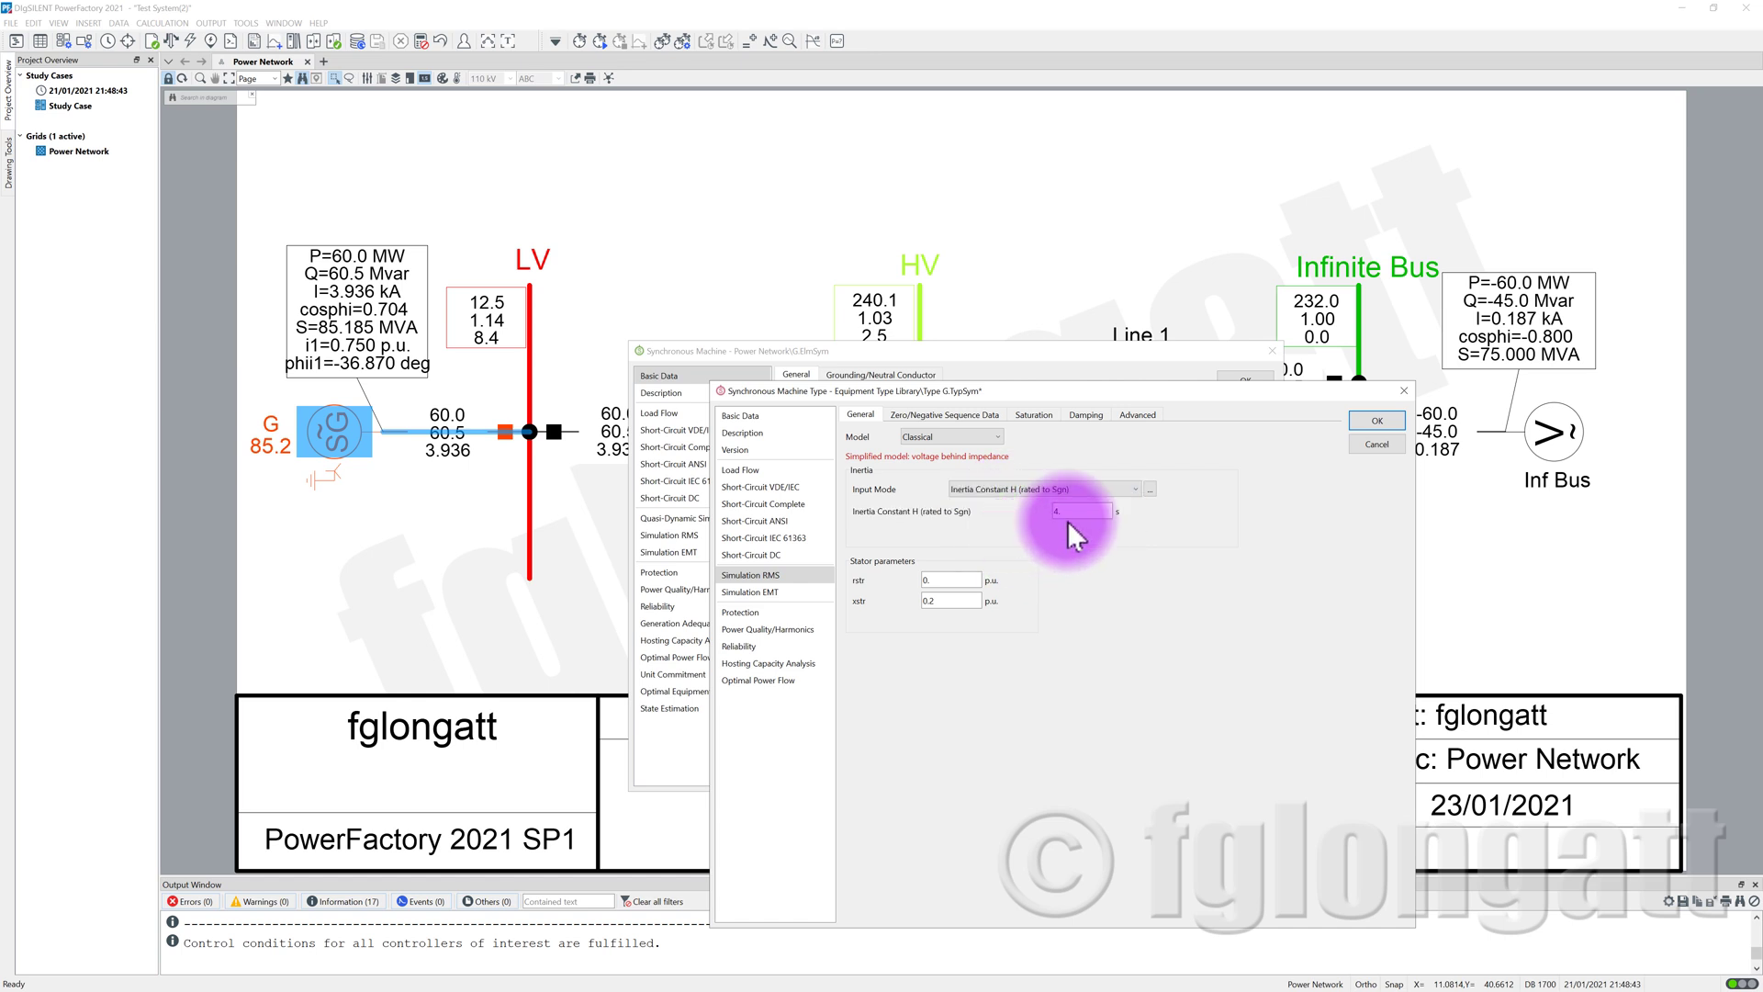
double_click(1079, 511)
text(8.45)
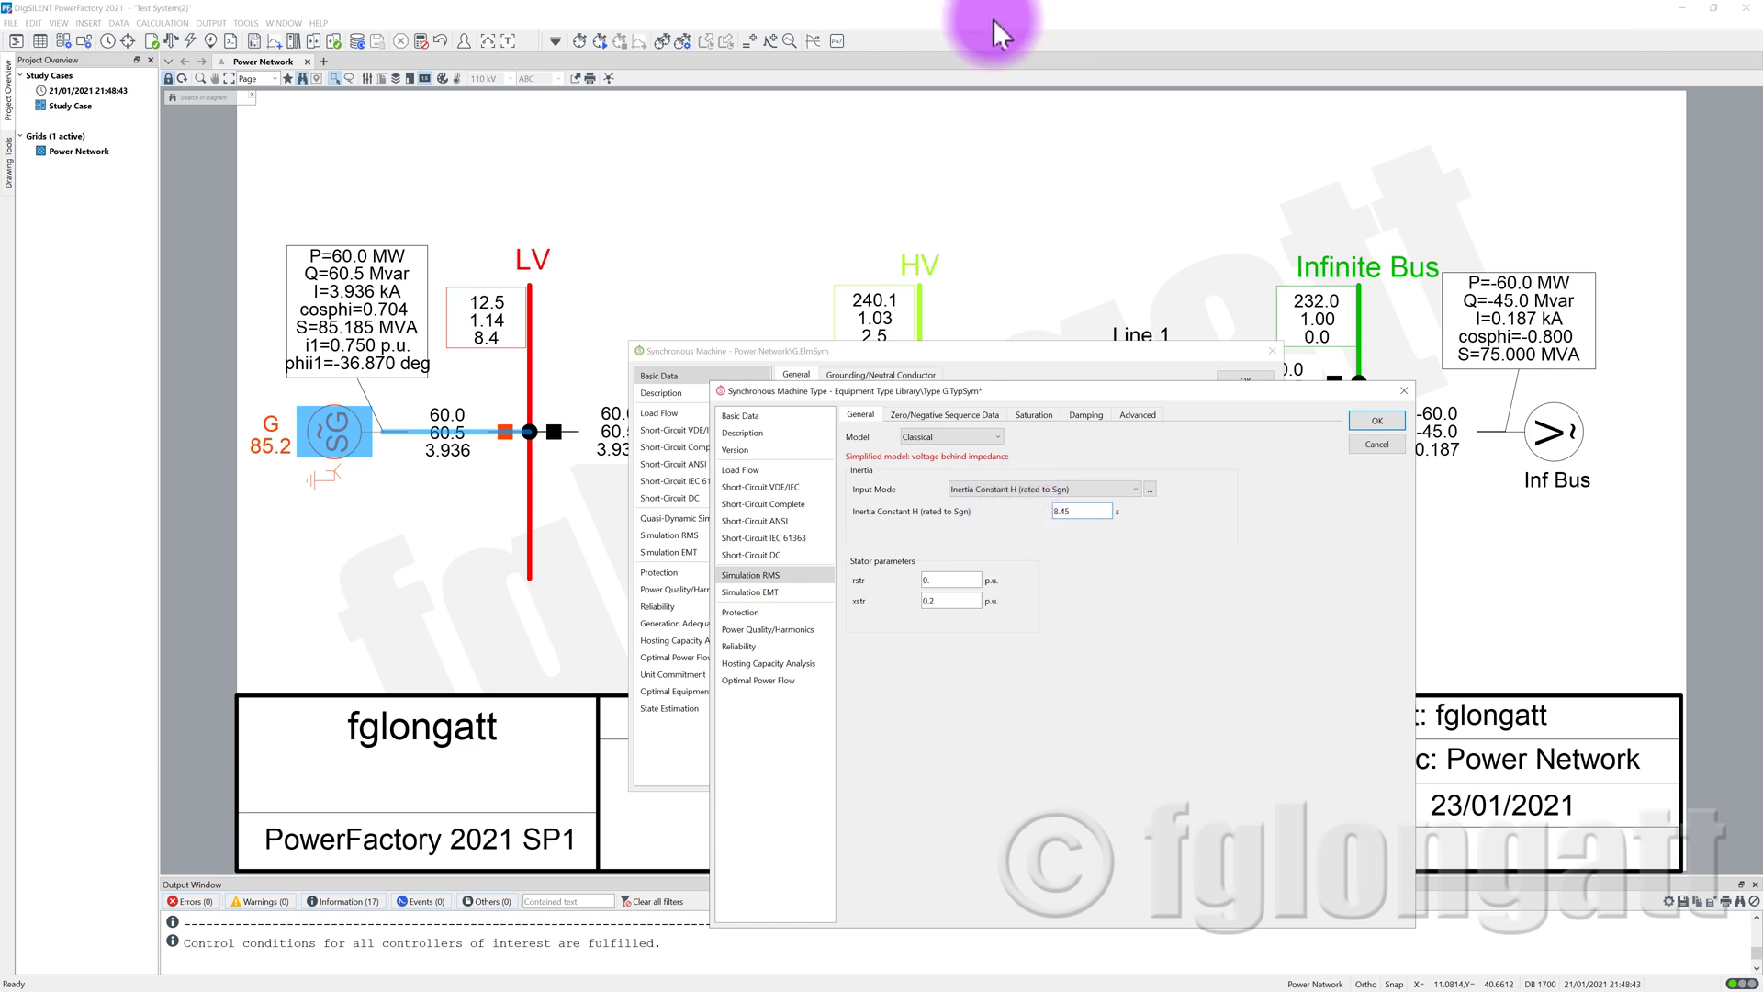
click(1377, 424)
click(1252, 401)
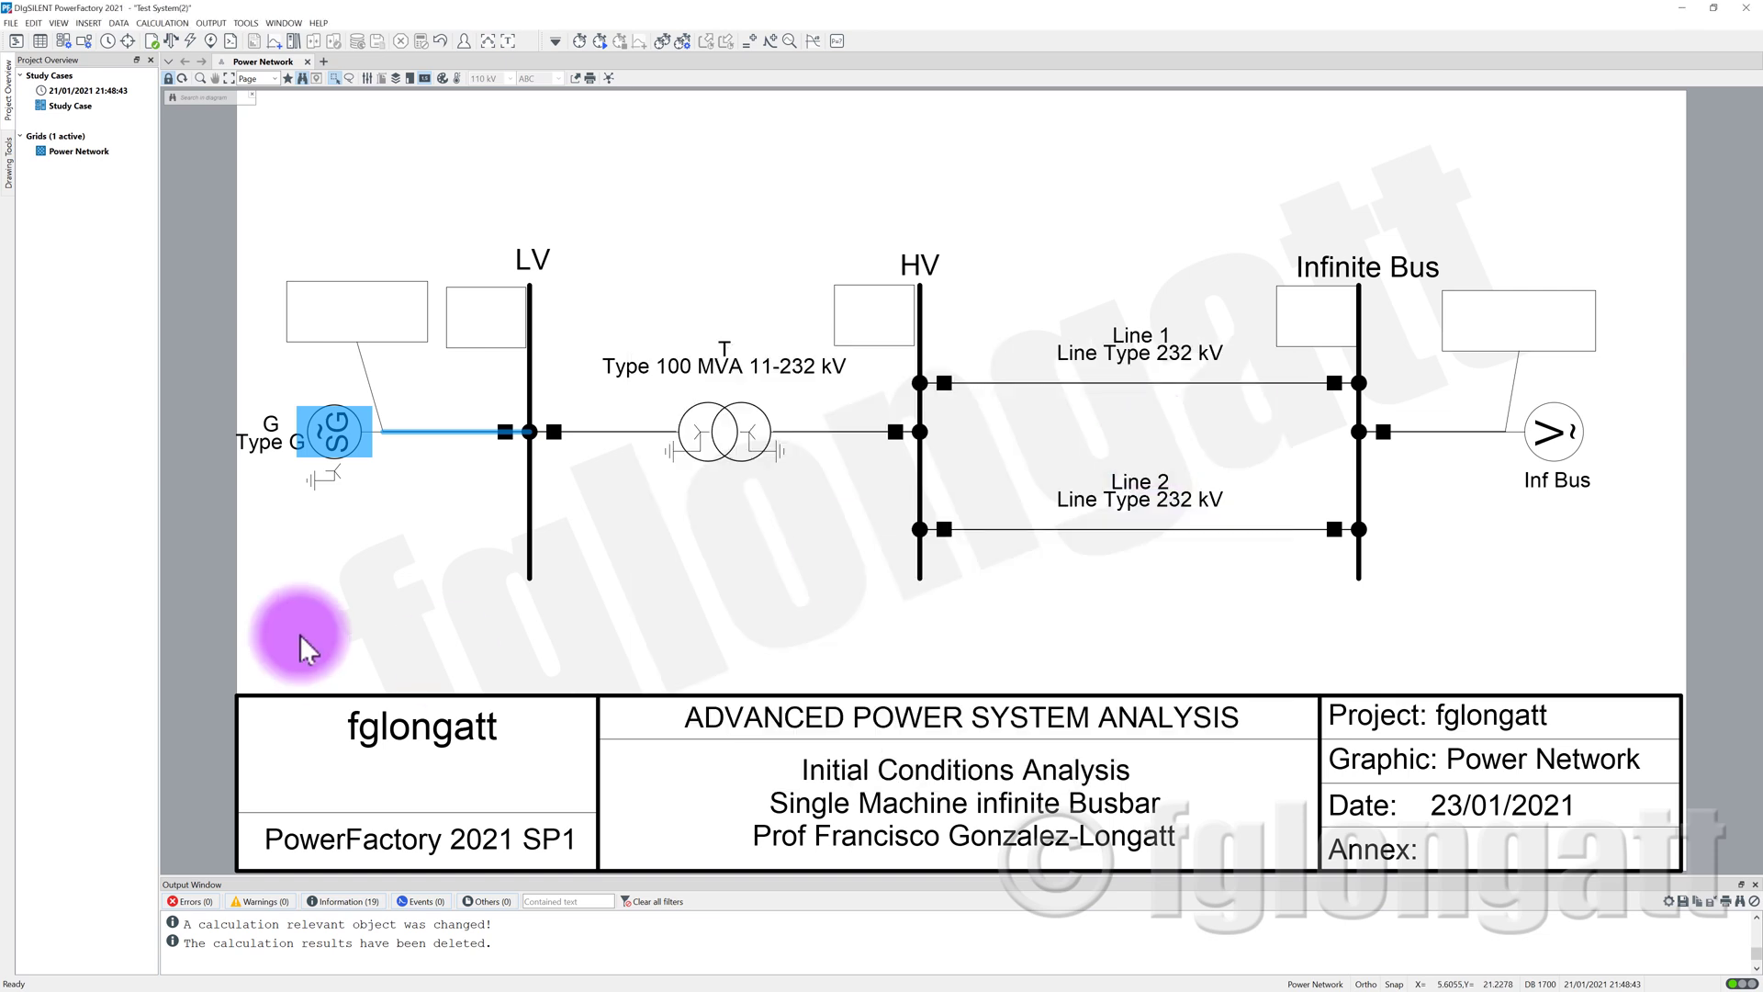
Reopen generator G's type and check its RMS simulation model, inertia and stator parameters
double_click(333, 426)
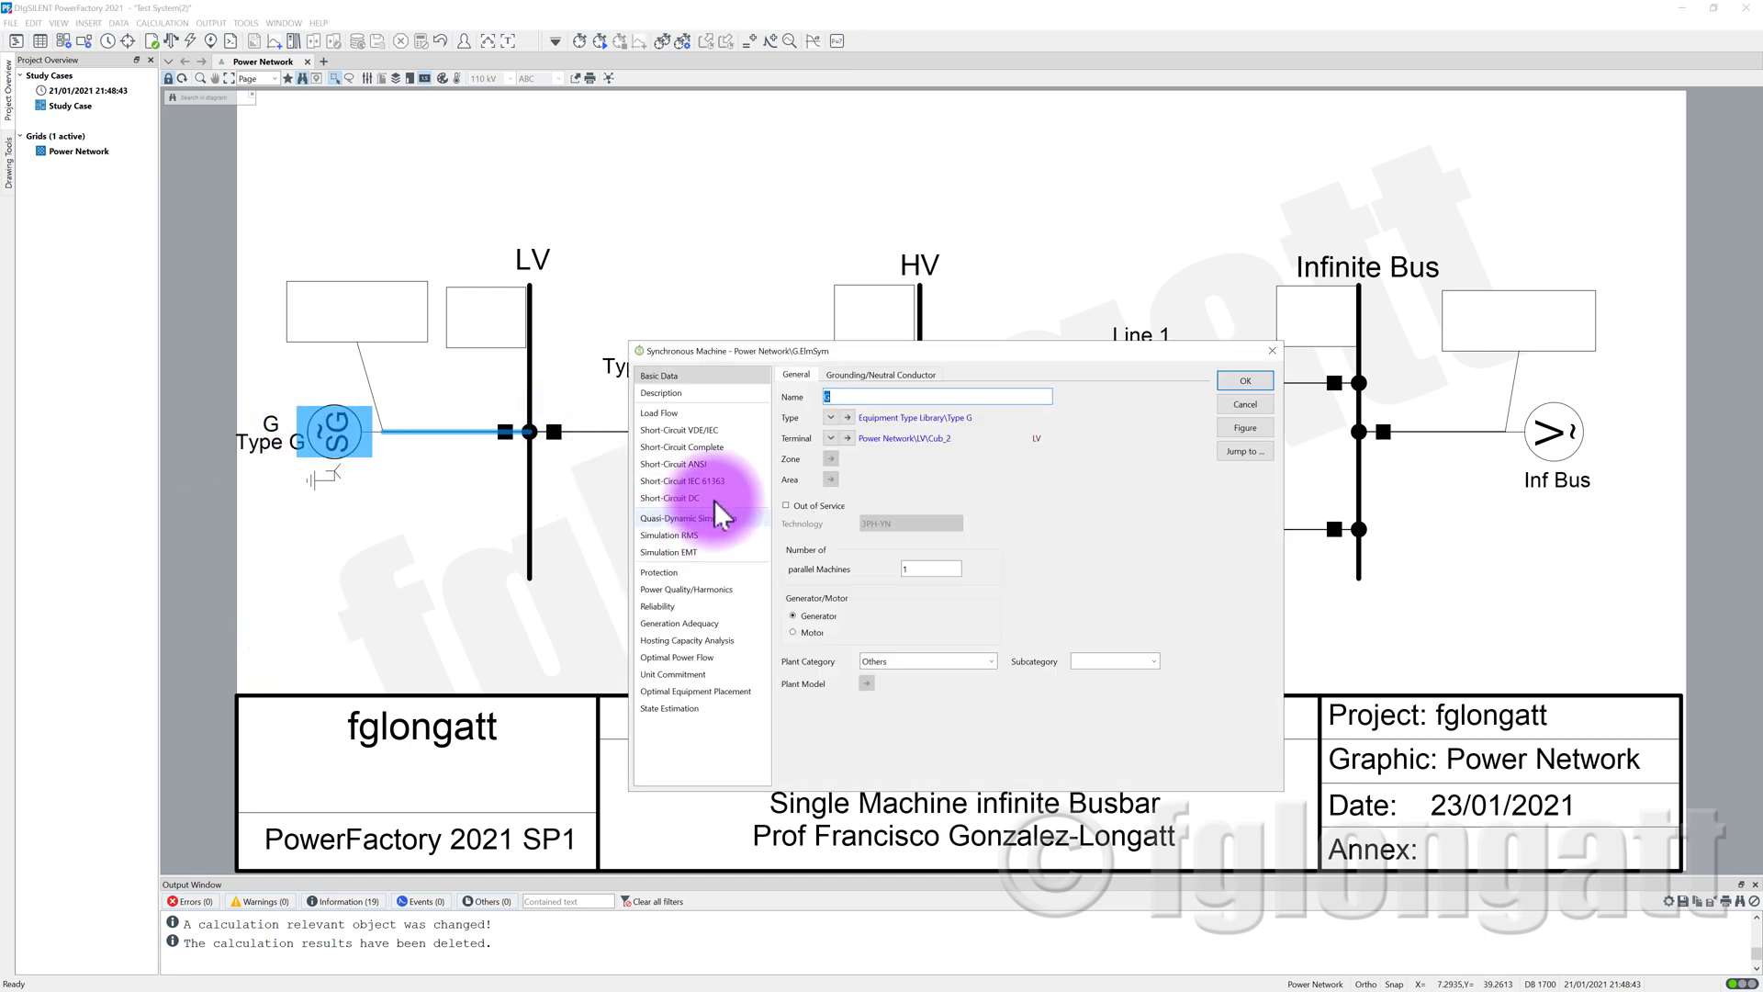
click(851, 415)
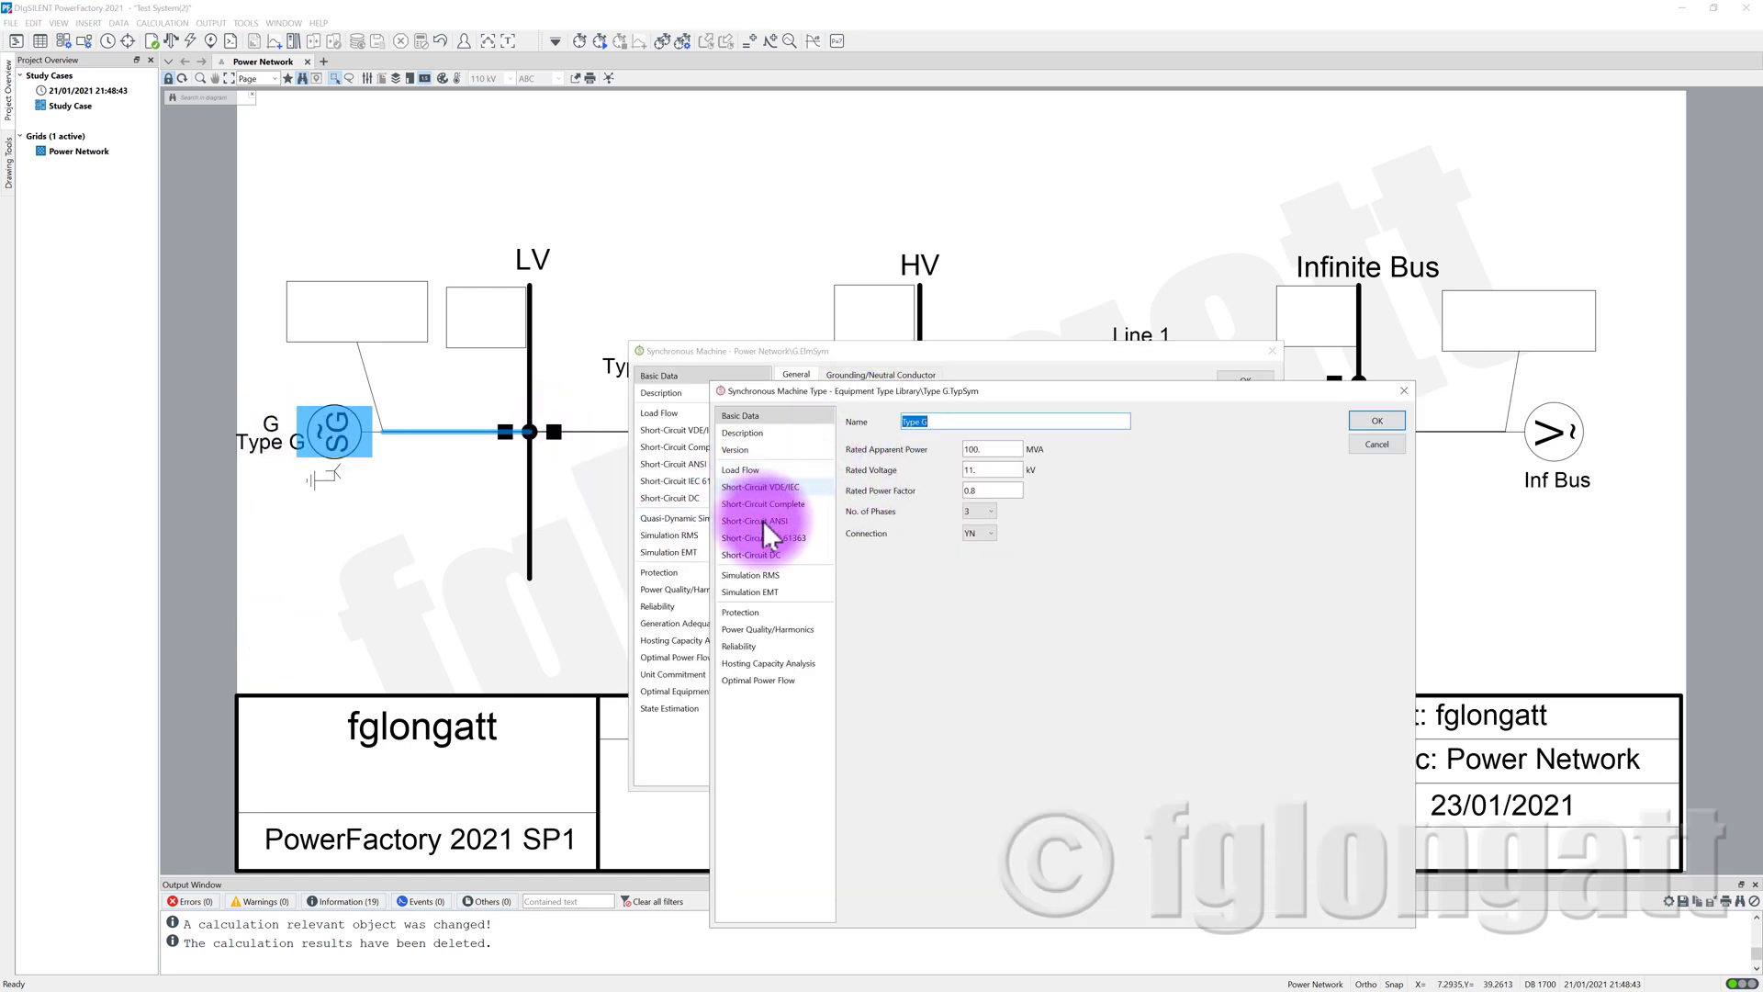
click(762, 575)
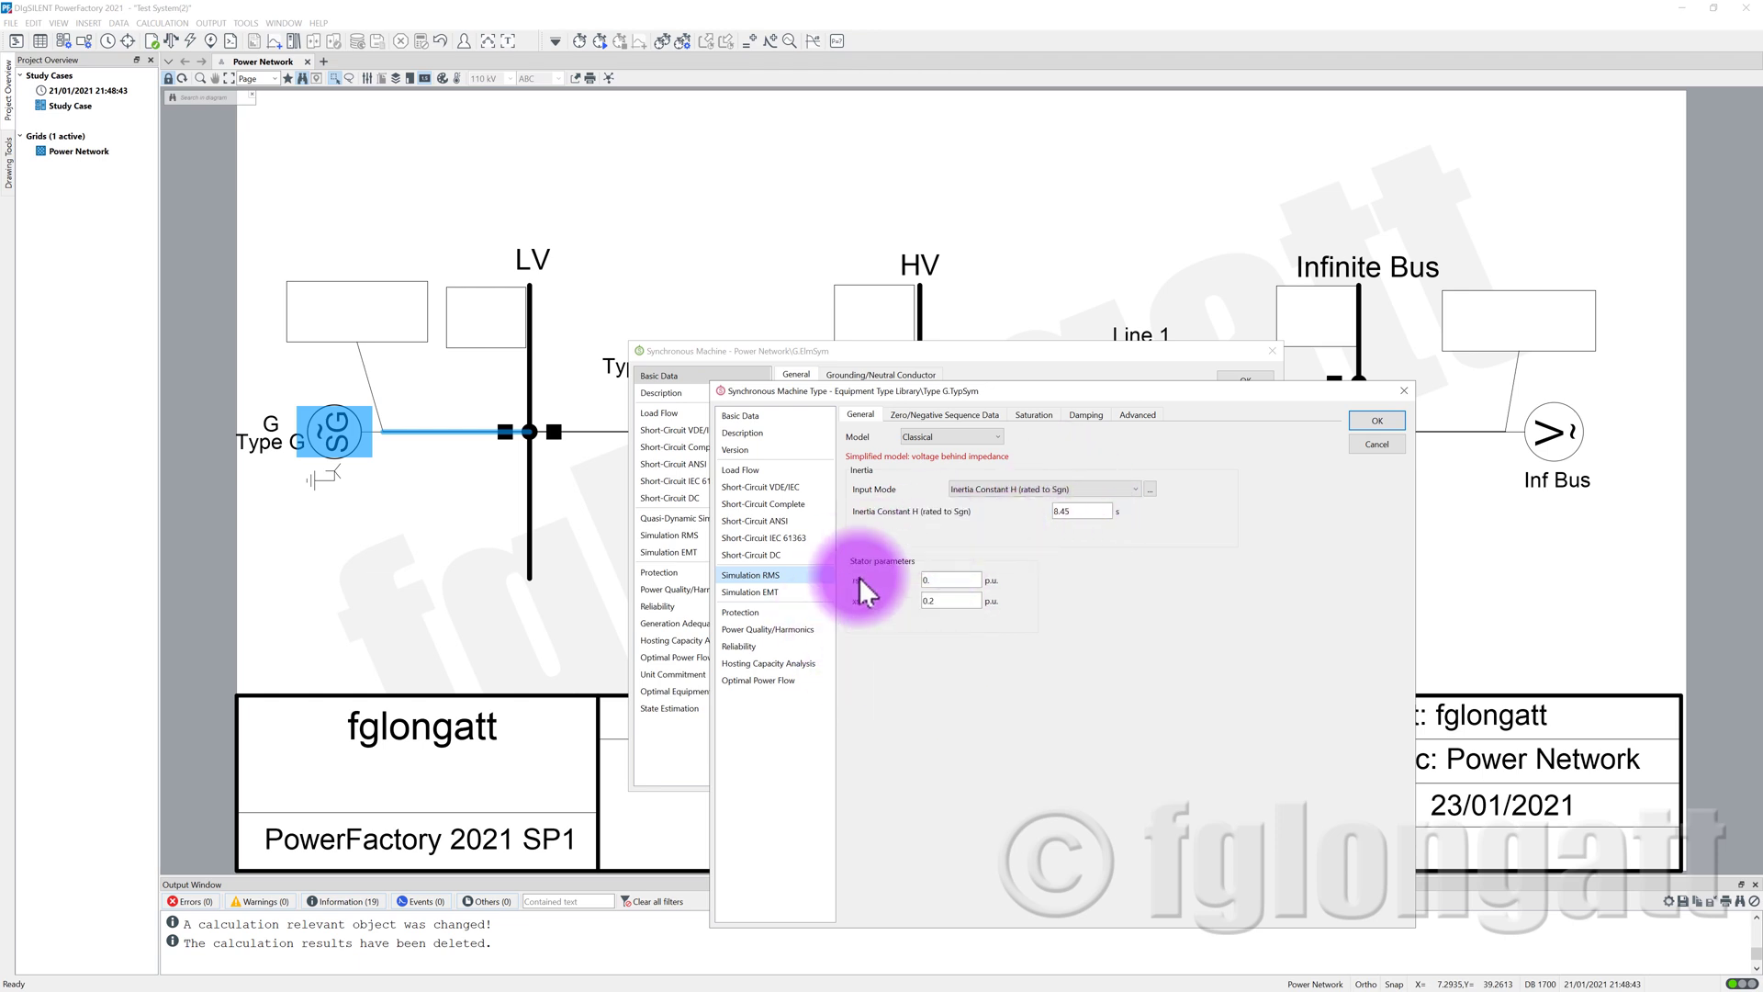
click(1377, 423)
click(1246, 384)
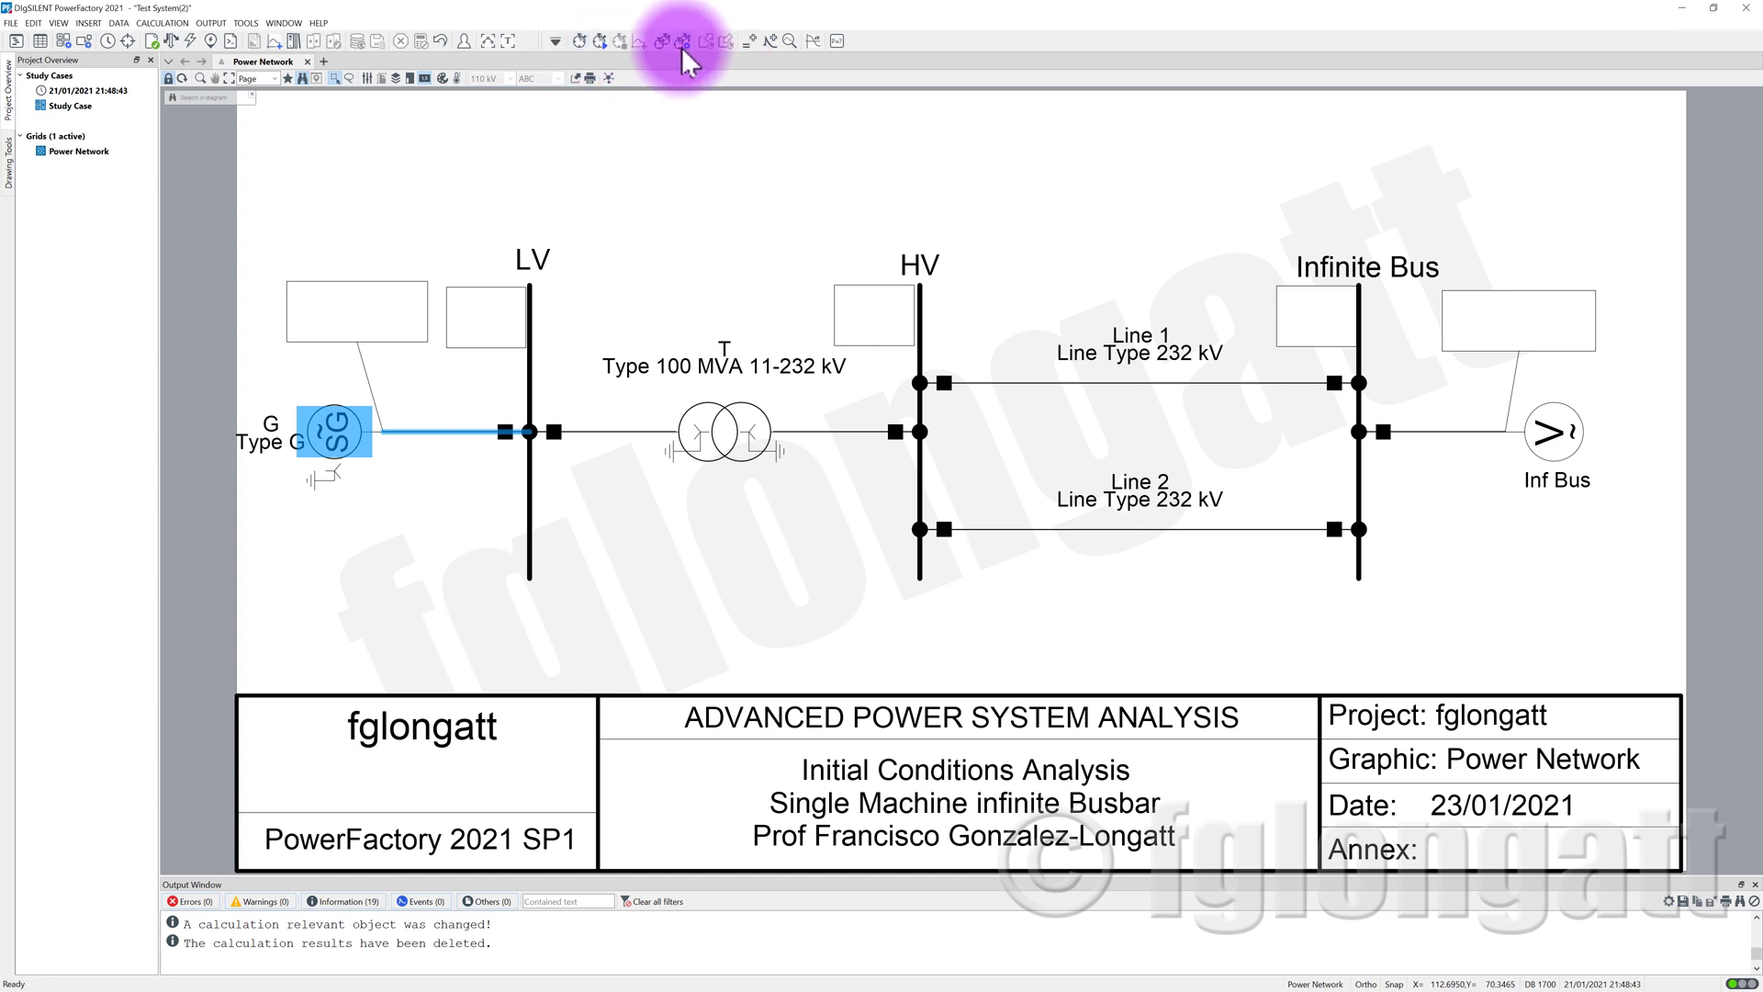
Review the step size, solver and simulation scan options of the initial conditions calculation and execute it
click(580, 42)
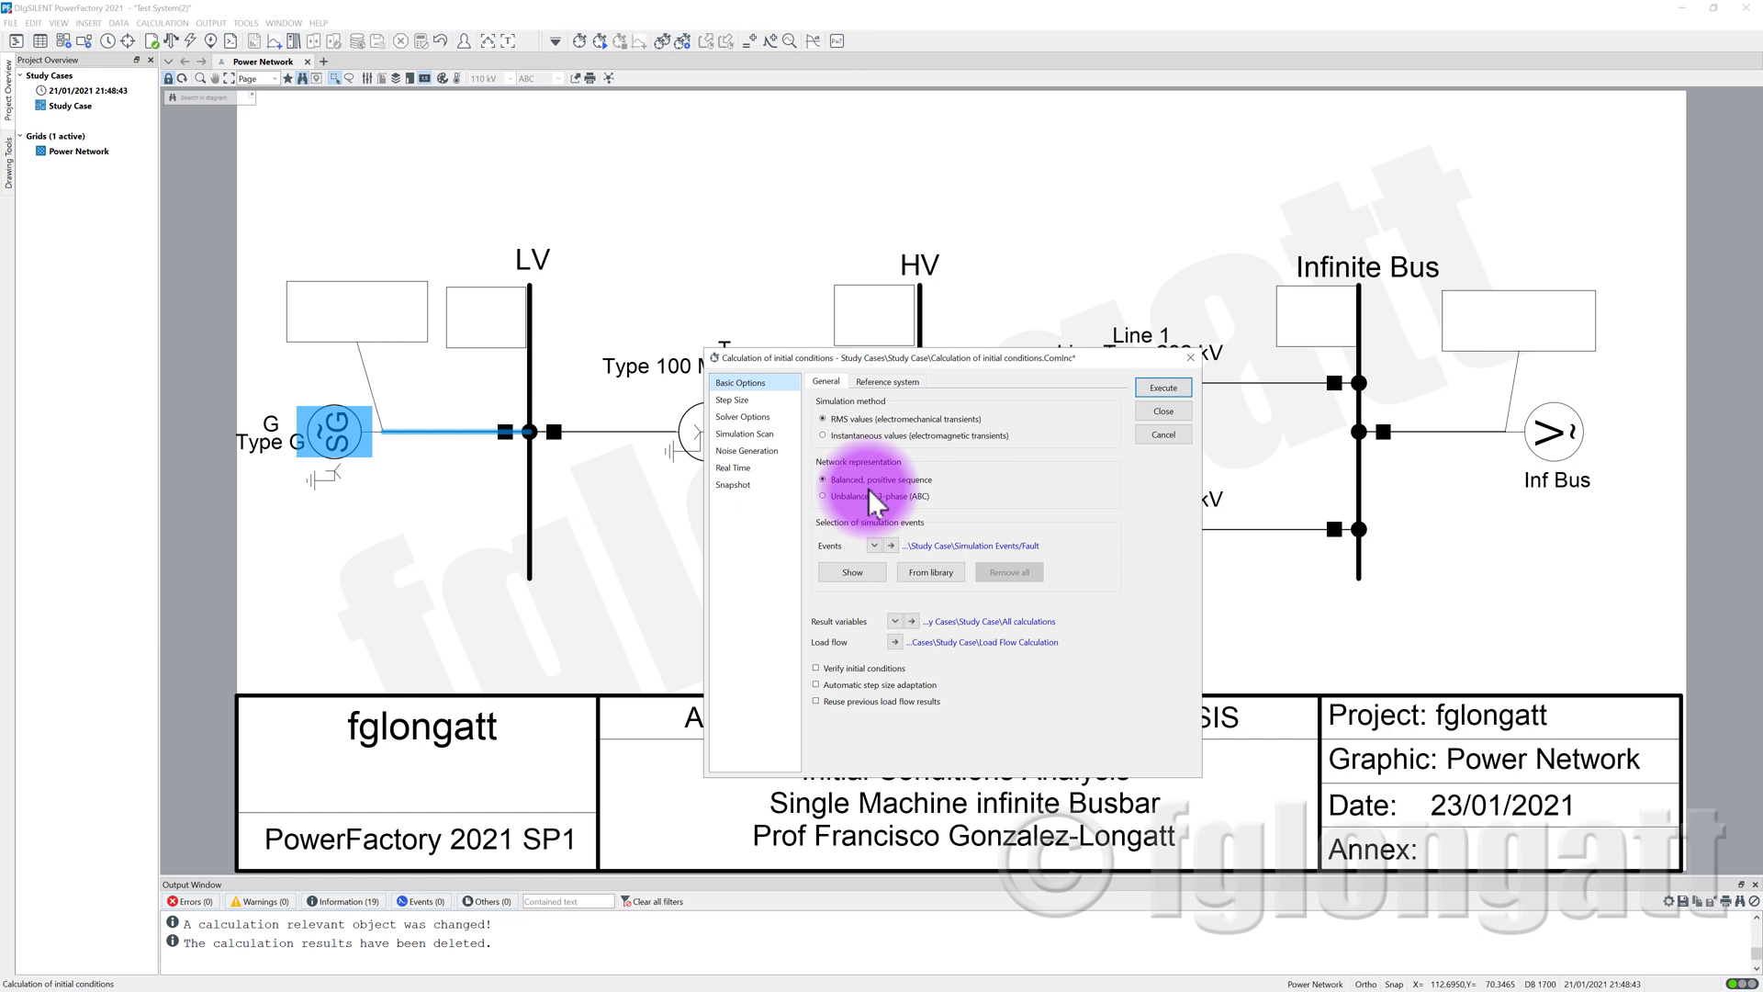
click(766, 400)
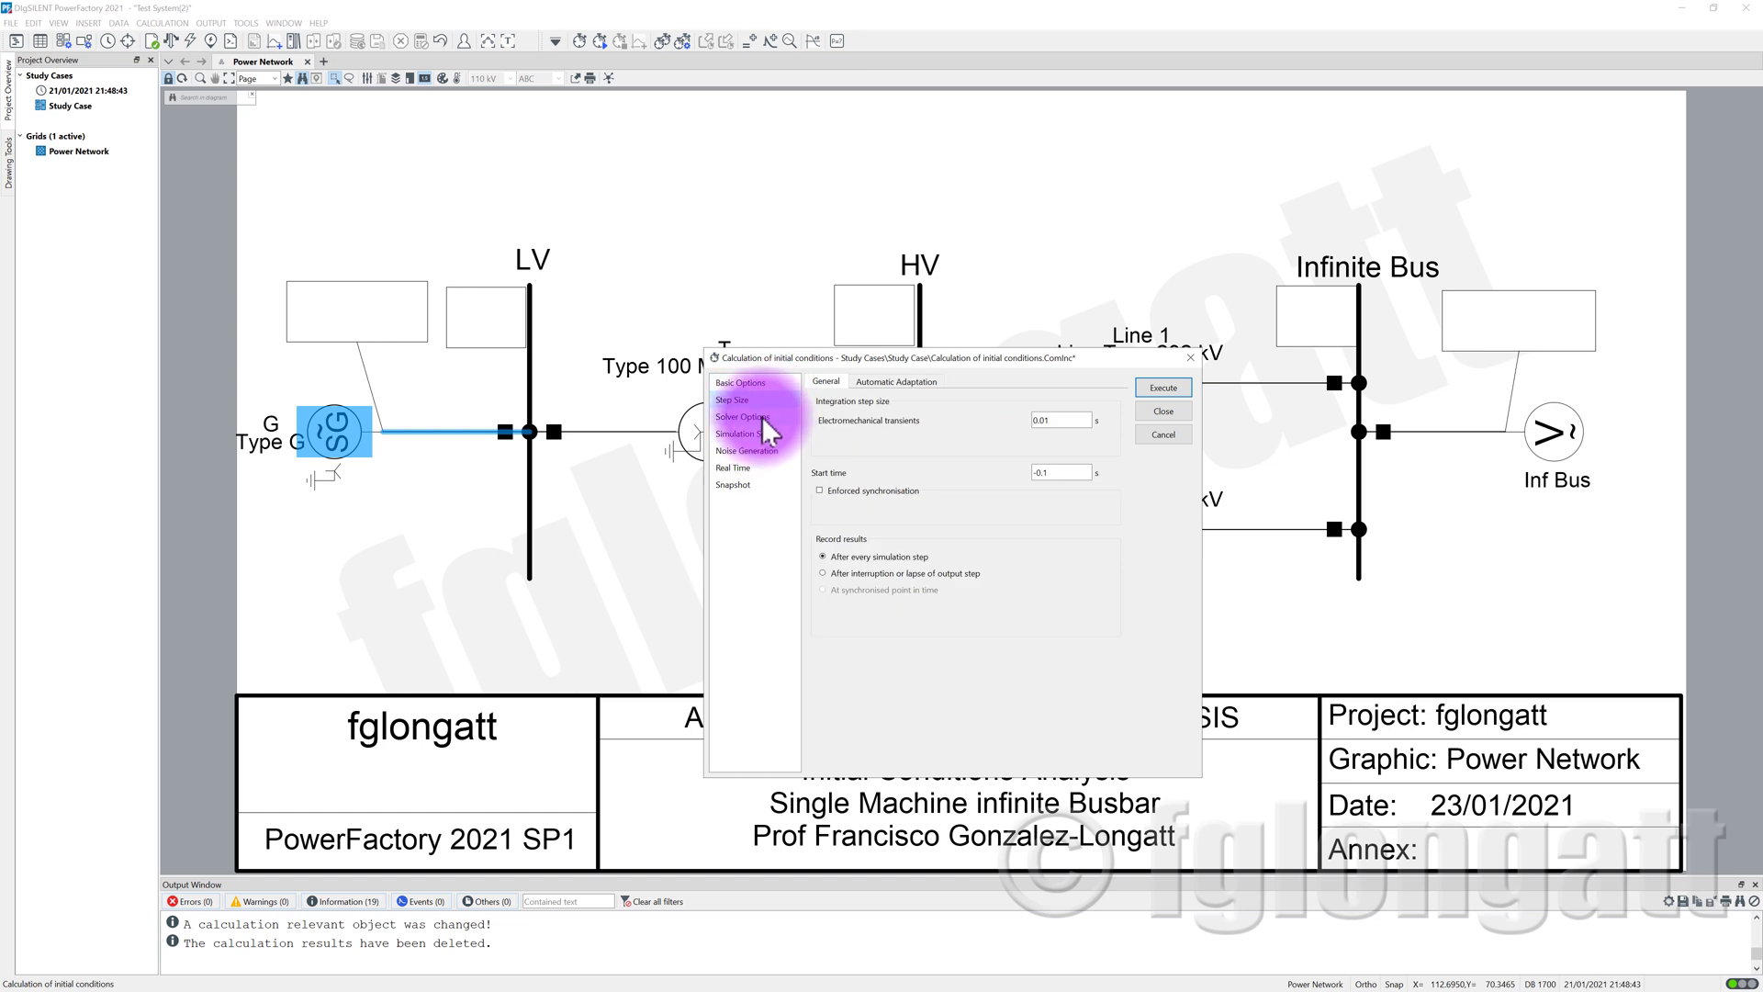
click(768, 416)
click(768, 433)
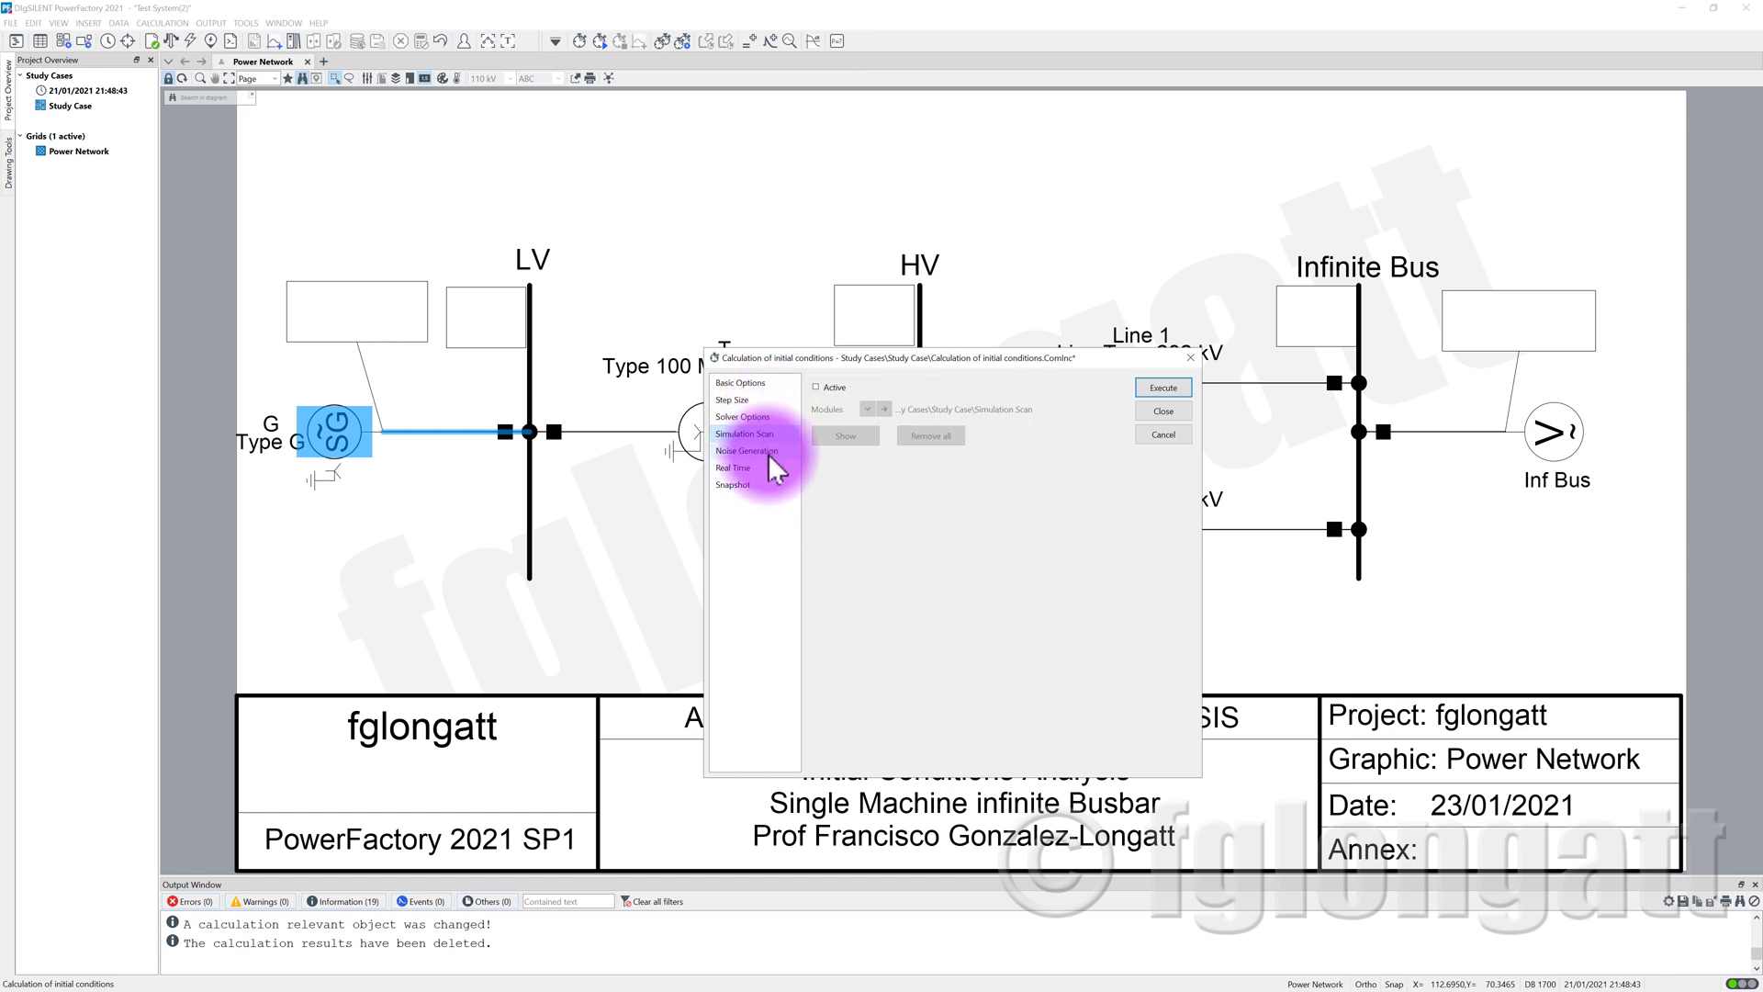
click(753, 384)
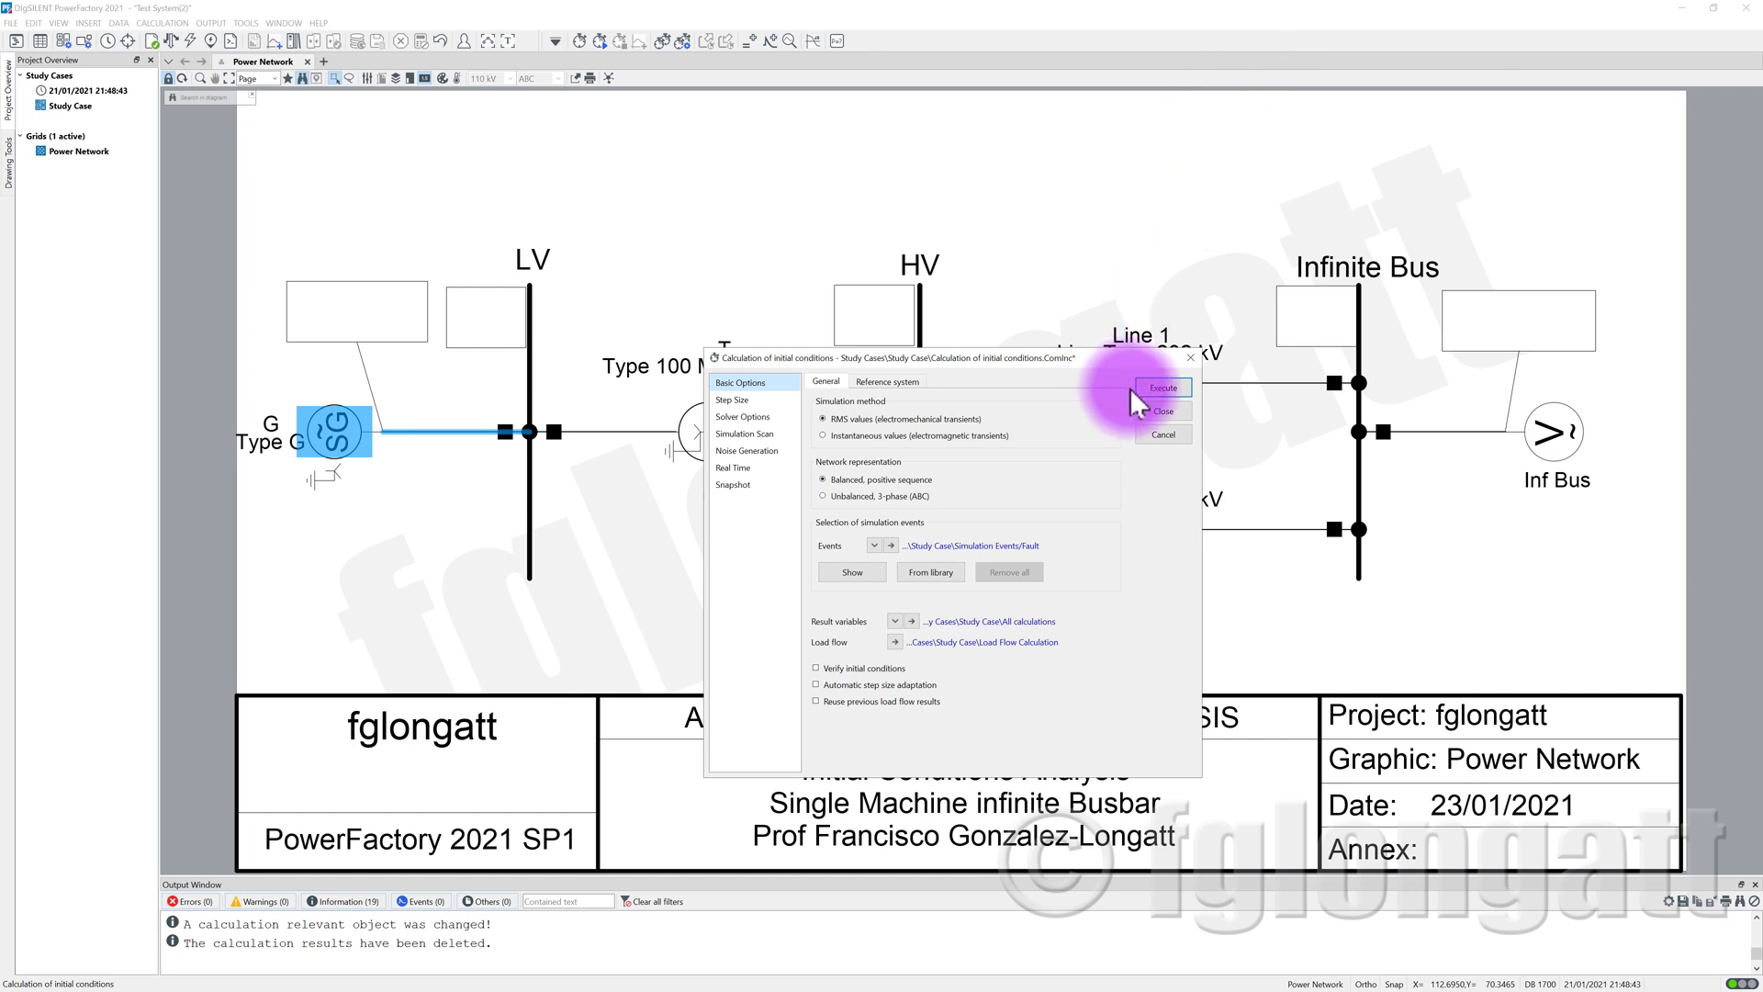
click(1162, 388)
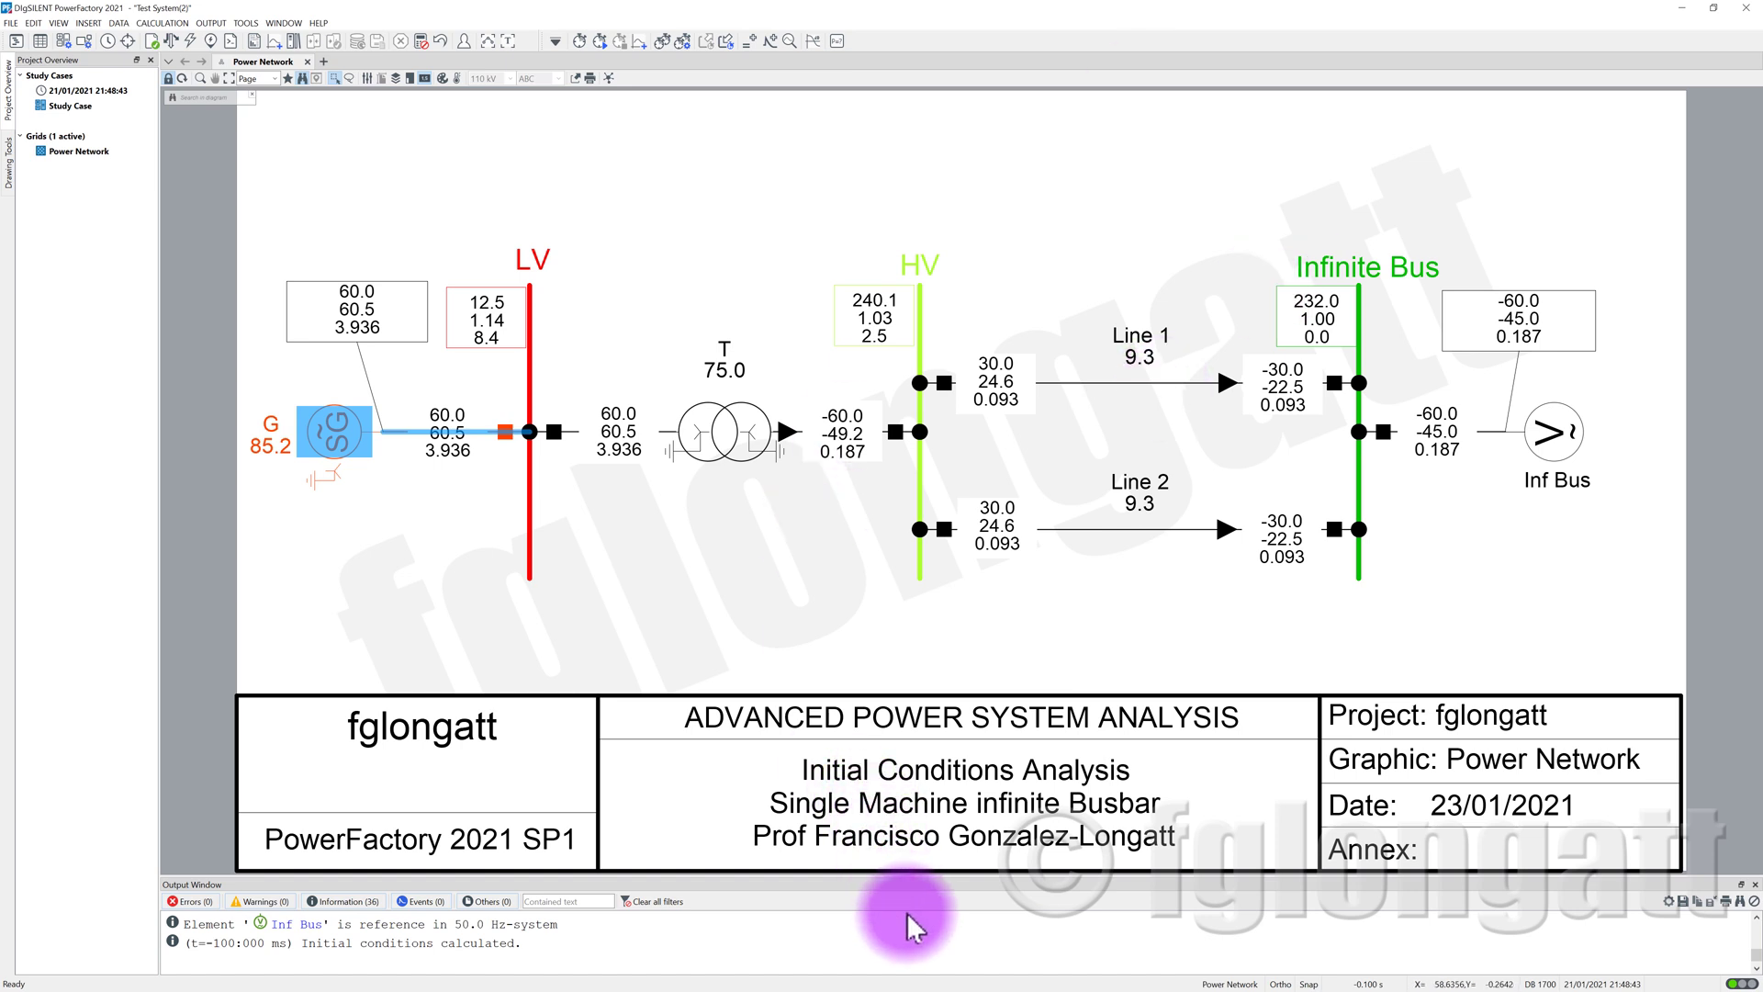
Enlarge the output window and clear all its messages
drag(946, 880, 946, 747)
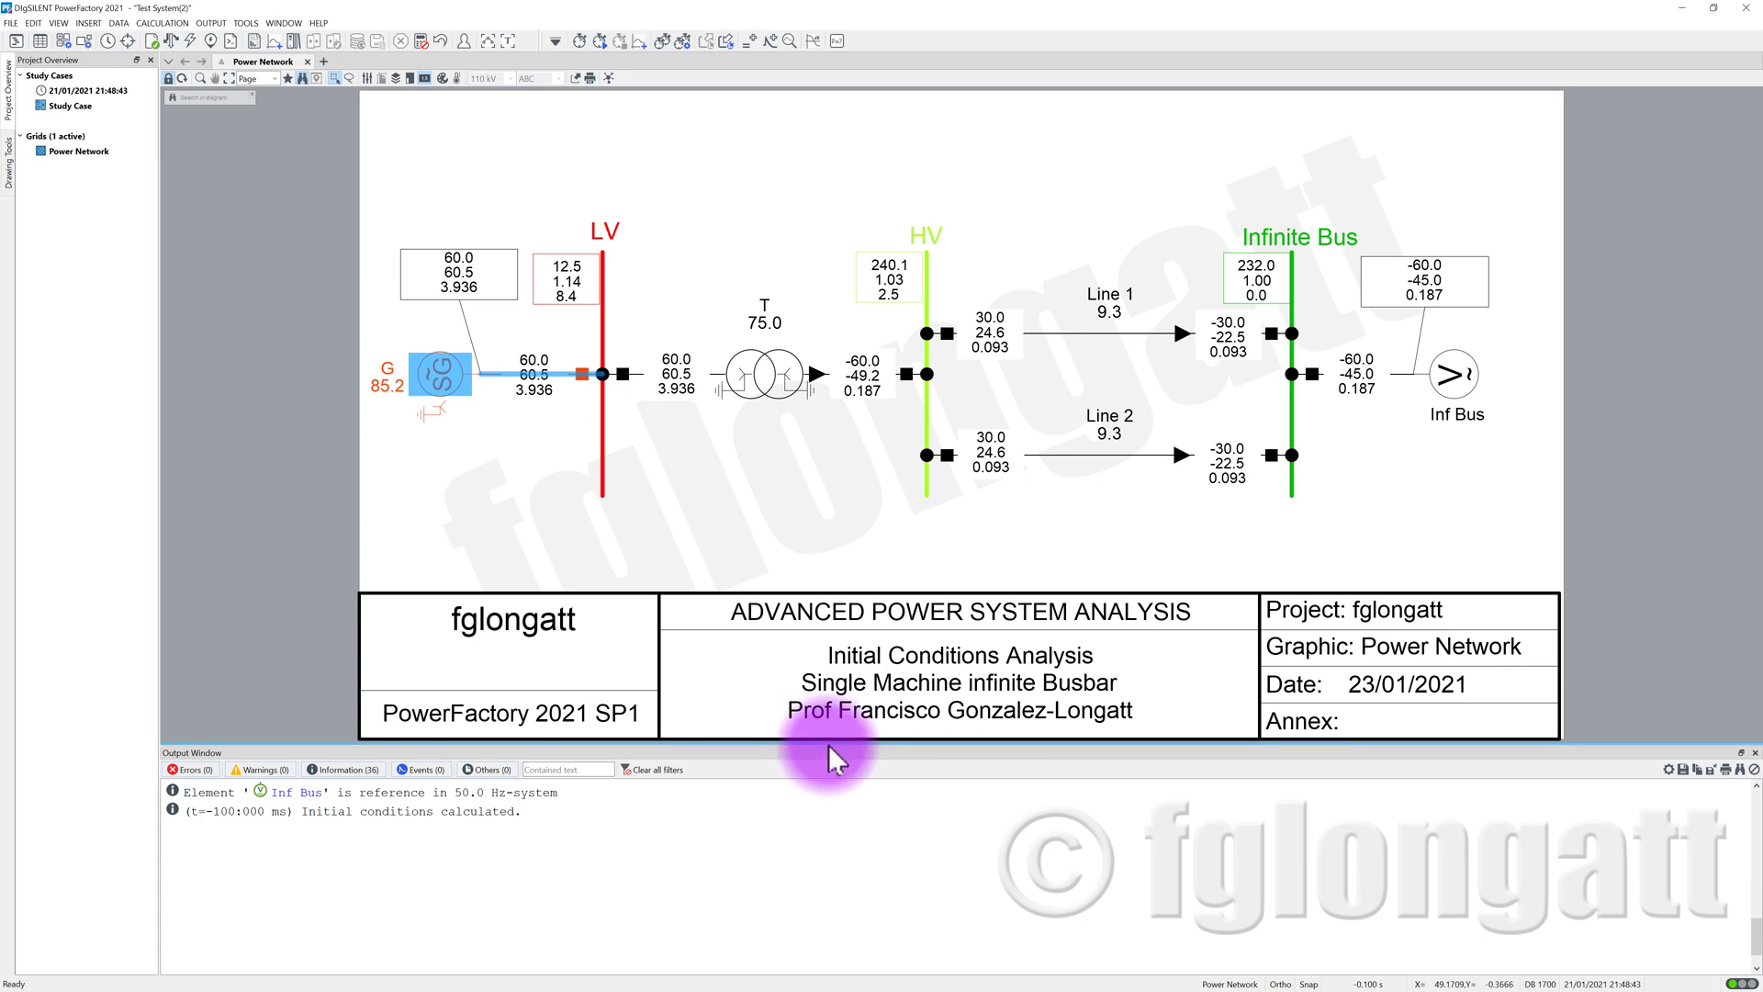
click(1755, 769)
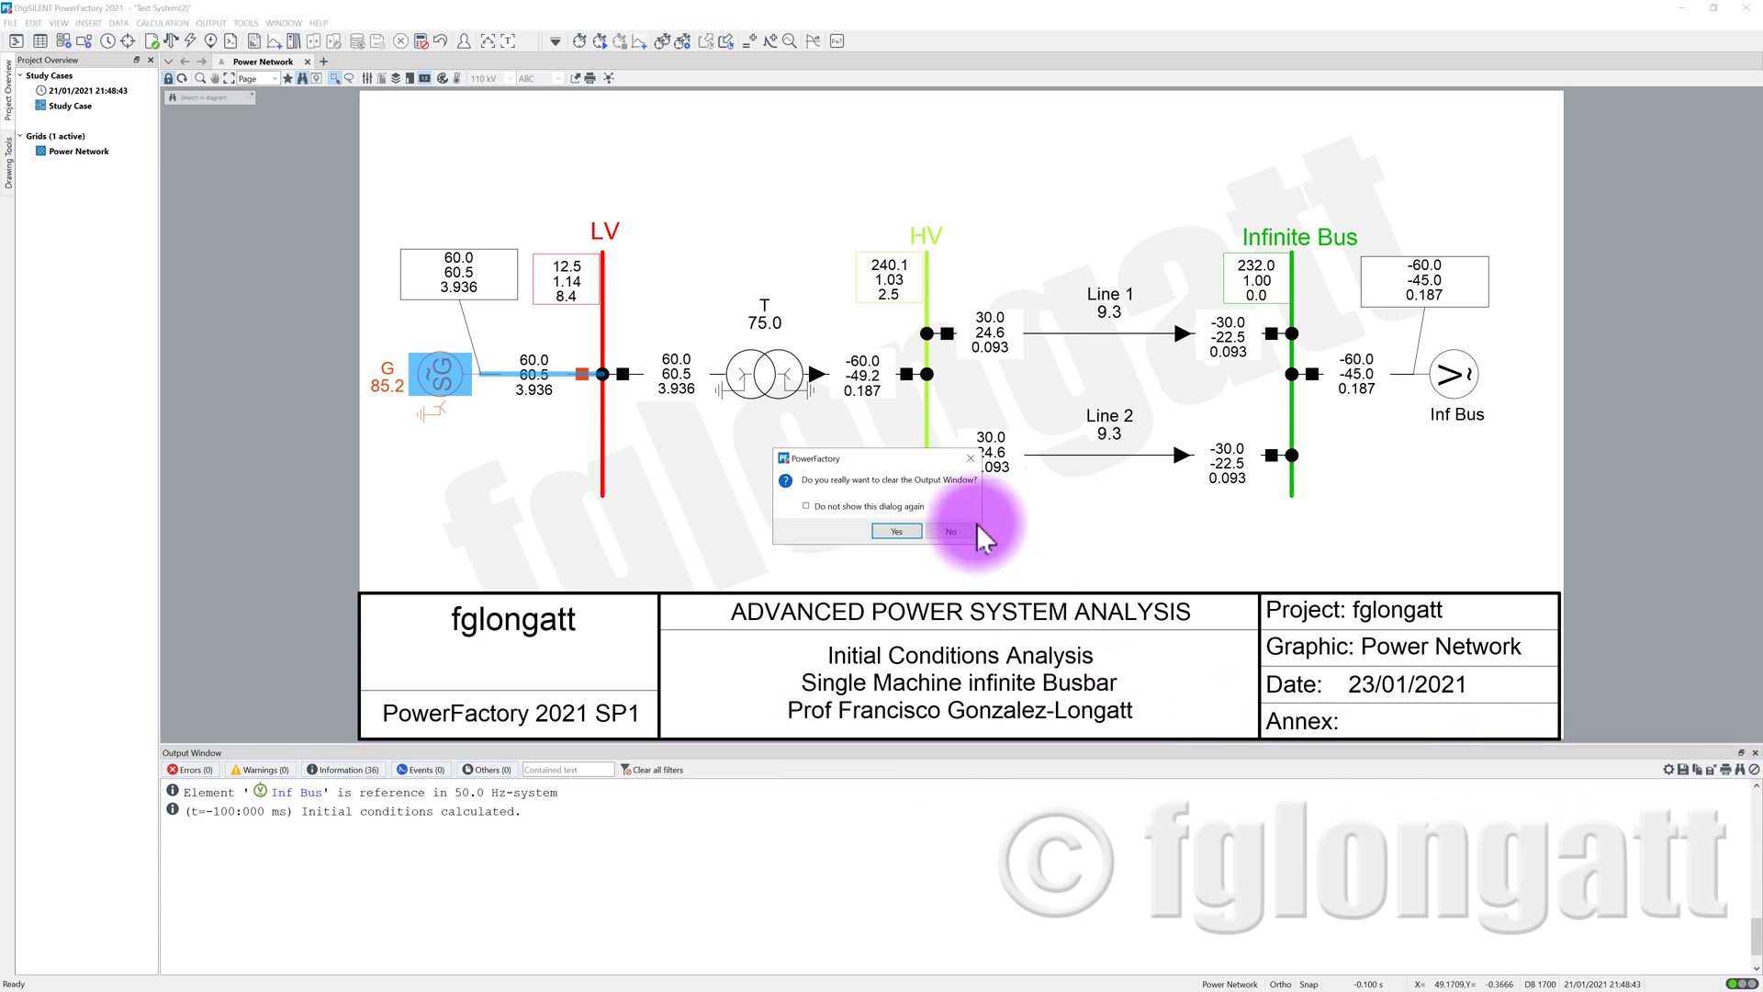
click(911, 533)
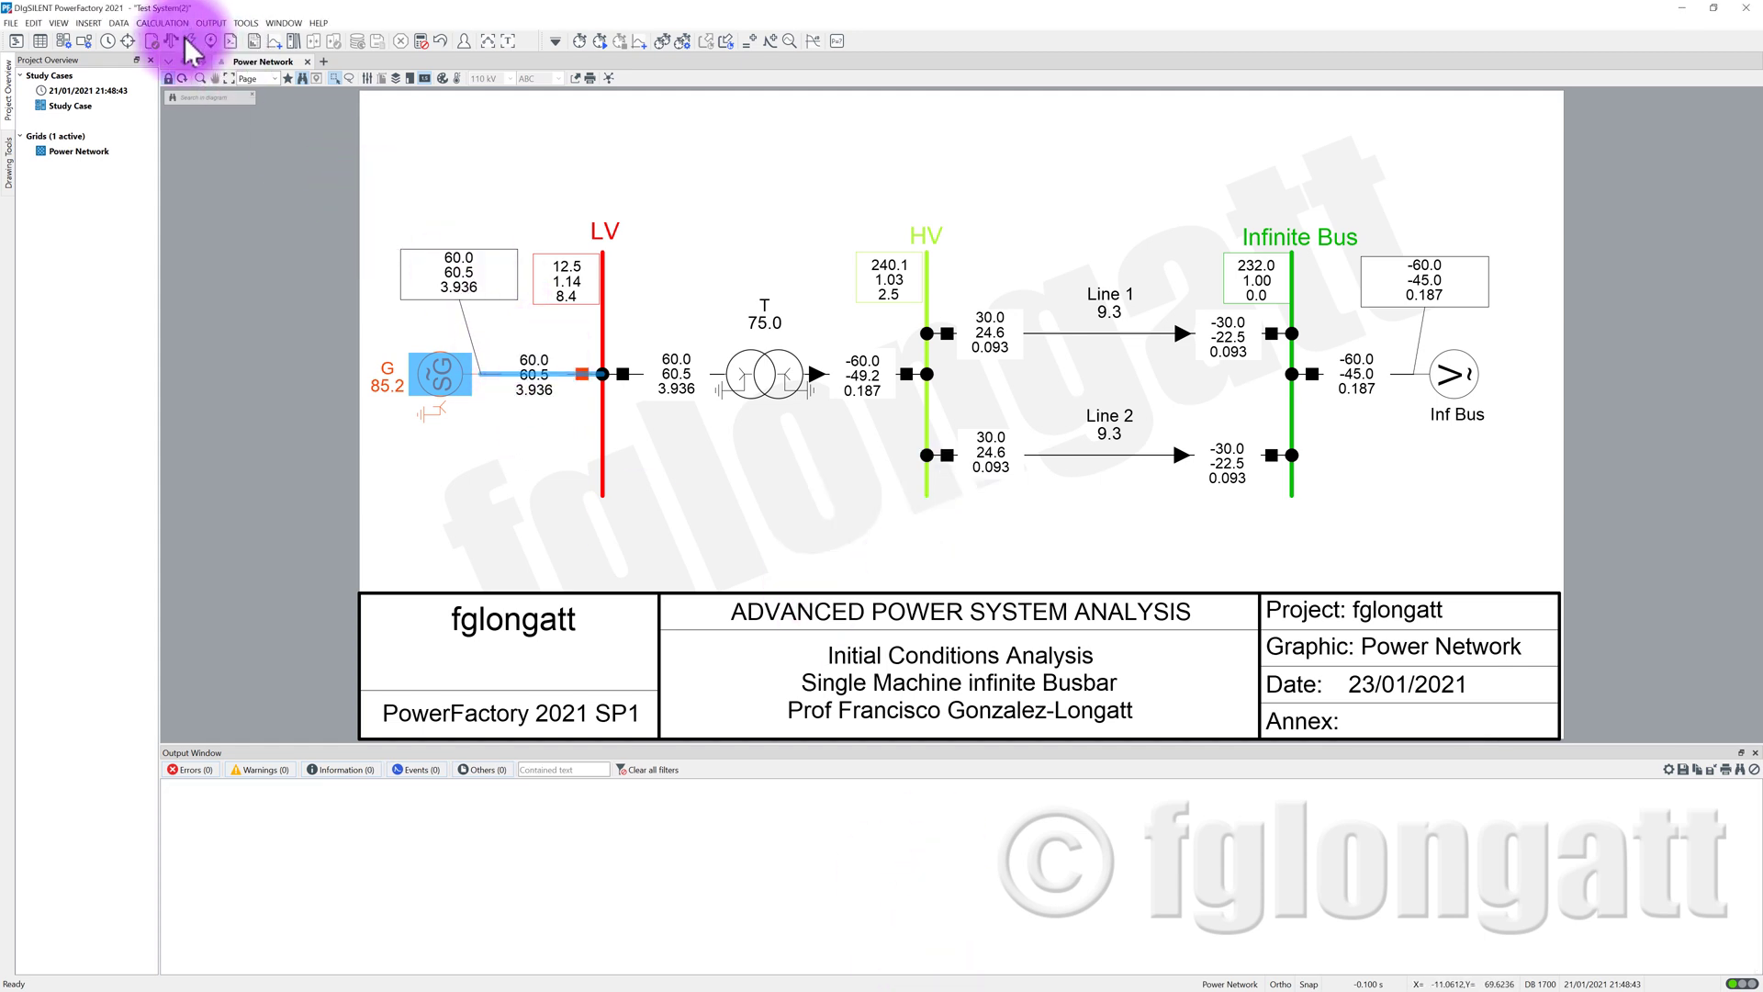
Run the load flow calculation and read through its iteration report in the output window
click(175, 41)
click(1166, 362)
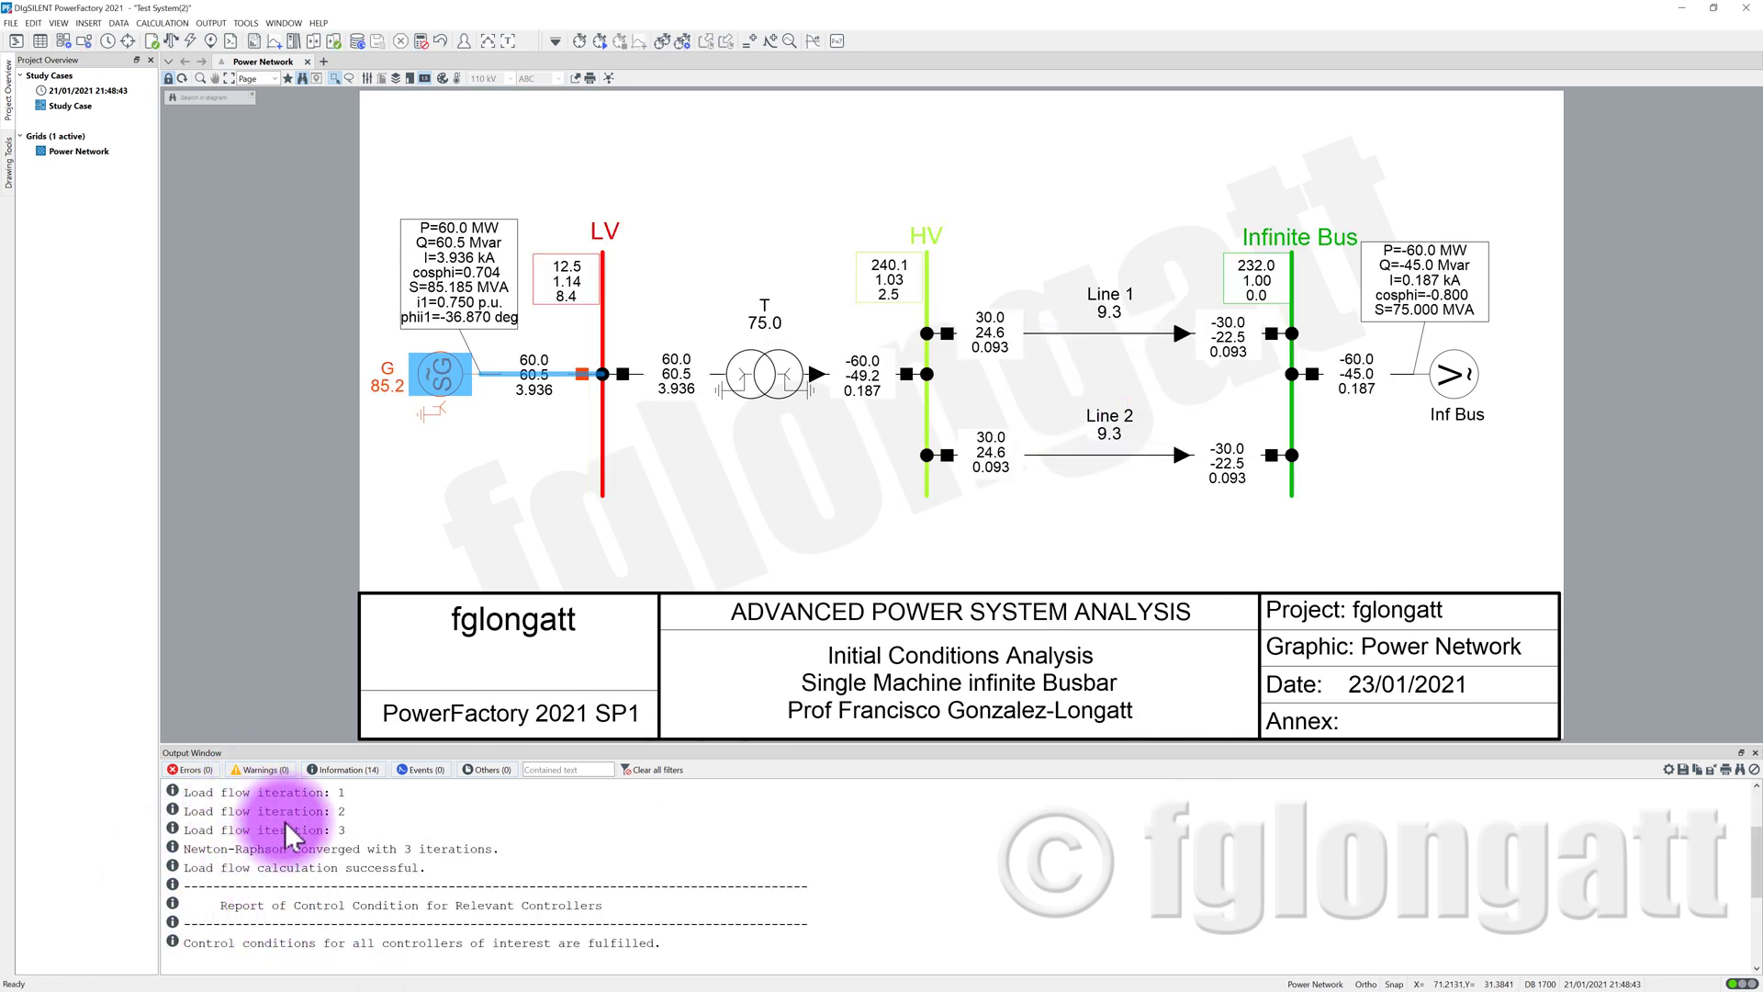
scroll(290, 808, up, 2)
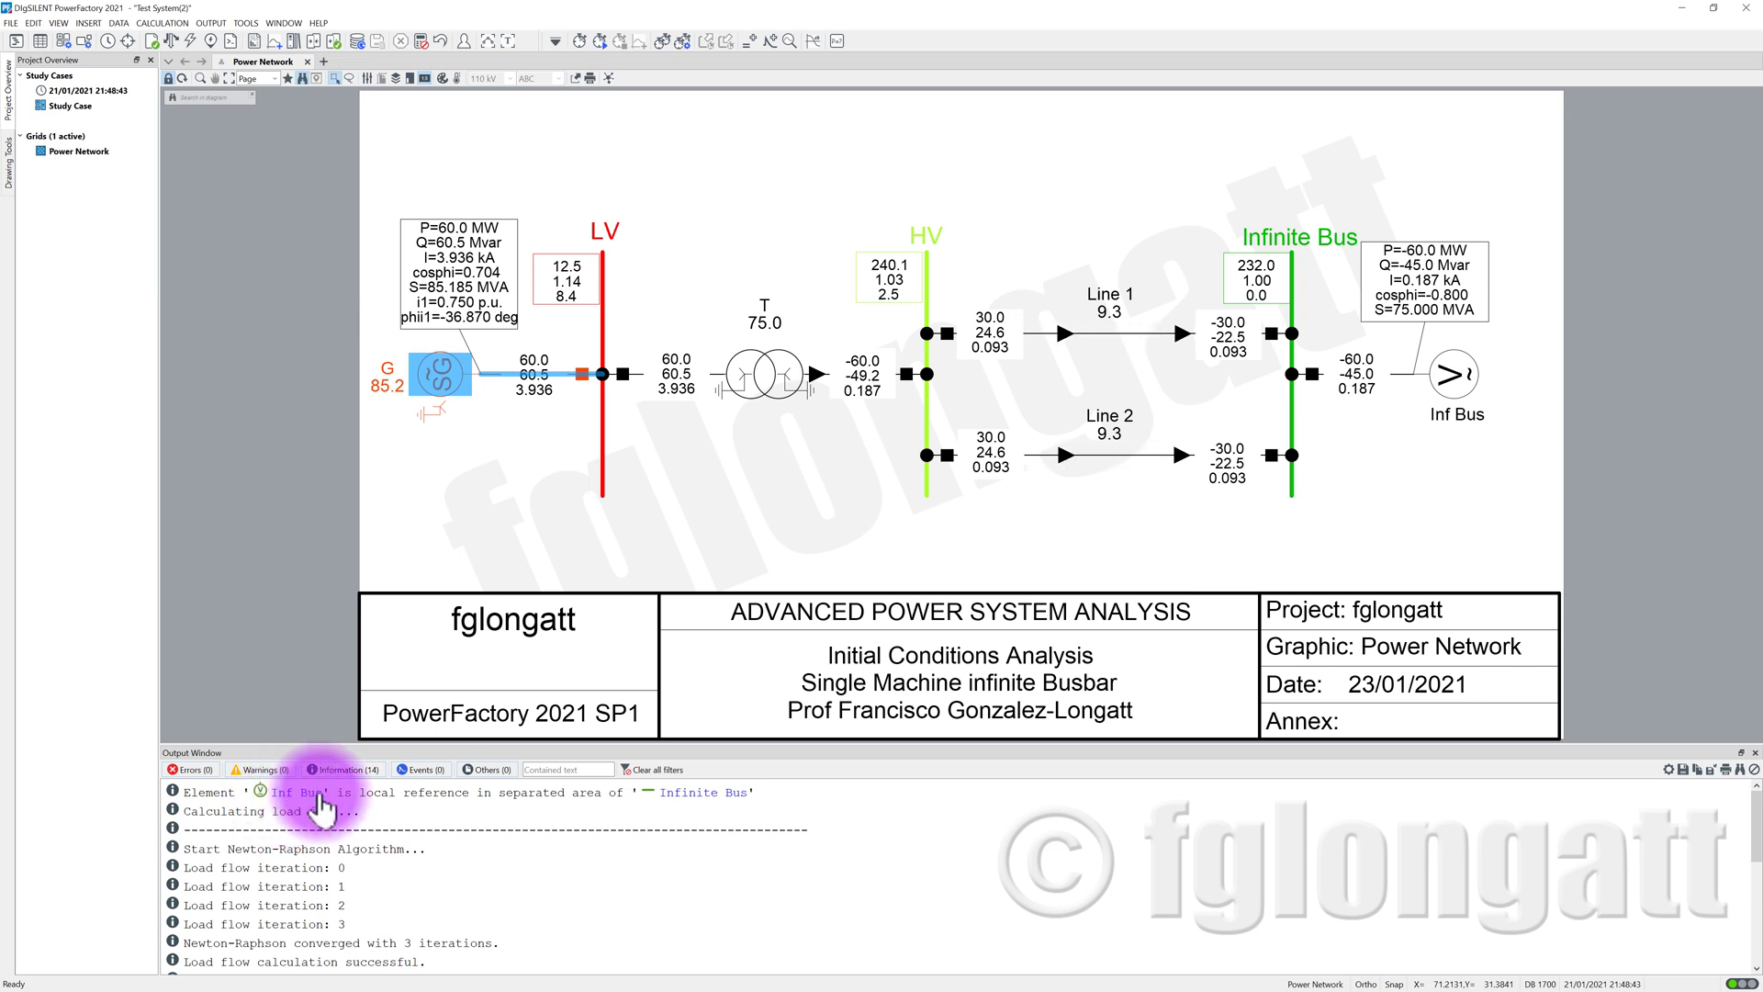
scroll(335, 859, down, 1)
scroll(294, 845, up, 1)
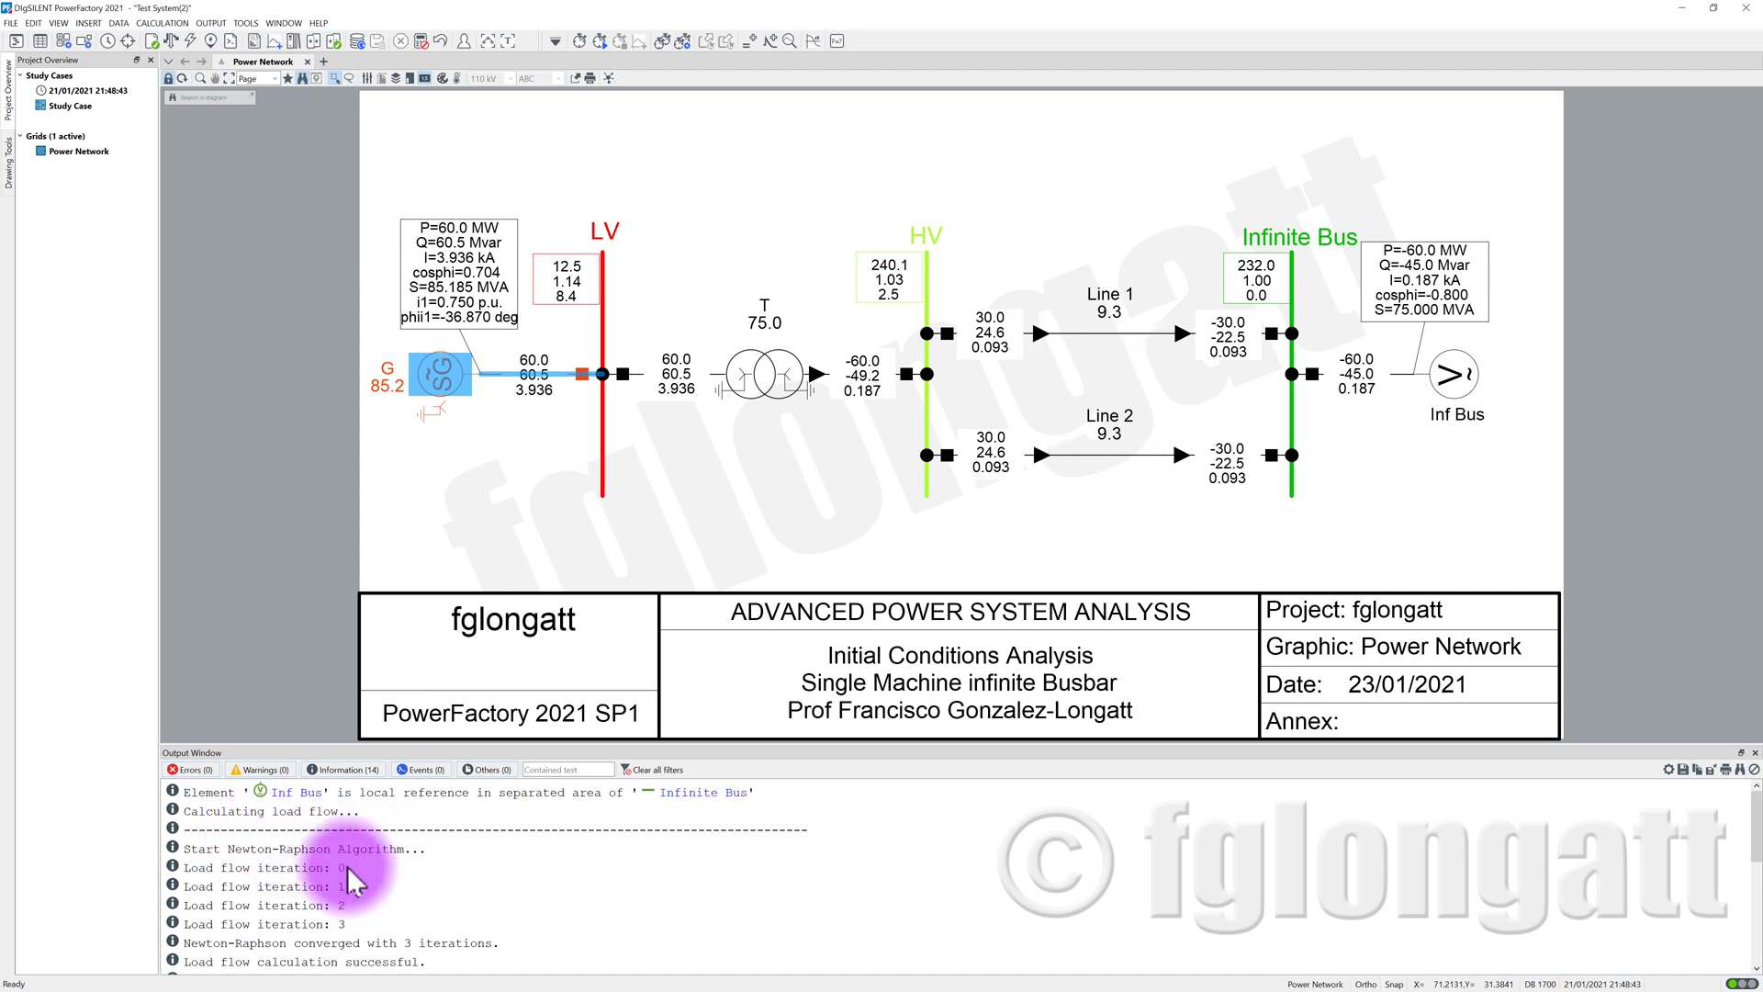
scroll(384, 893, down, 1)
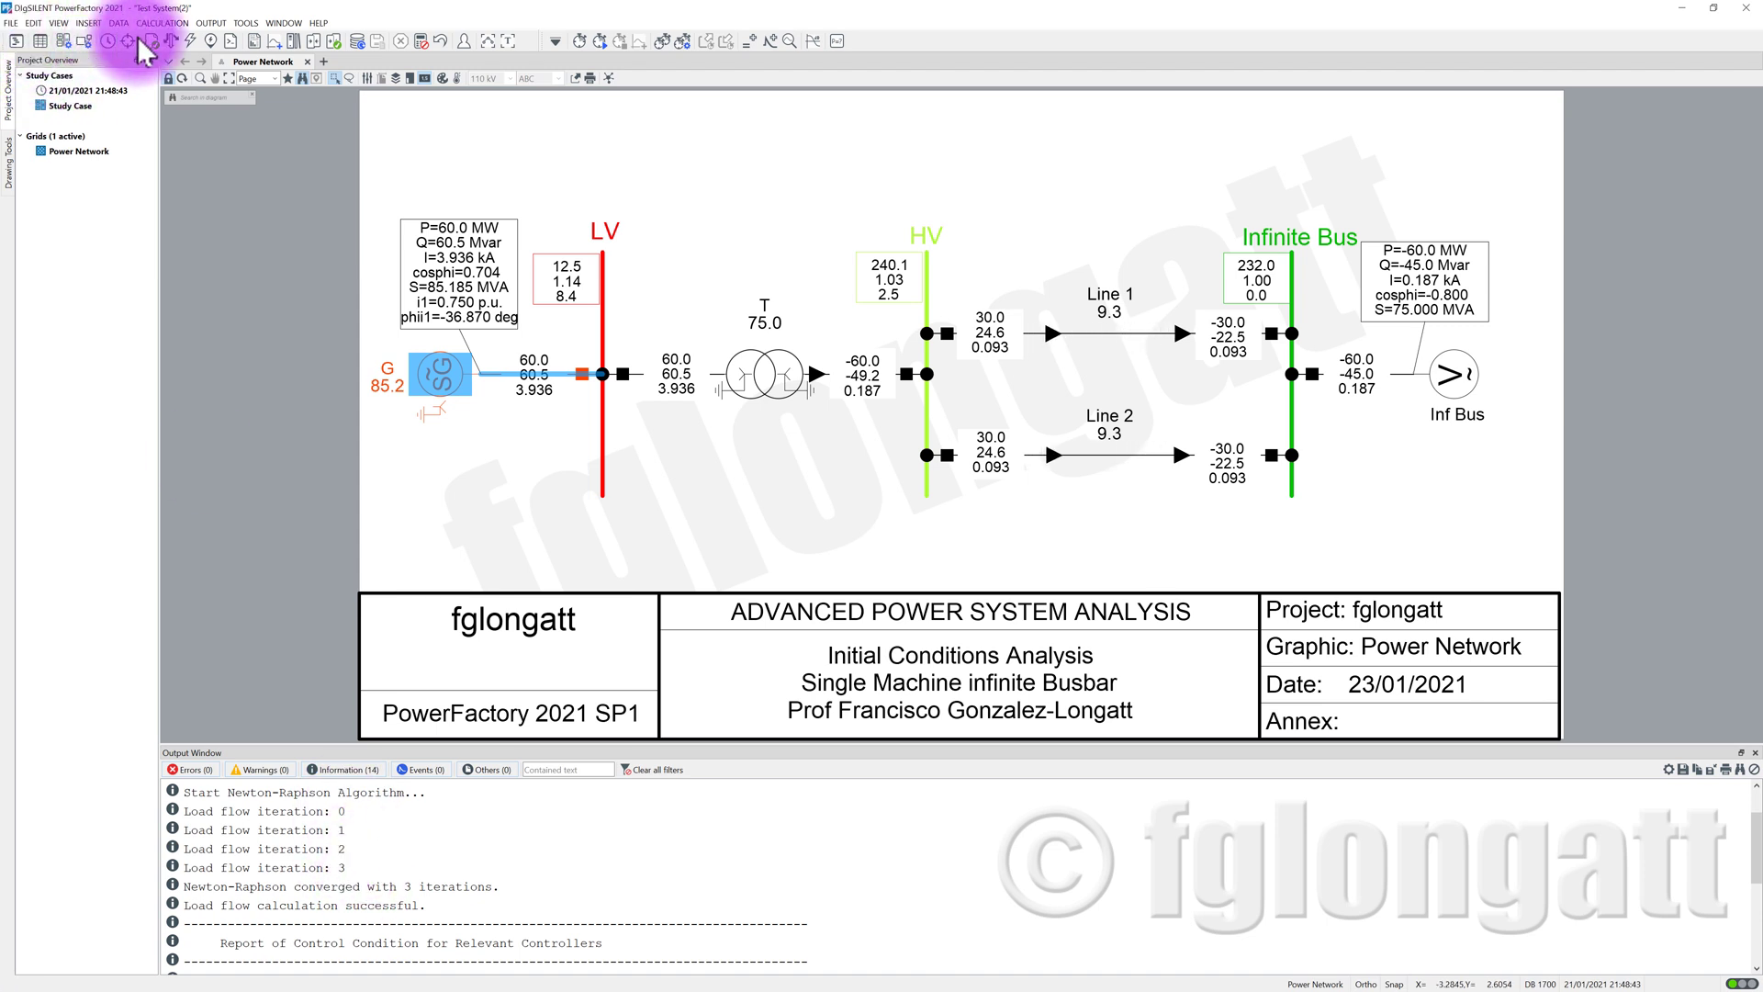
Run the balanced, positive-sequence AC load flow calculation again
click(173, 41)
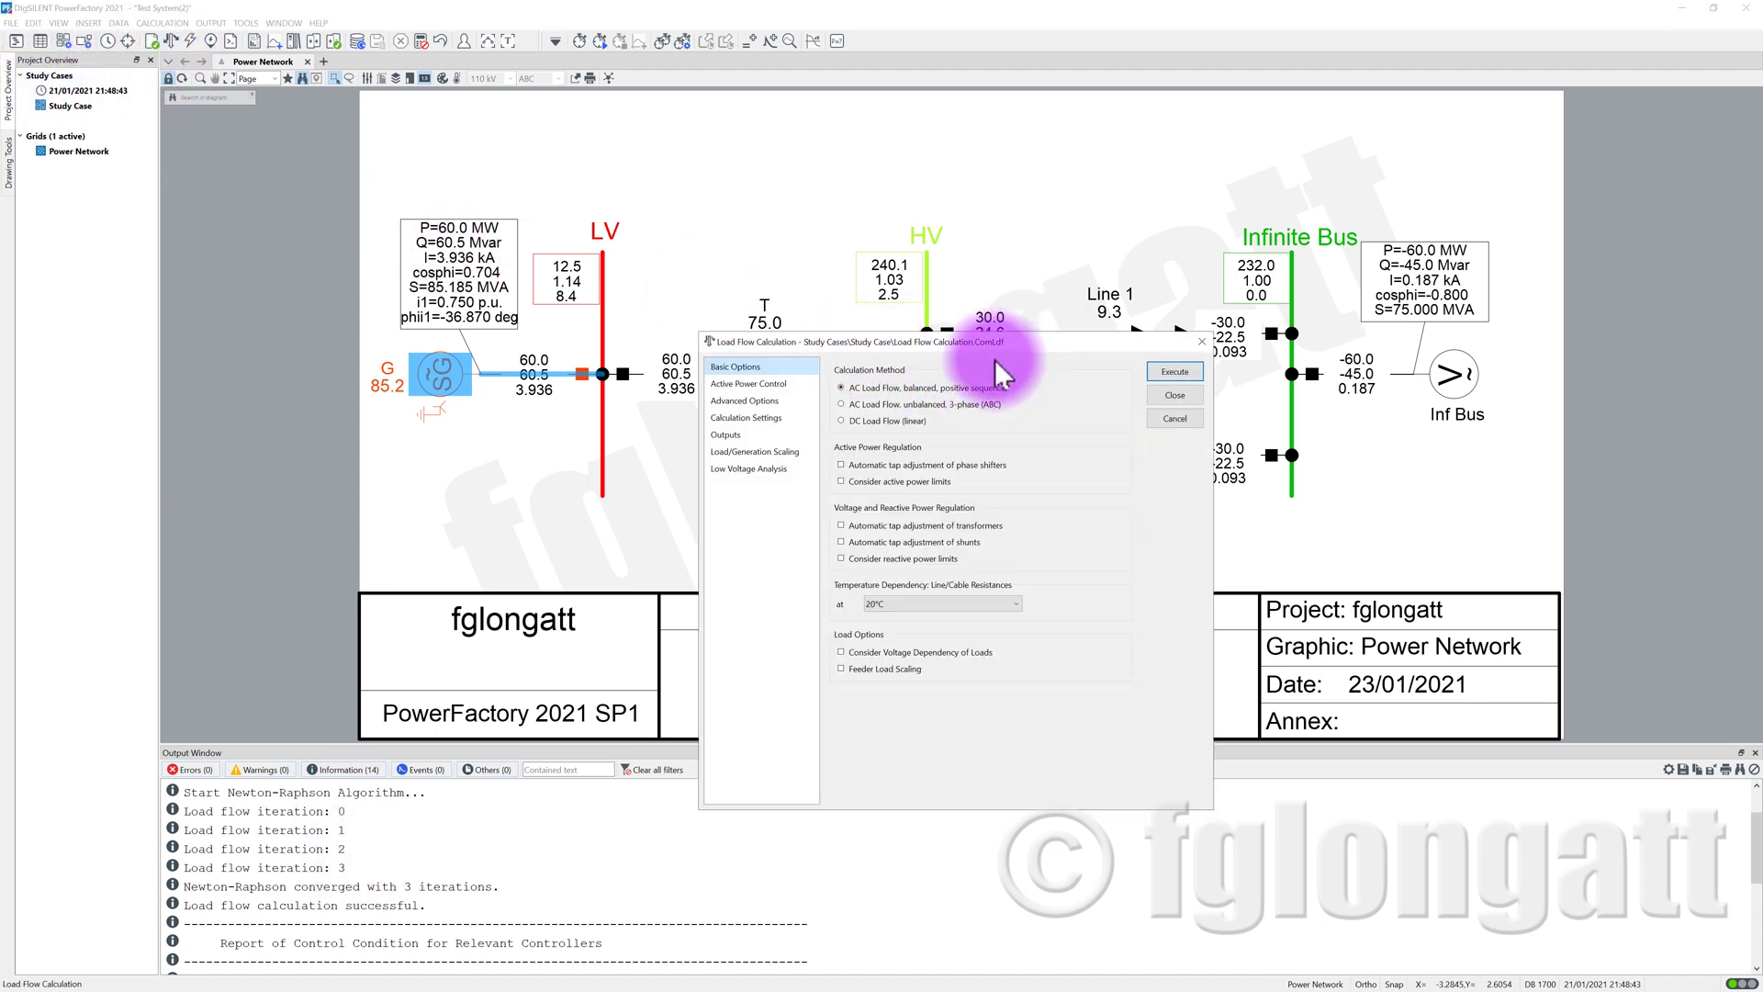
click(1163, 375)
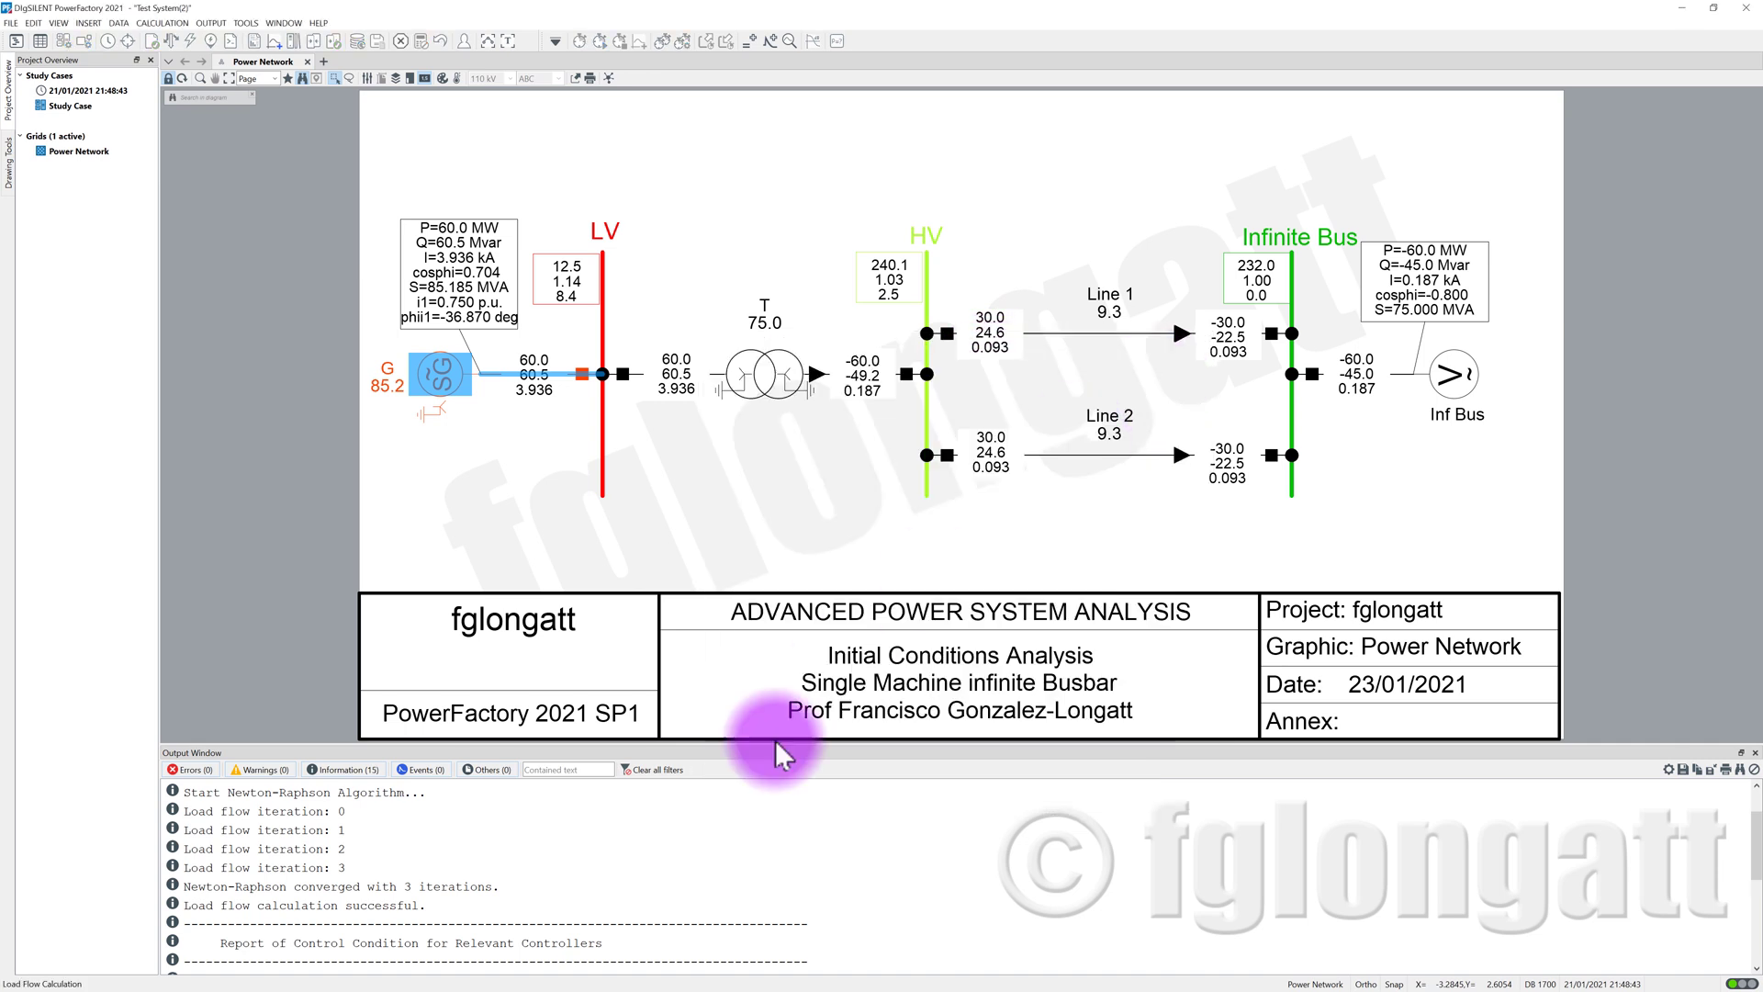
Clear the output window and execute the initial conditions calculation with RMS values and balanced, positive-sequence representation
click(1754, 771)
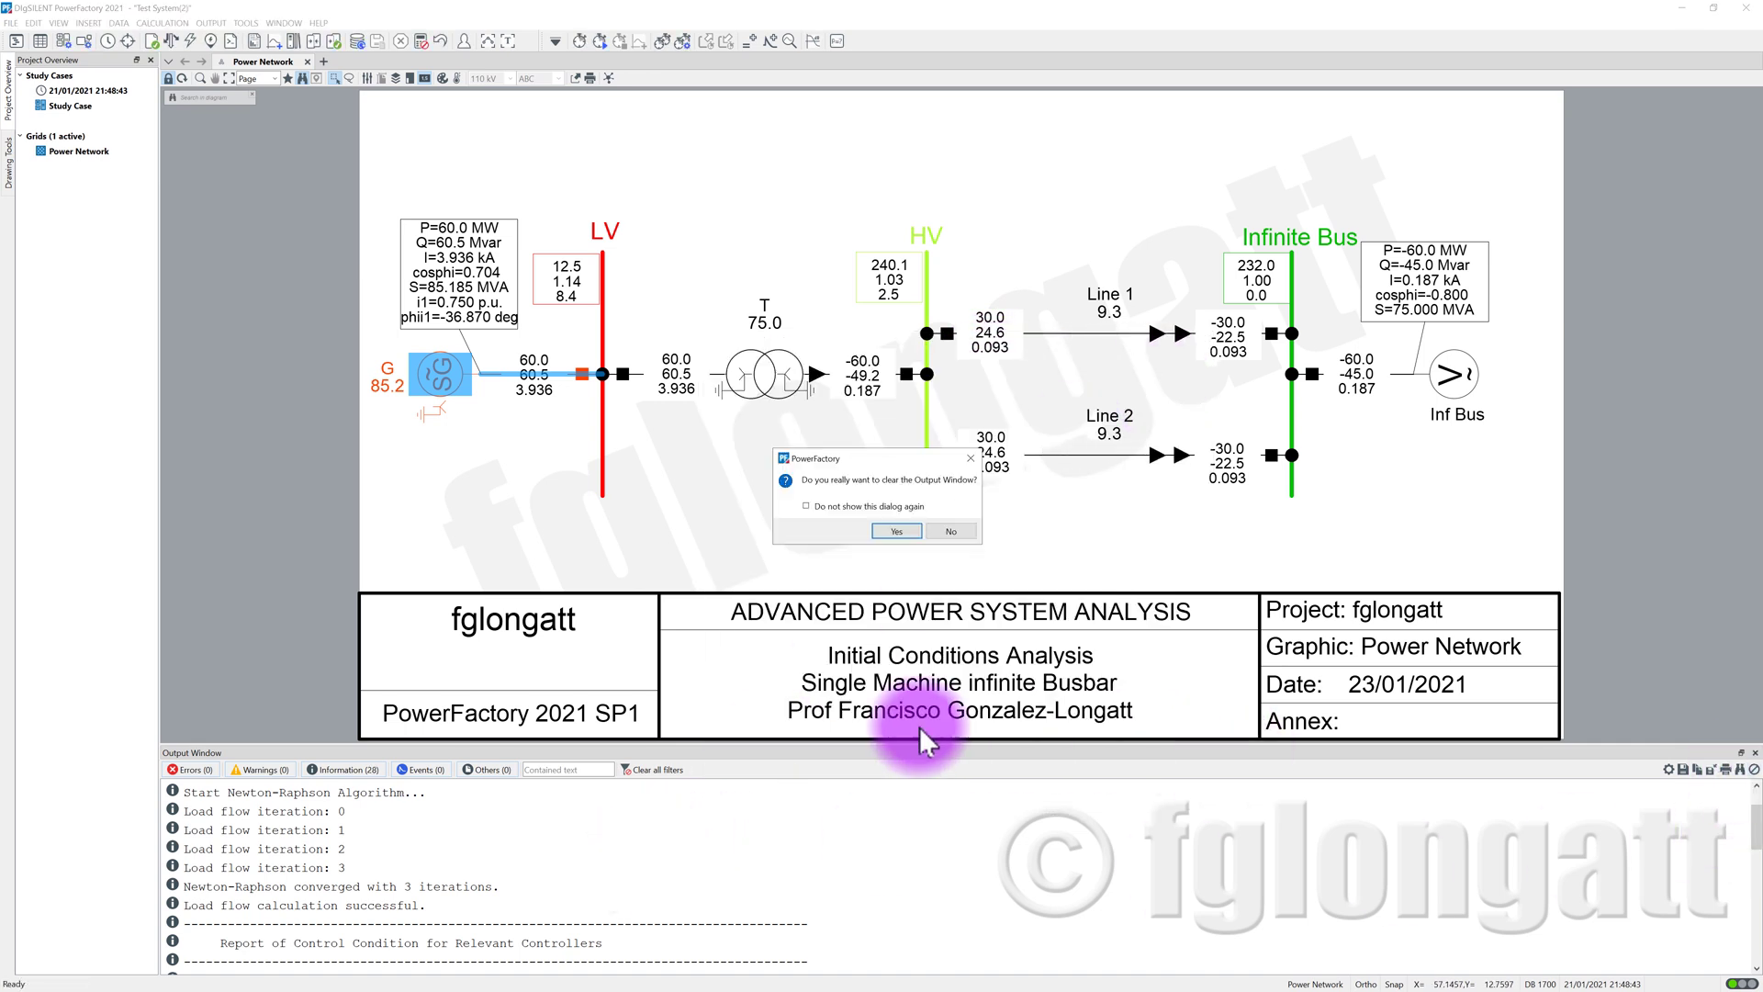
click(897, 531)
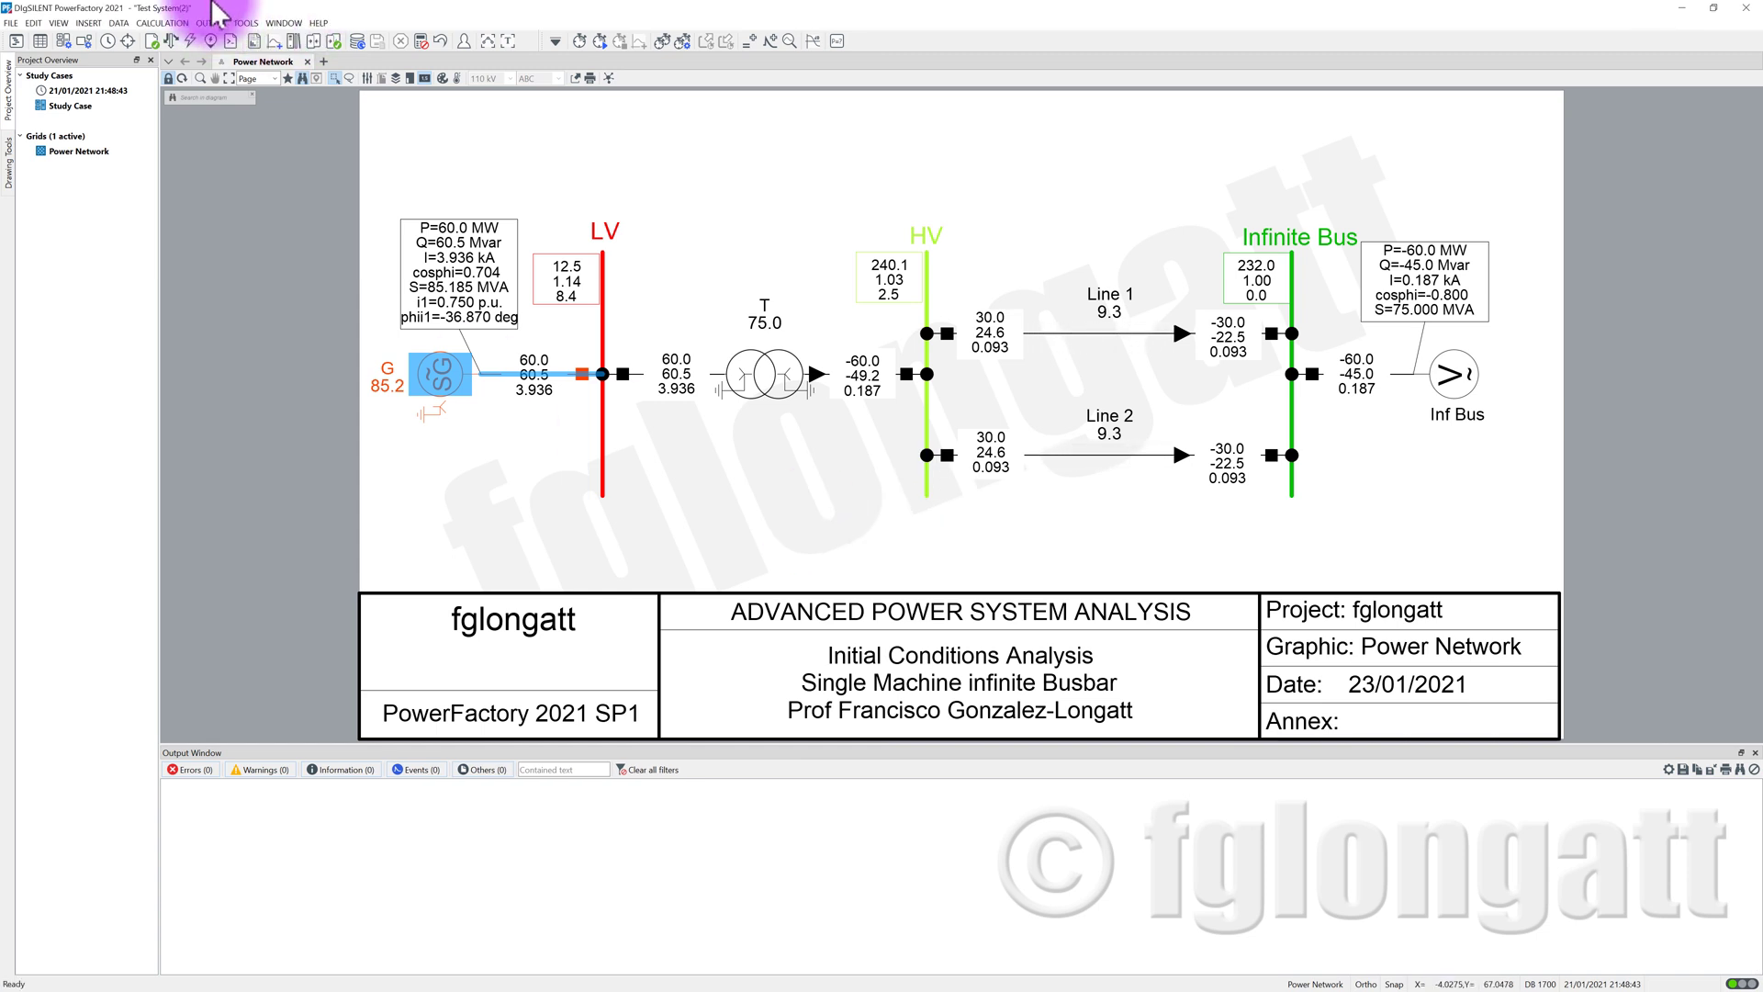
click(581, 41)
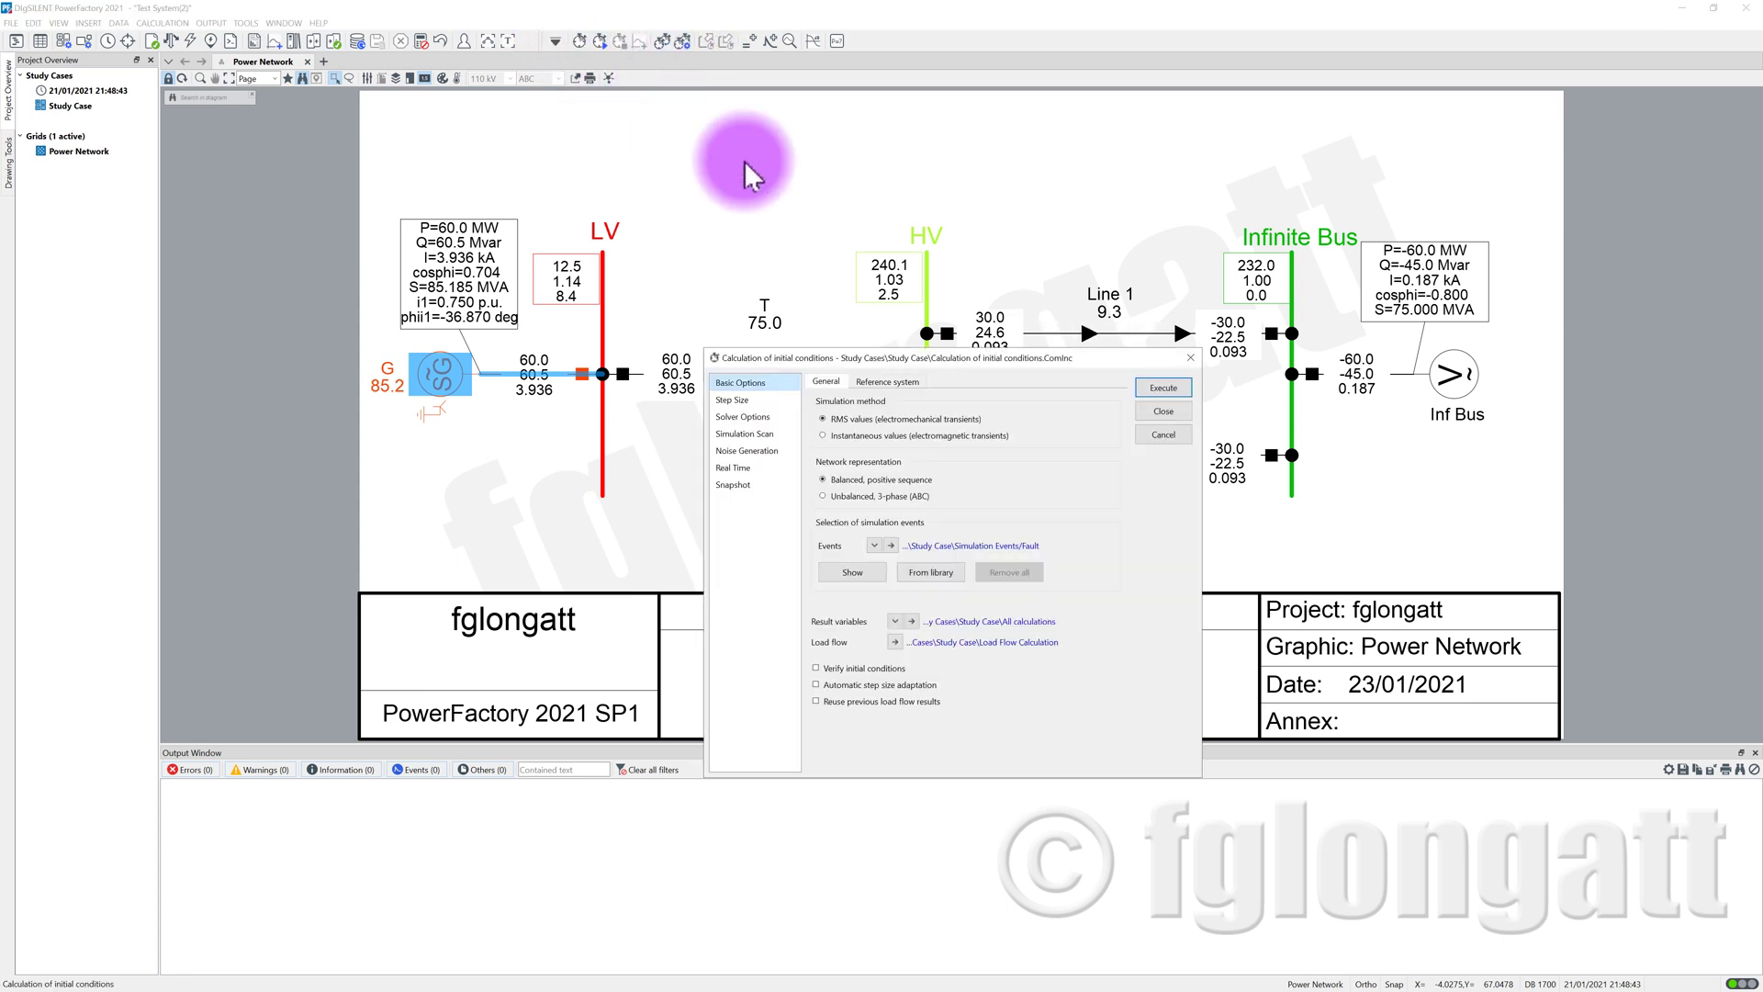
click(1144, 393)
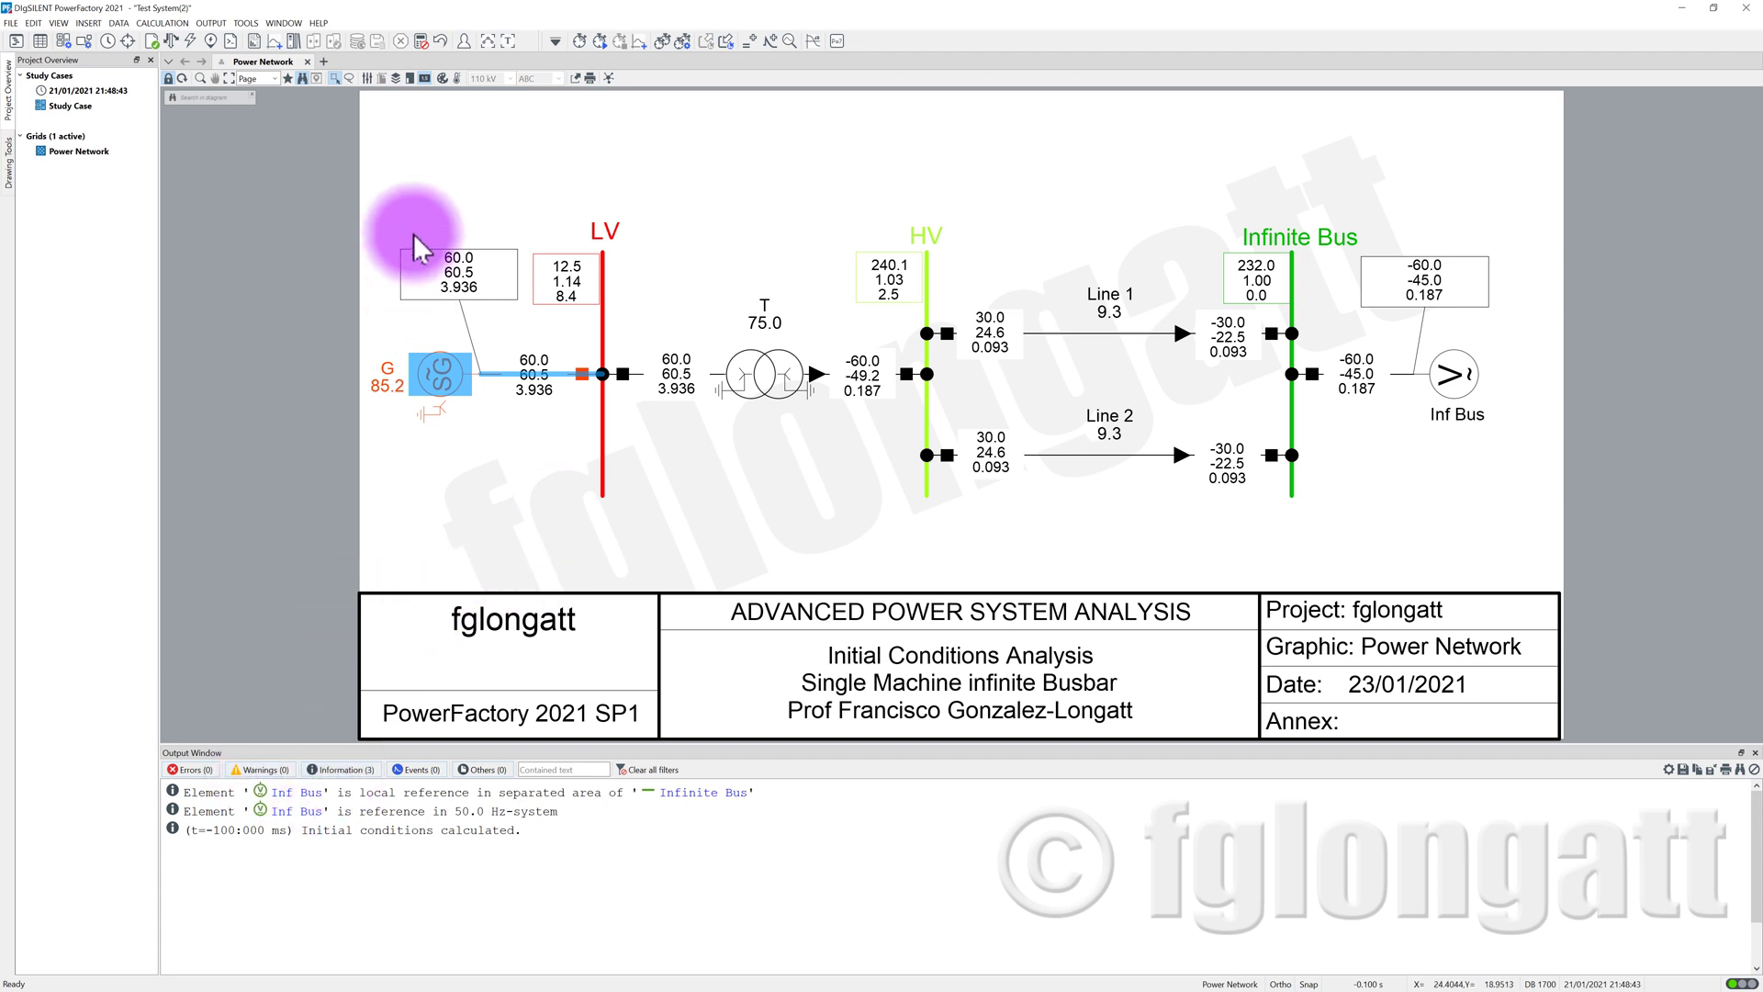
Append a fourth row to the Branch Flow format of generator G's result box and open its variable selection
click(484, 273)
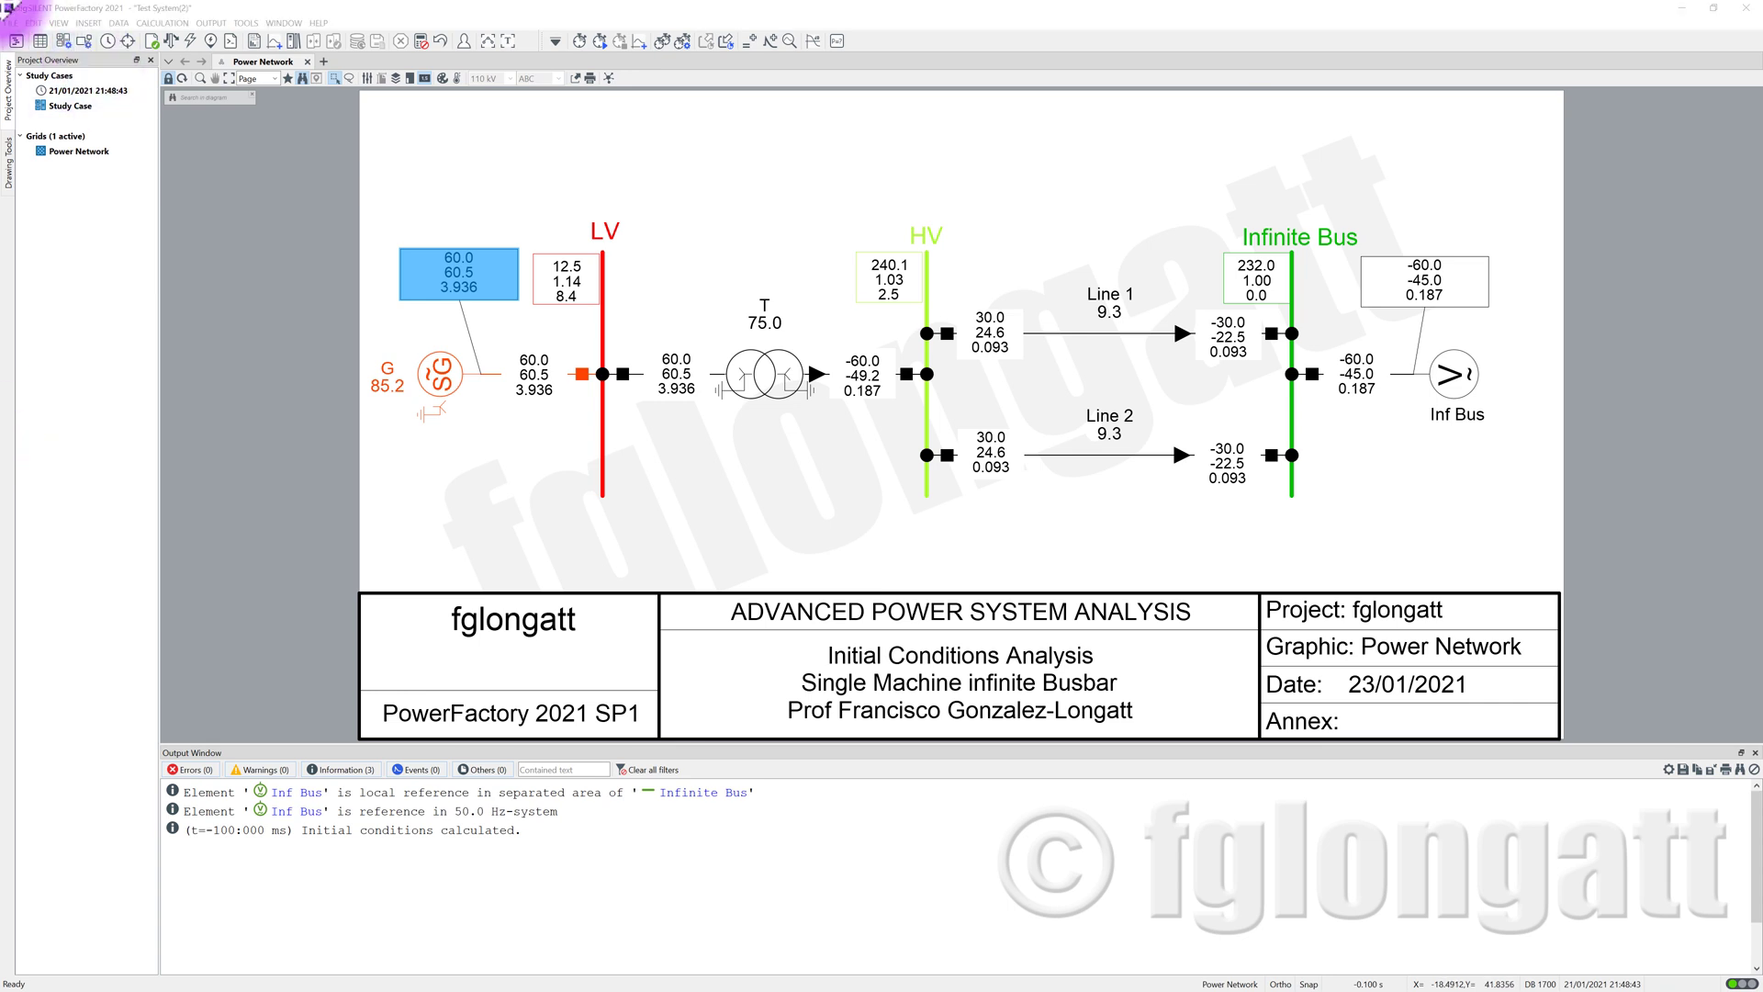
right_click(506, 273)
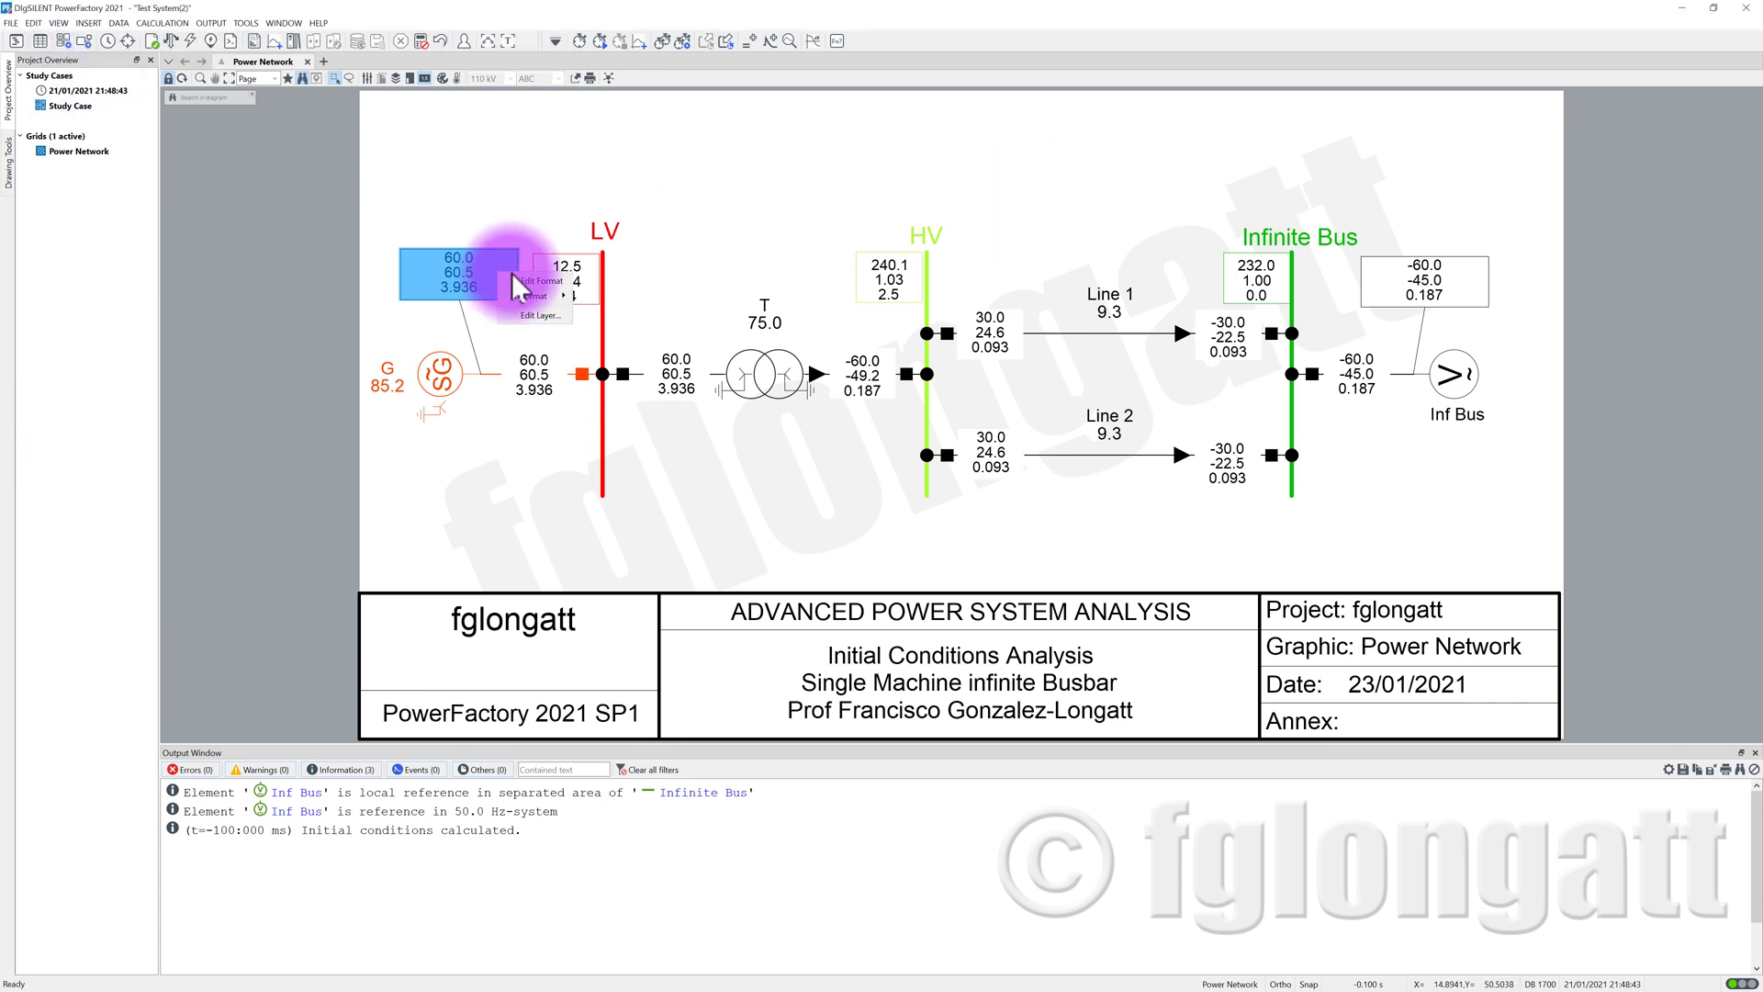
click(519, 281)
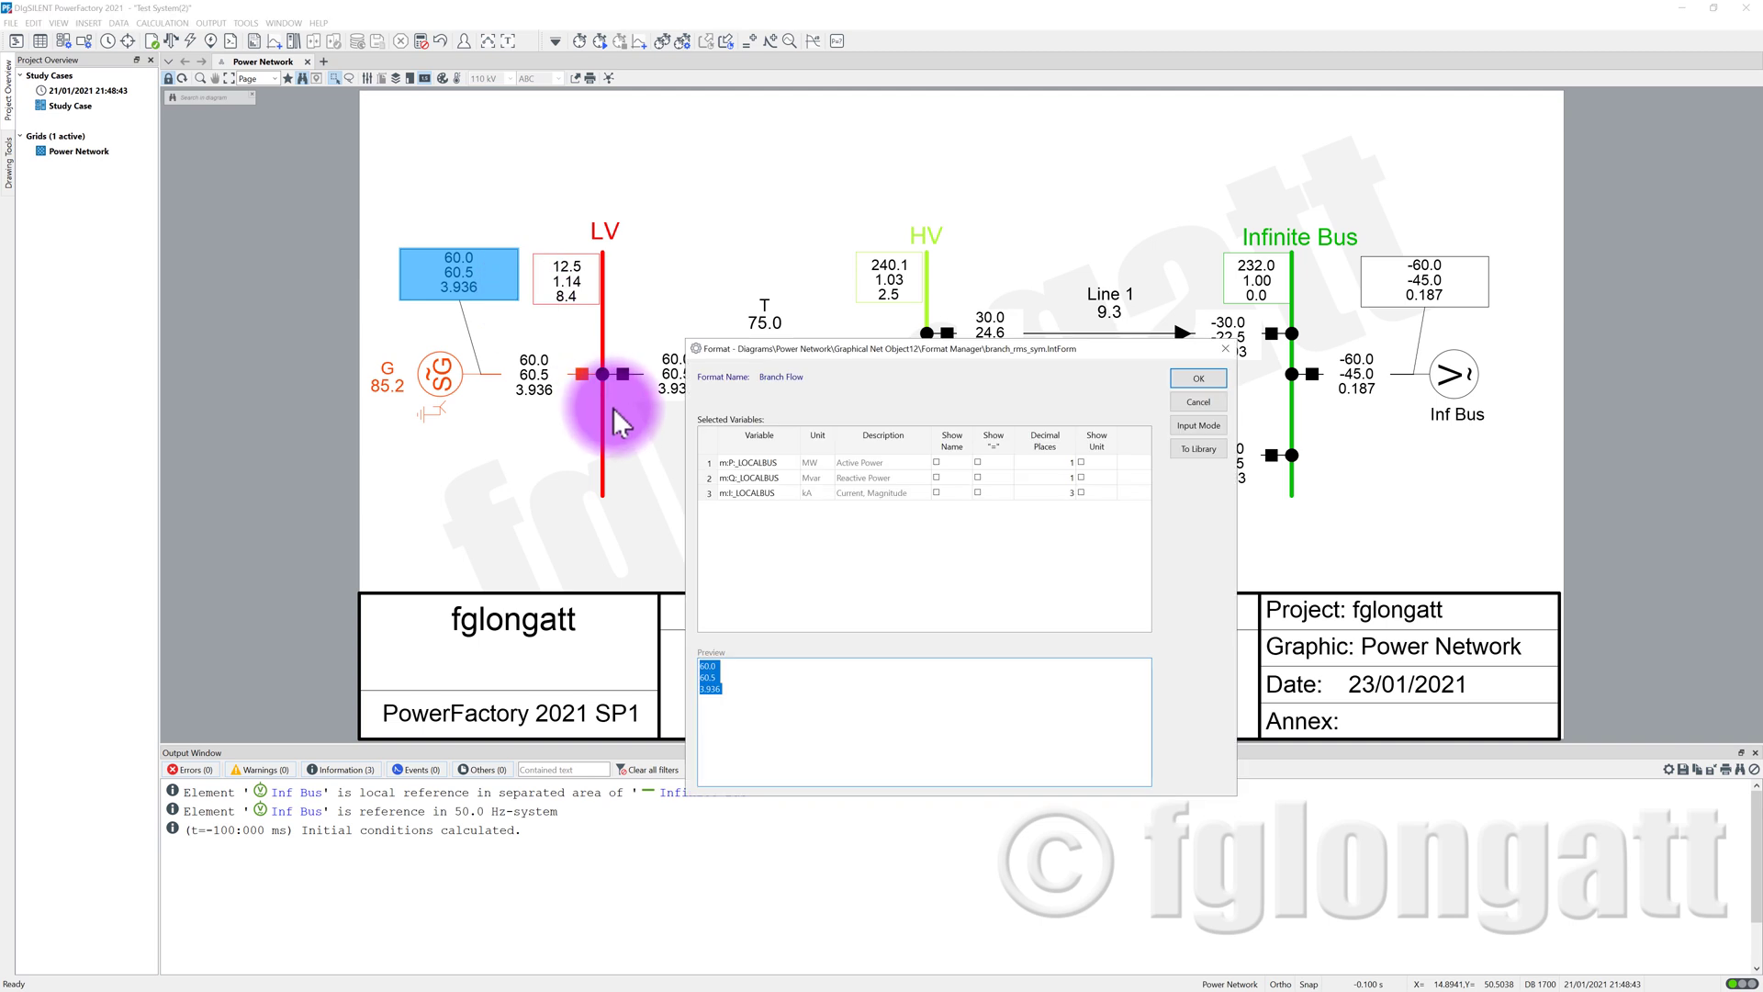
right_click(708, 493)
click(746, 571)
double_click(731, 508)
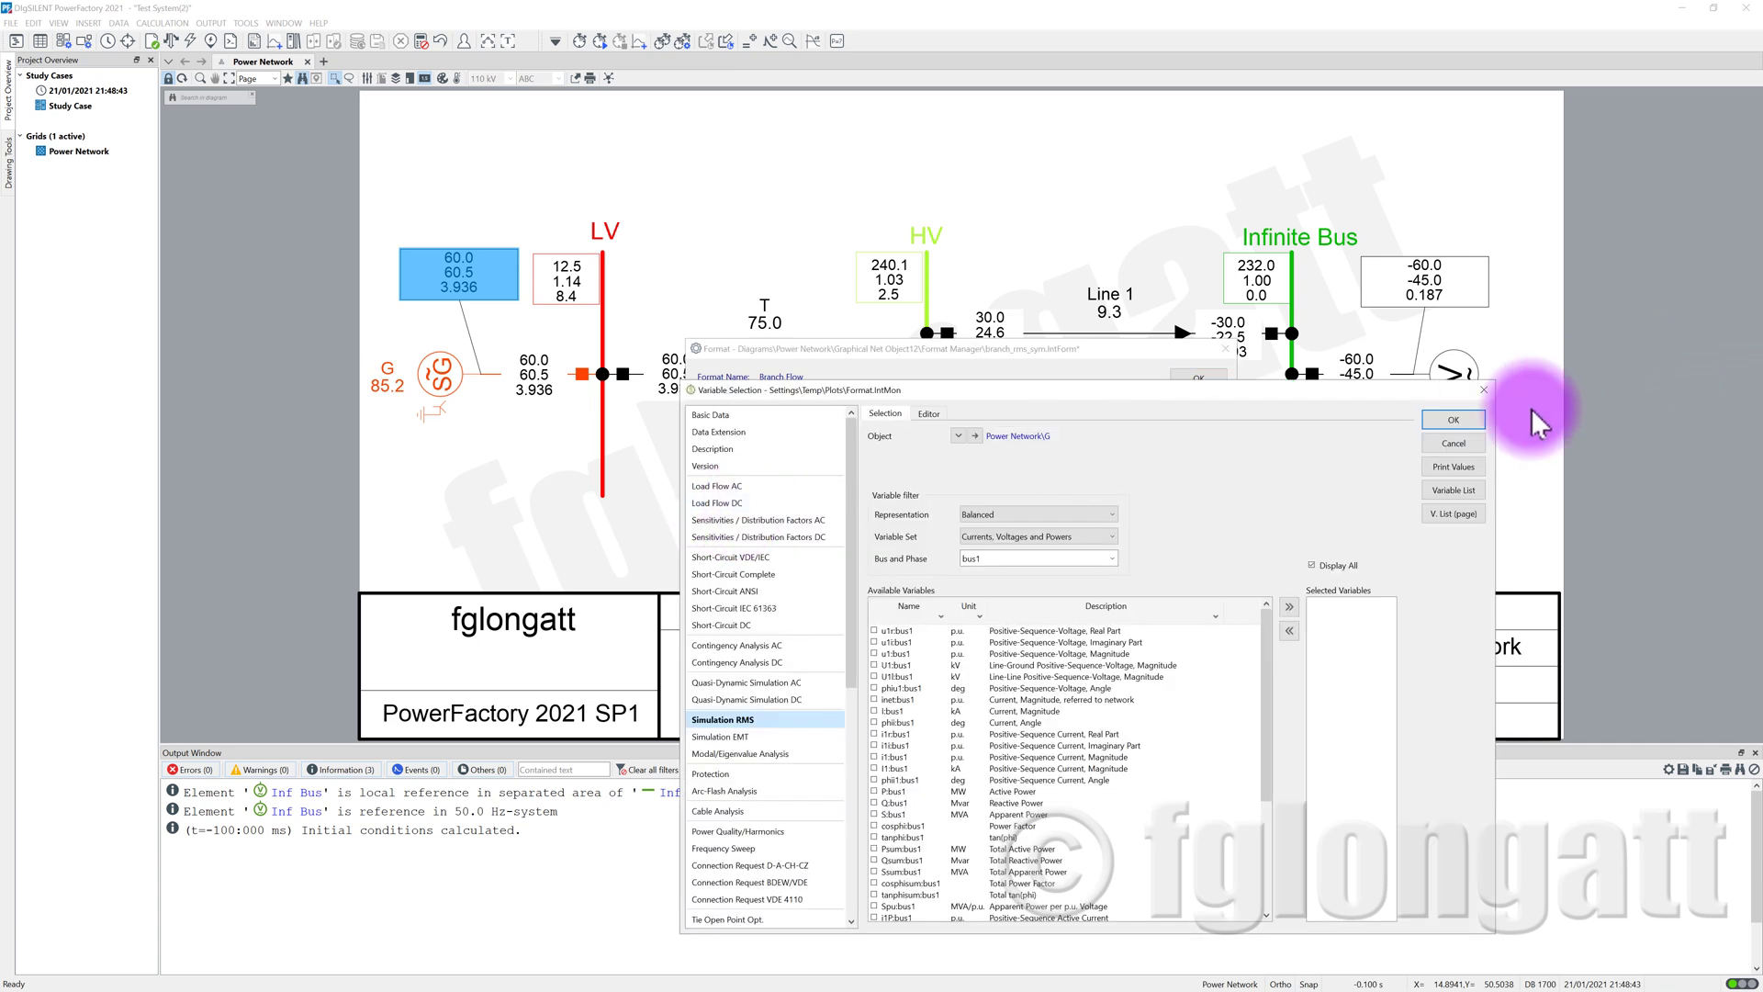
click(1484, 390)
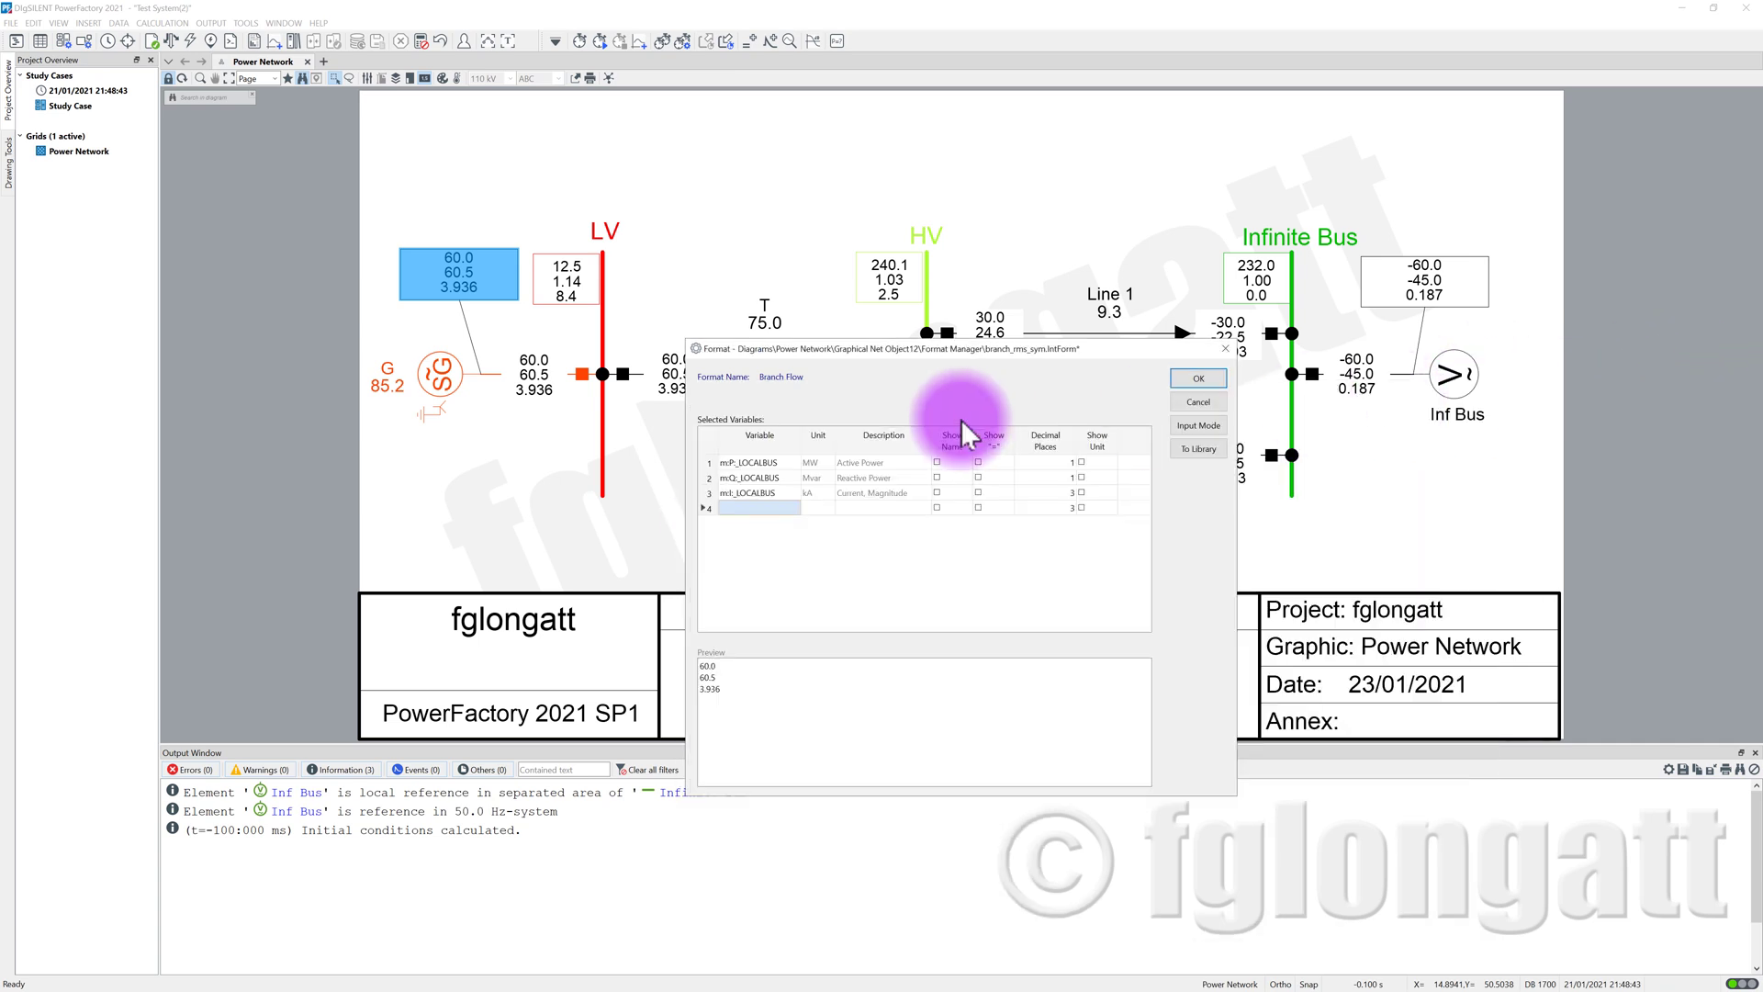
double_click(772, 514)
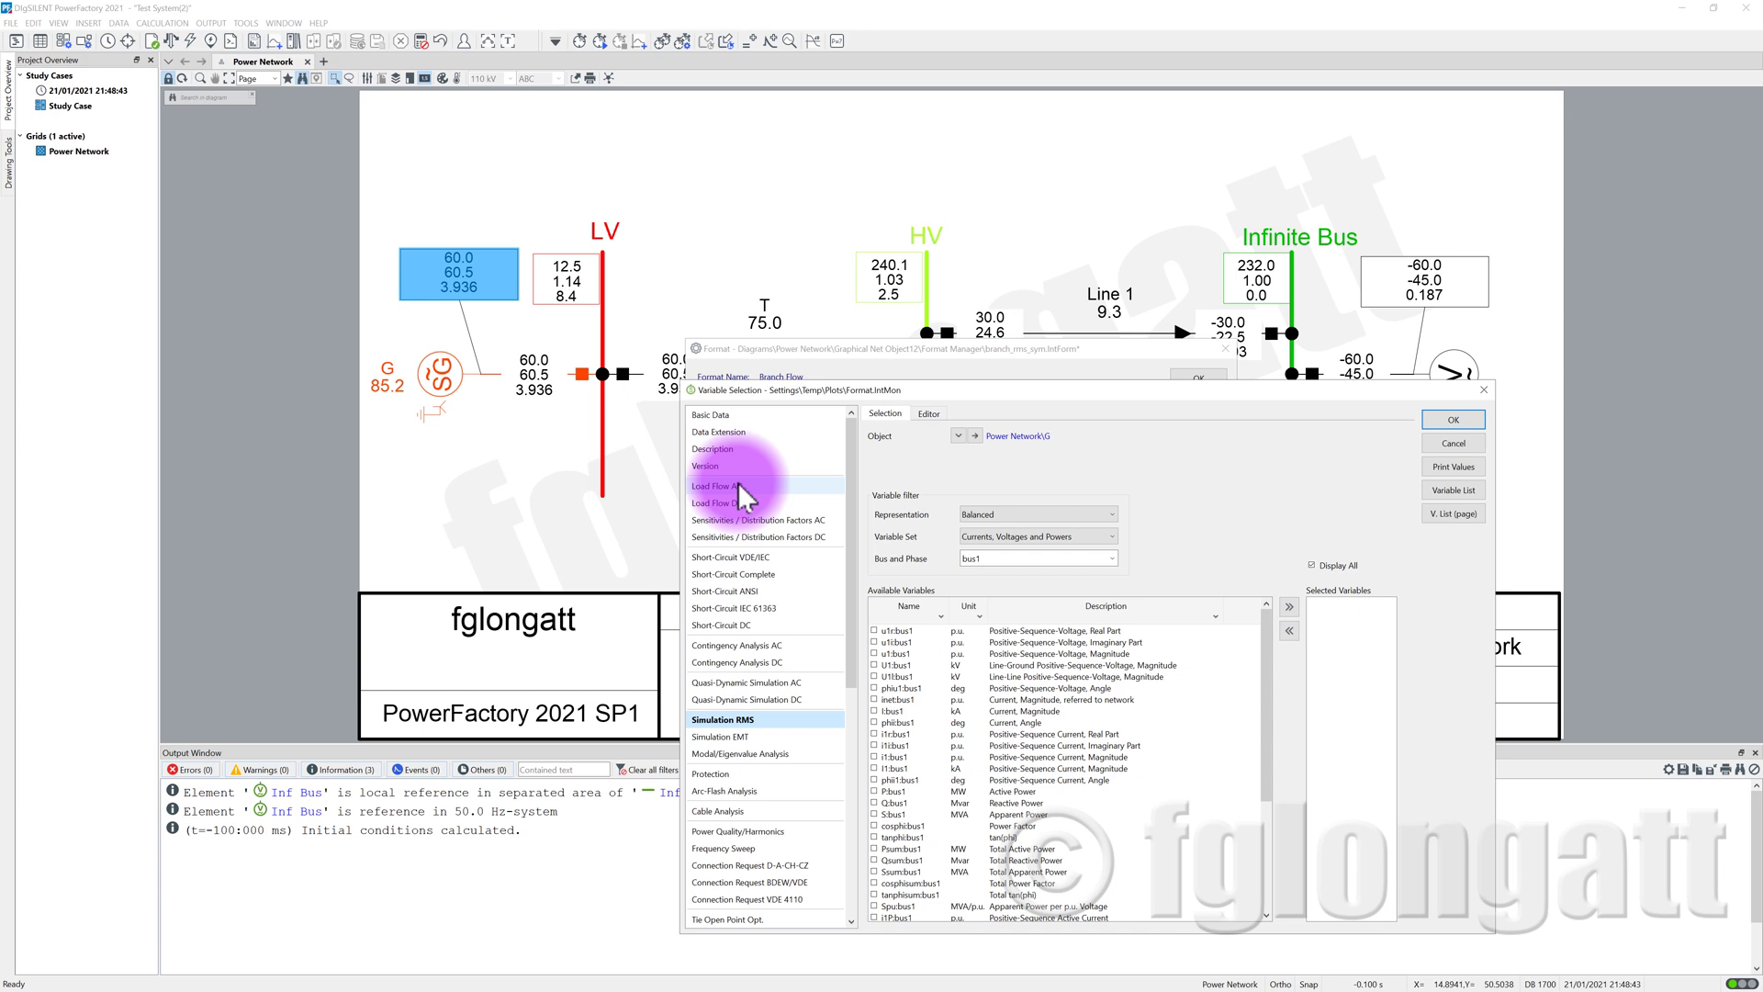
Filter generator G's available RMS simulation variables to the Signals variable set
click(1012, 534)
click(1040, 529)
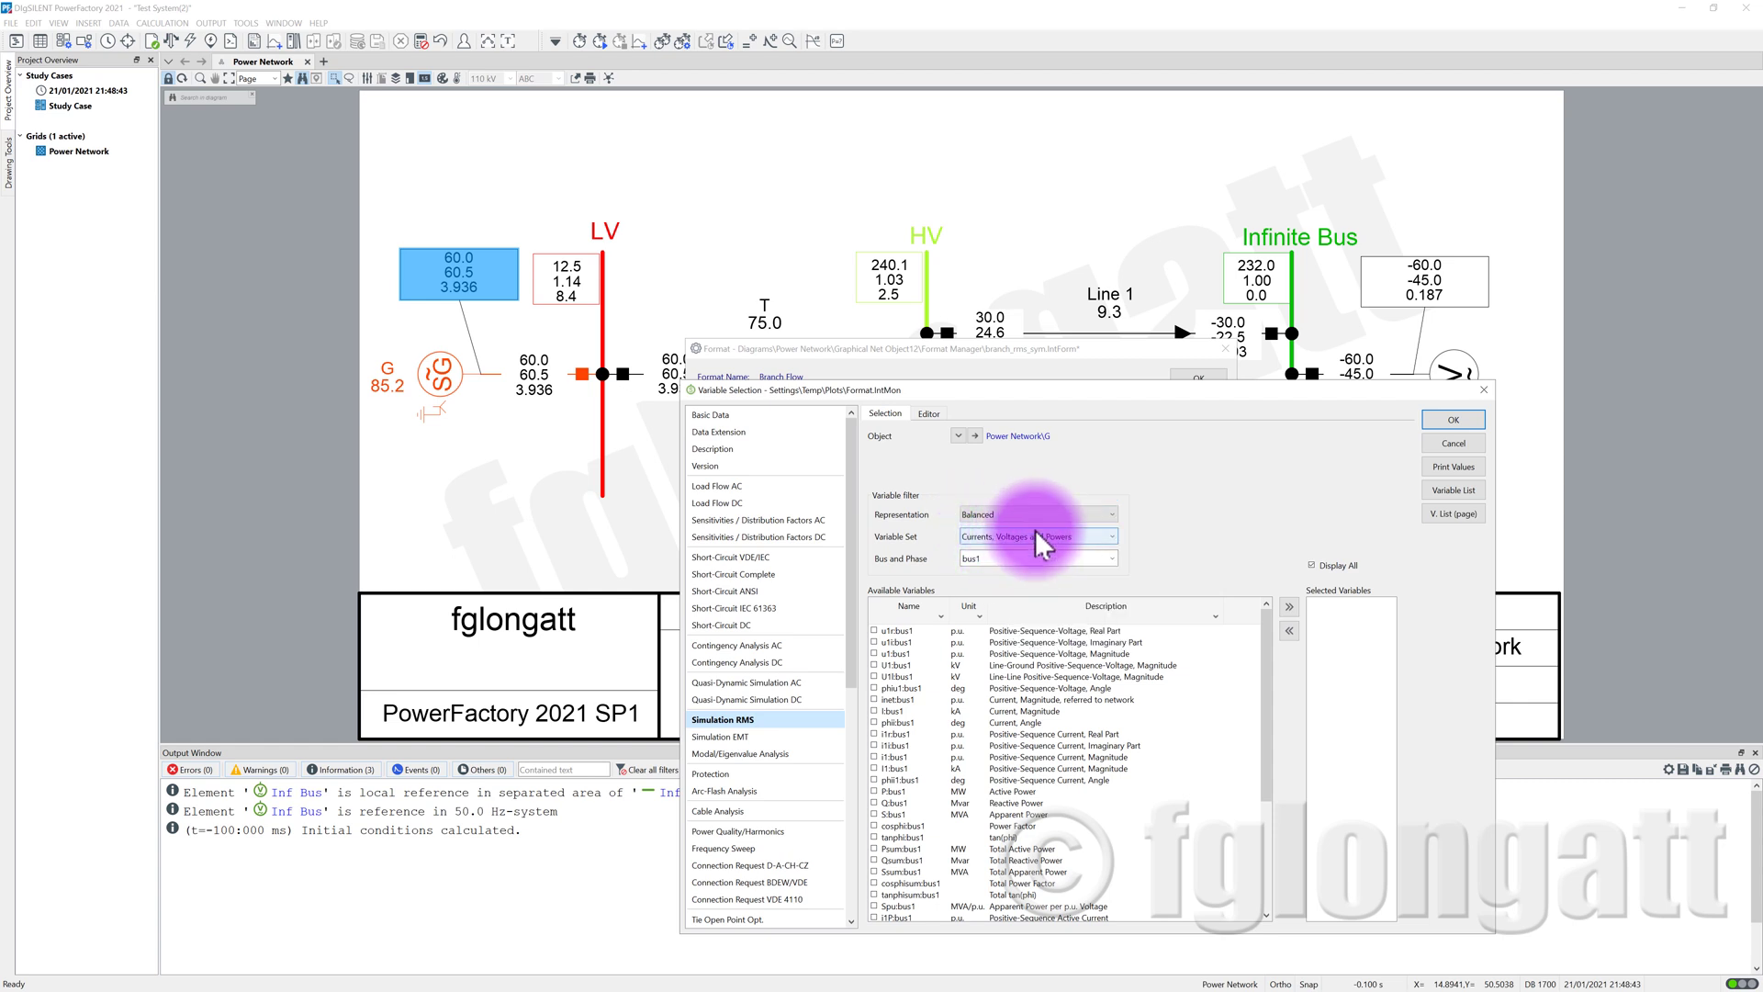
click(1034, 514)
click(1034, 515)
click(1032, 536)
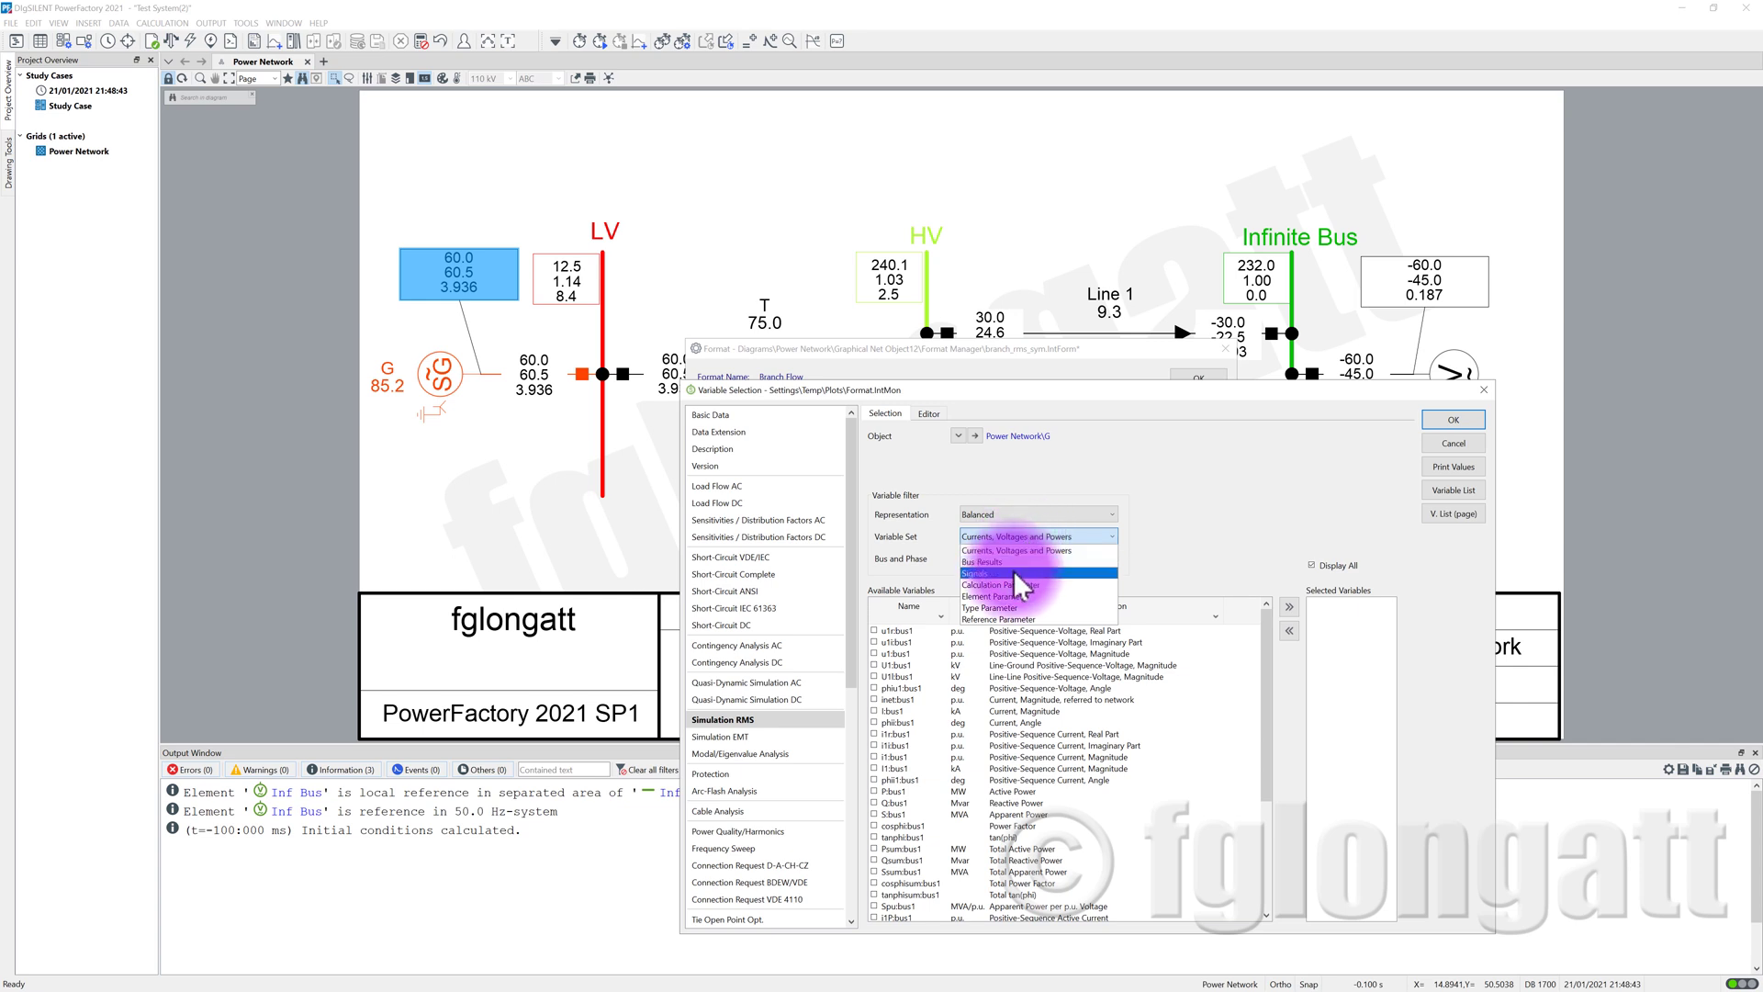
click(1012, 571)
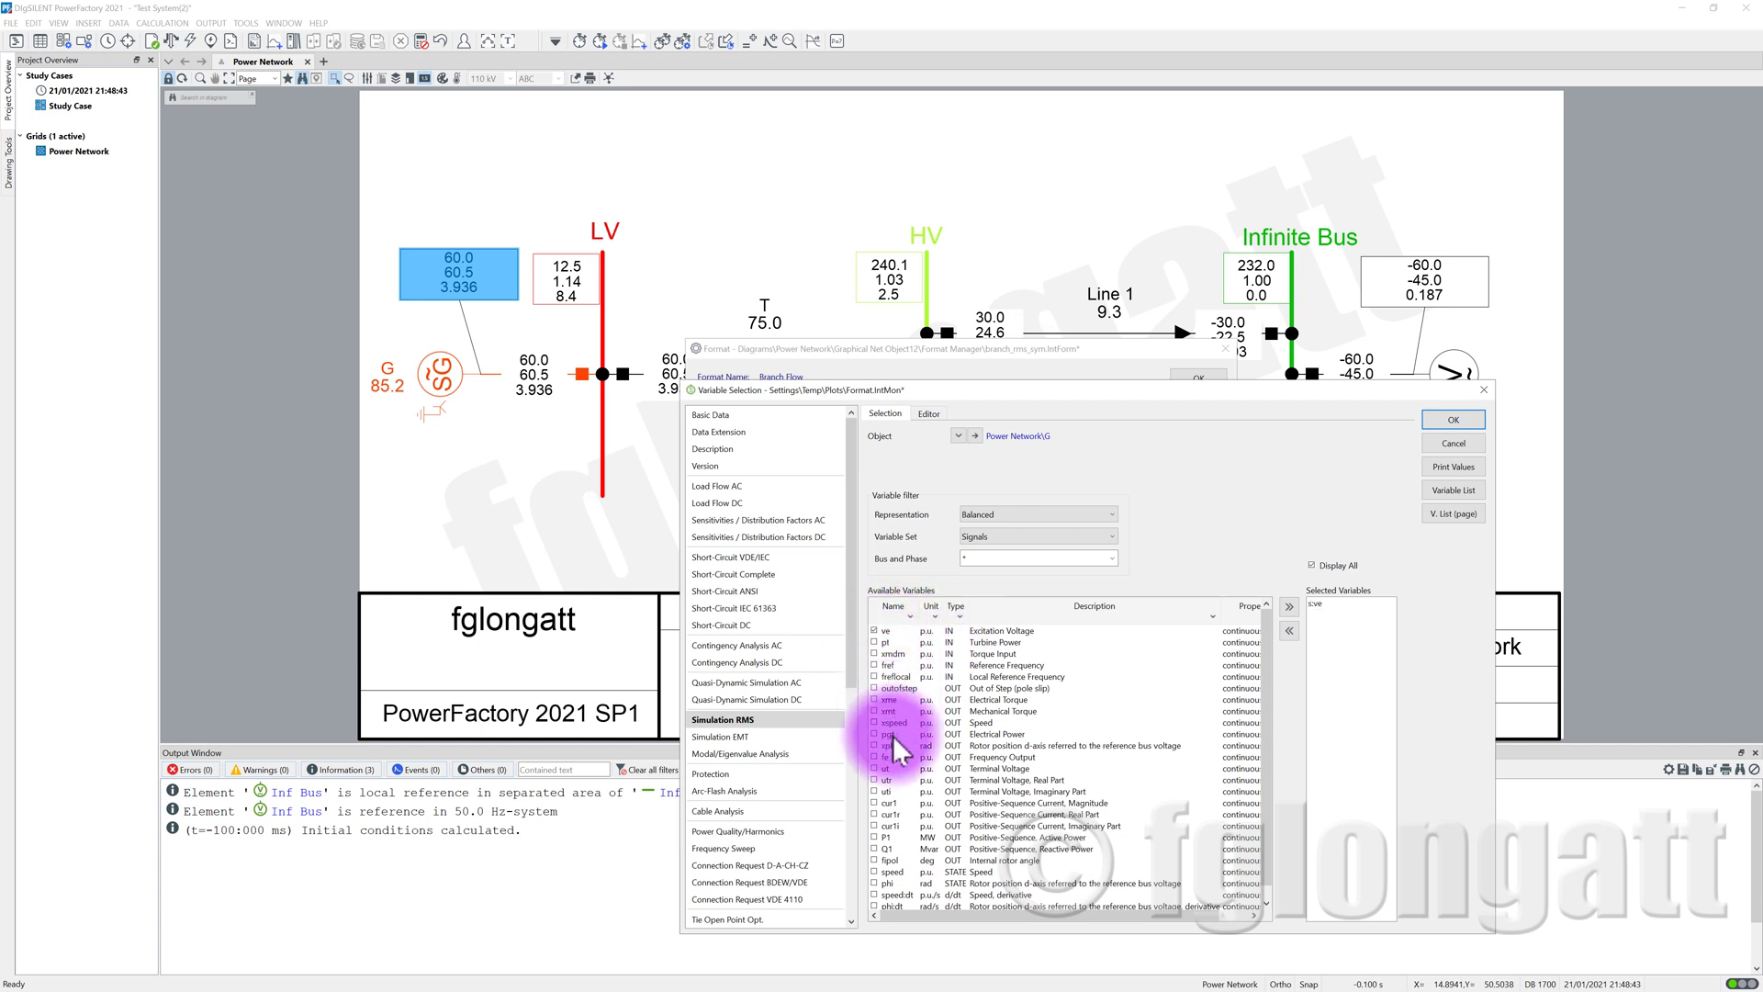
Add the excitation voltage ve, turbine power pt, speed and rotor position phi signals to generator G's result box
click(875, 643)
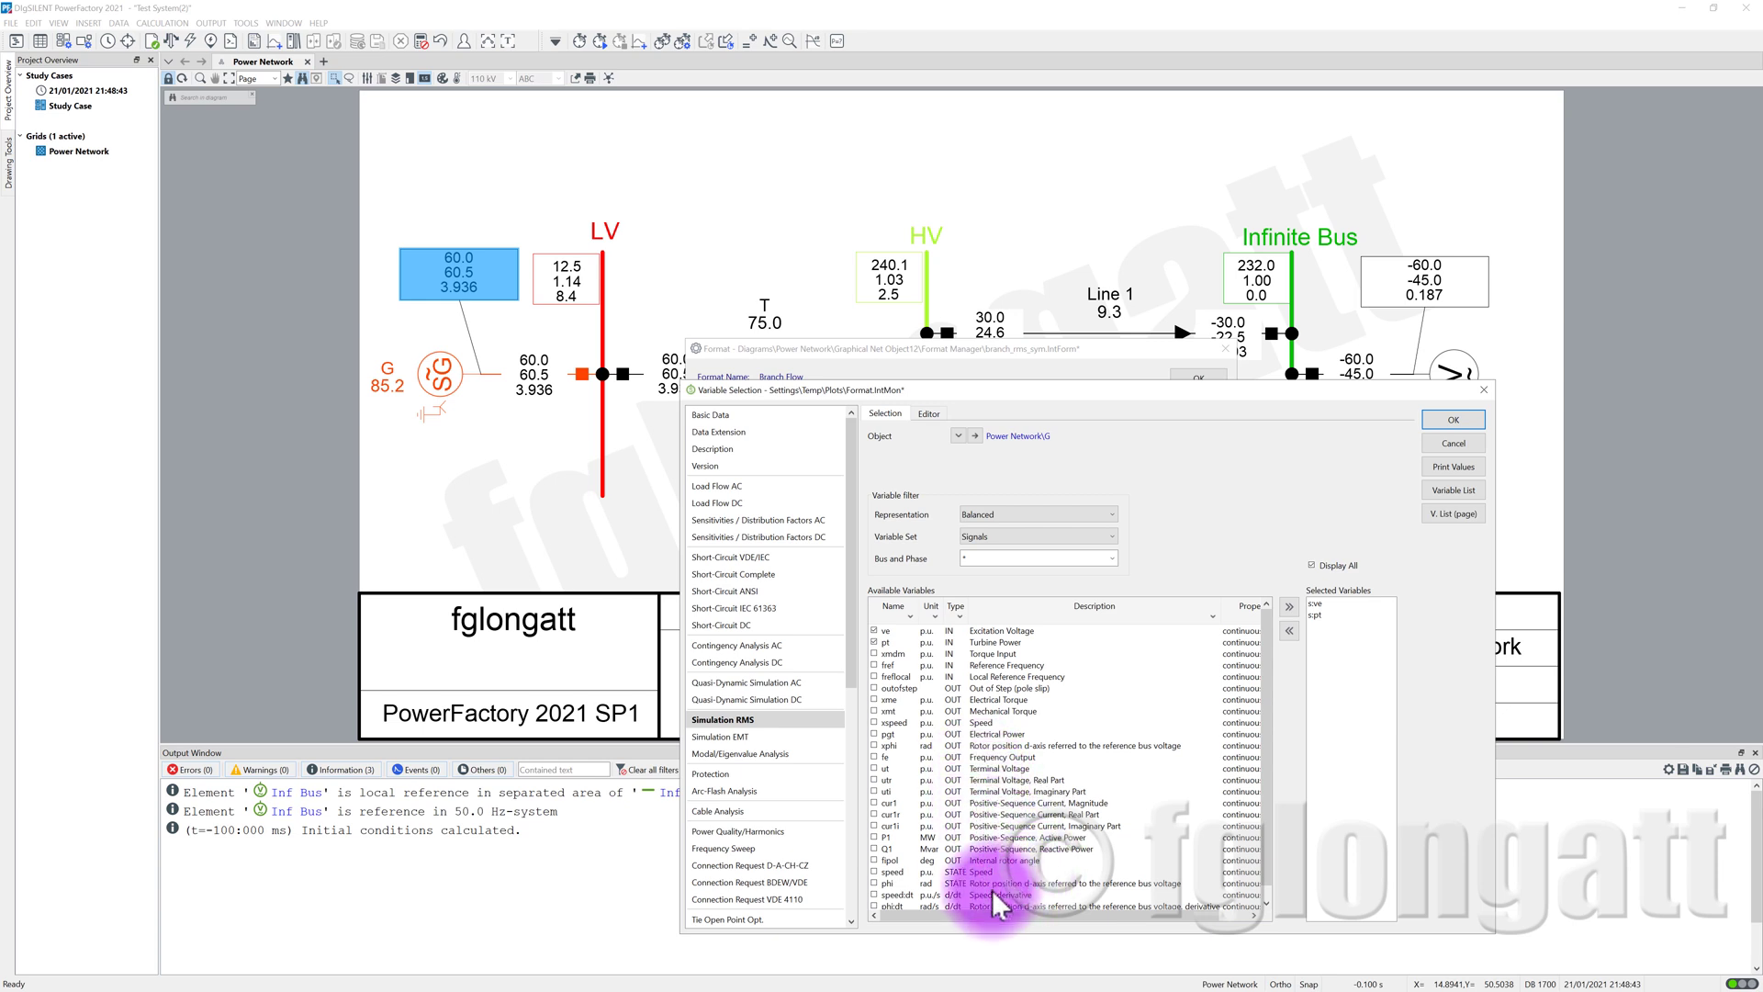
click(874, 872)
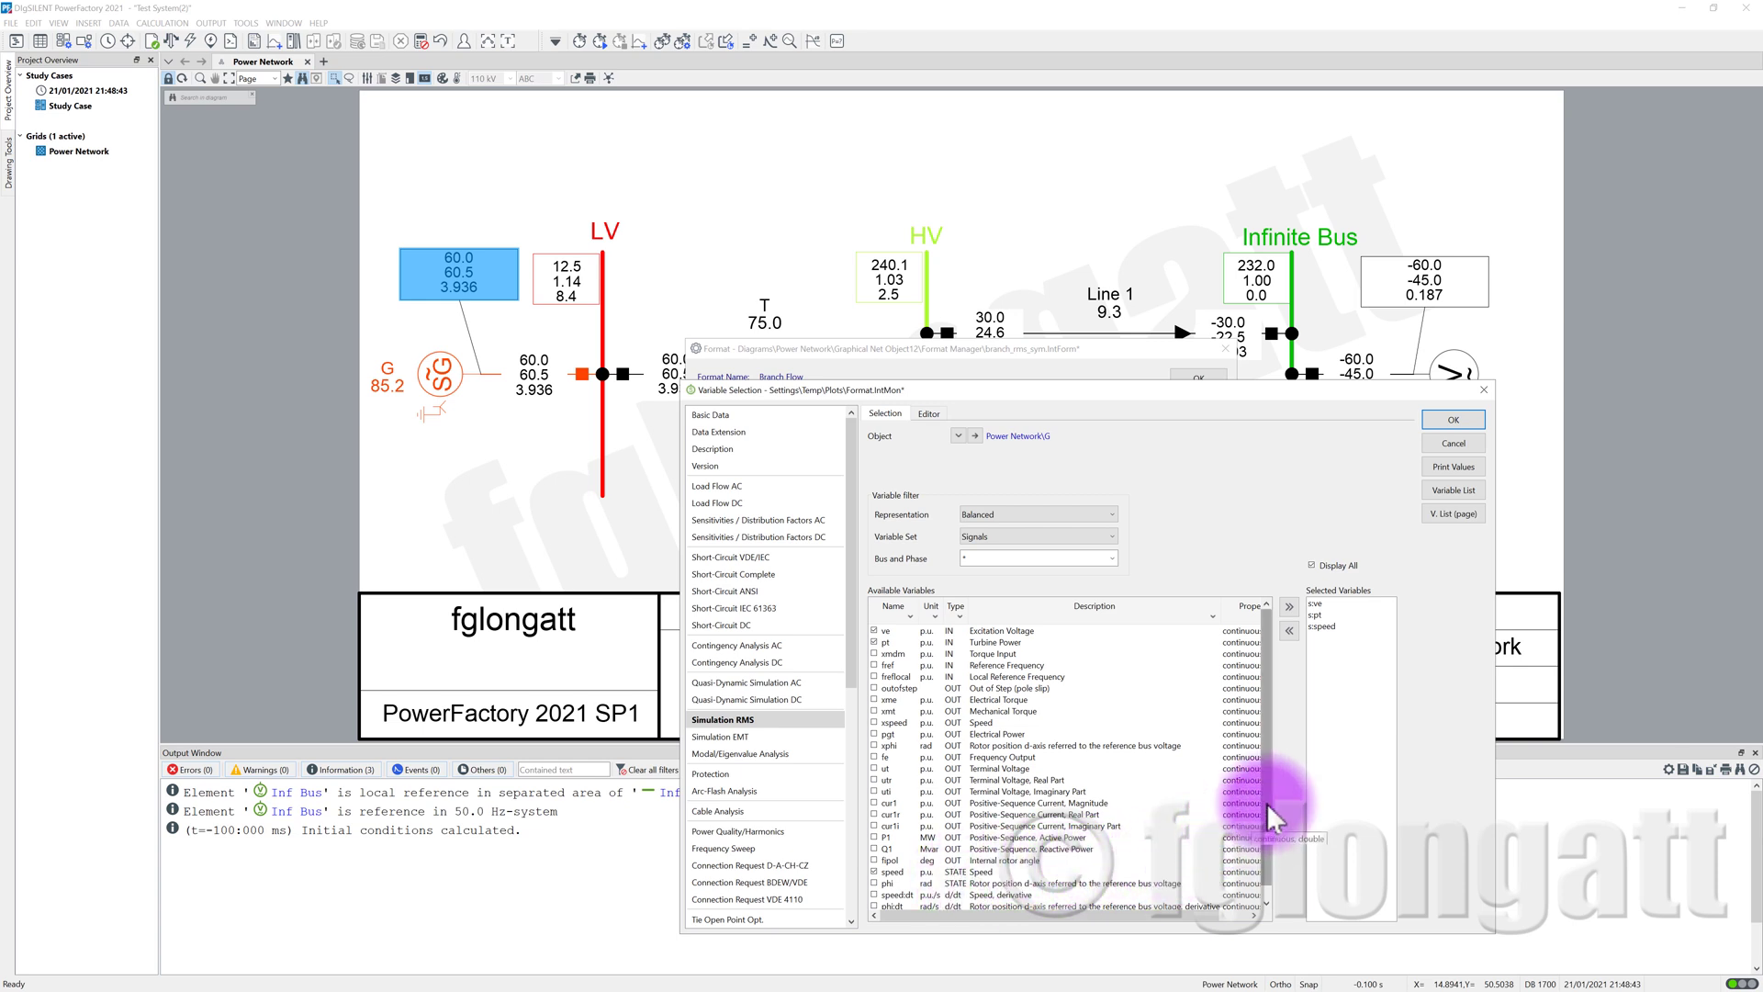
scroll(1265, 803, down, 1)
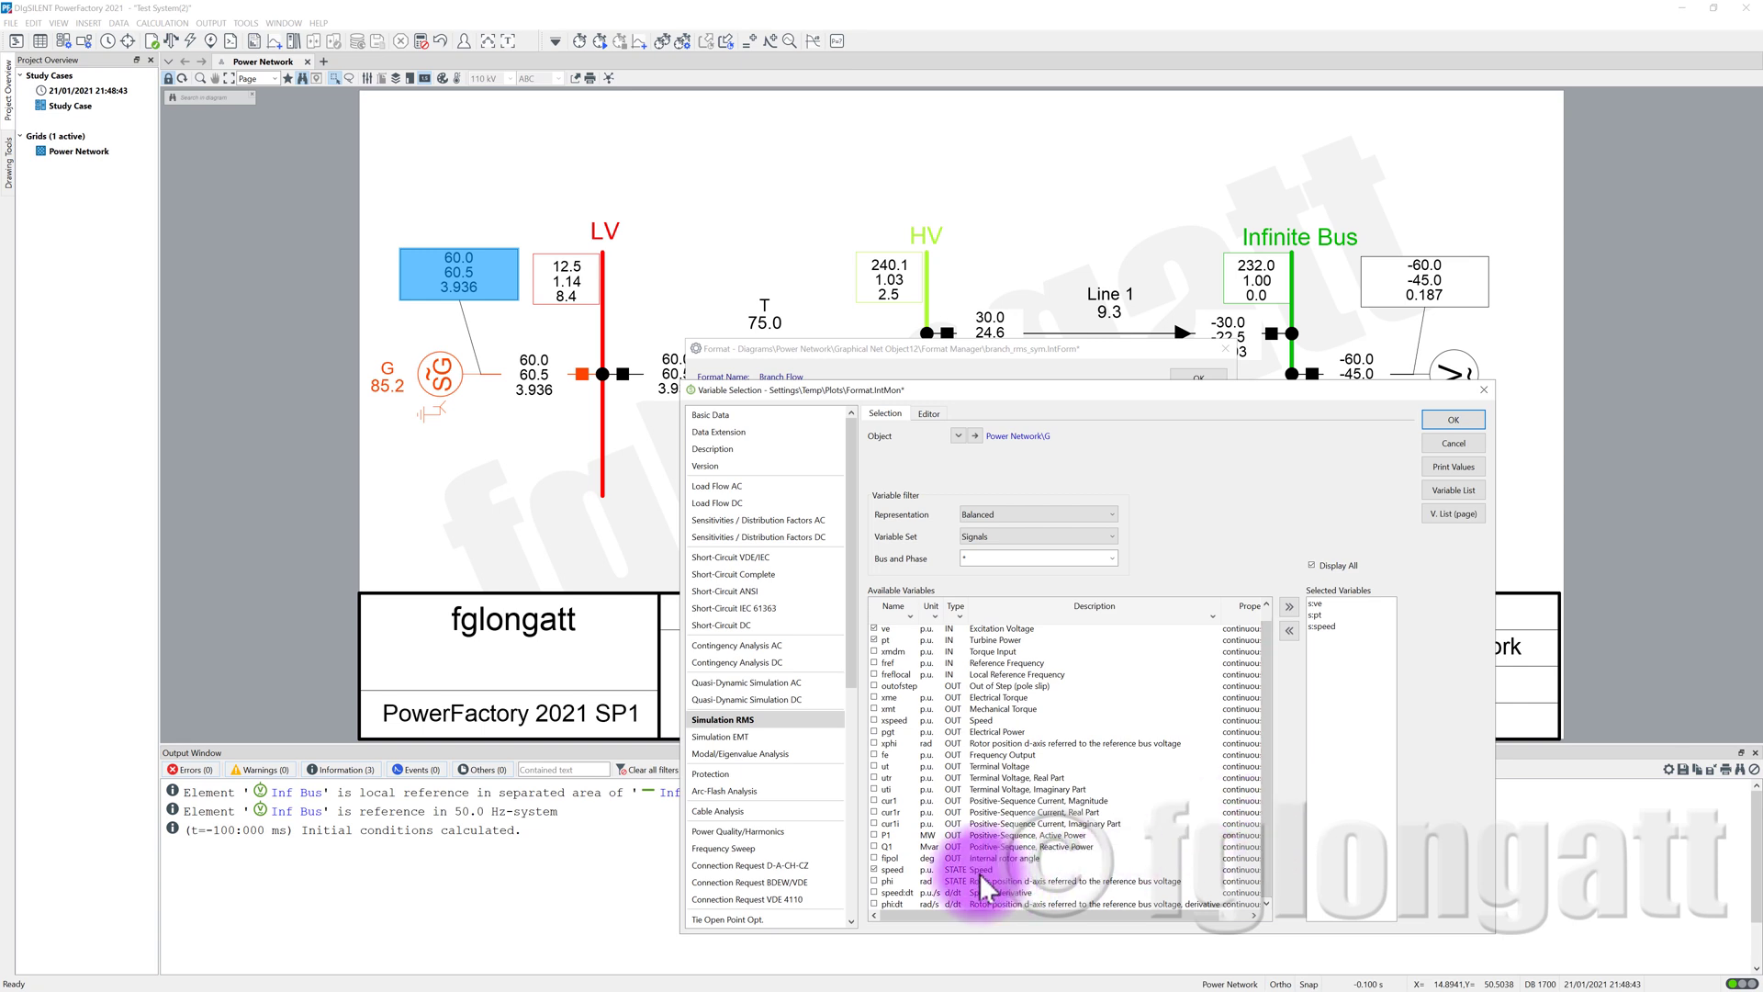
click(875, 881)
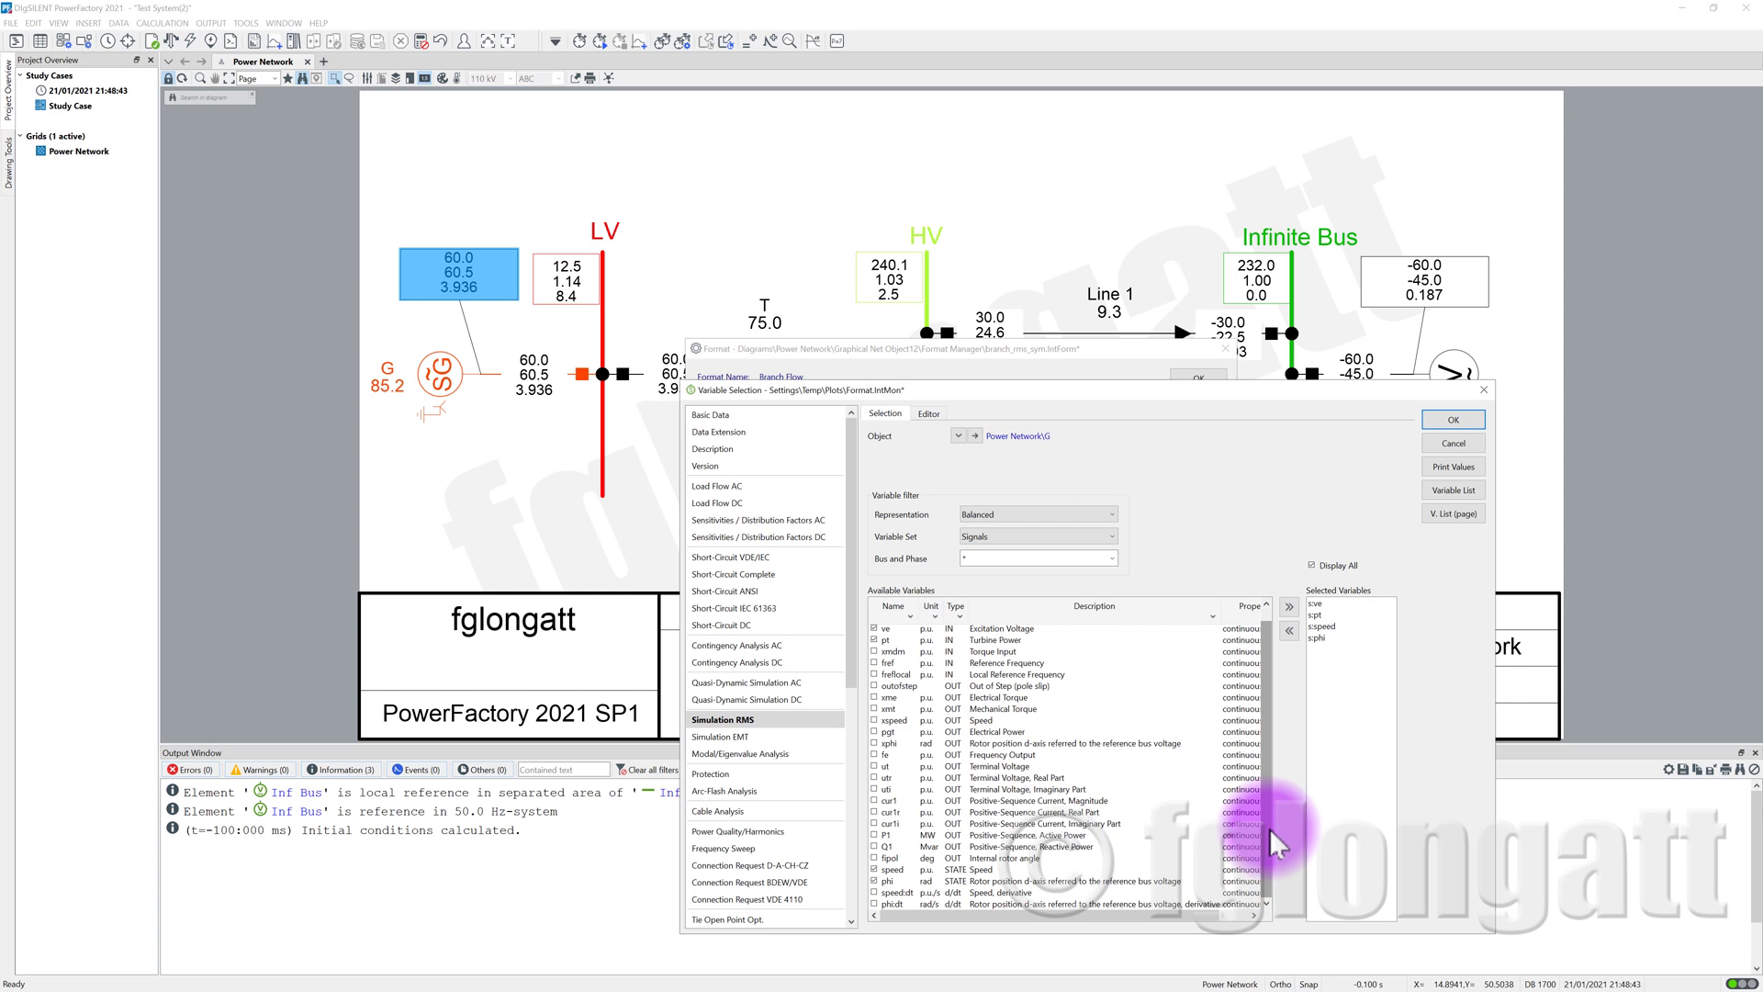
click(1453, 420)
click(1200, 377)
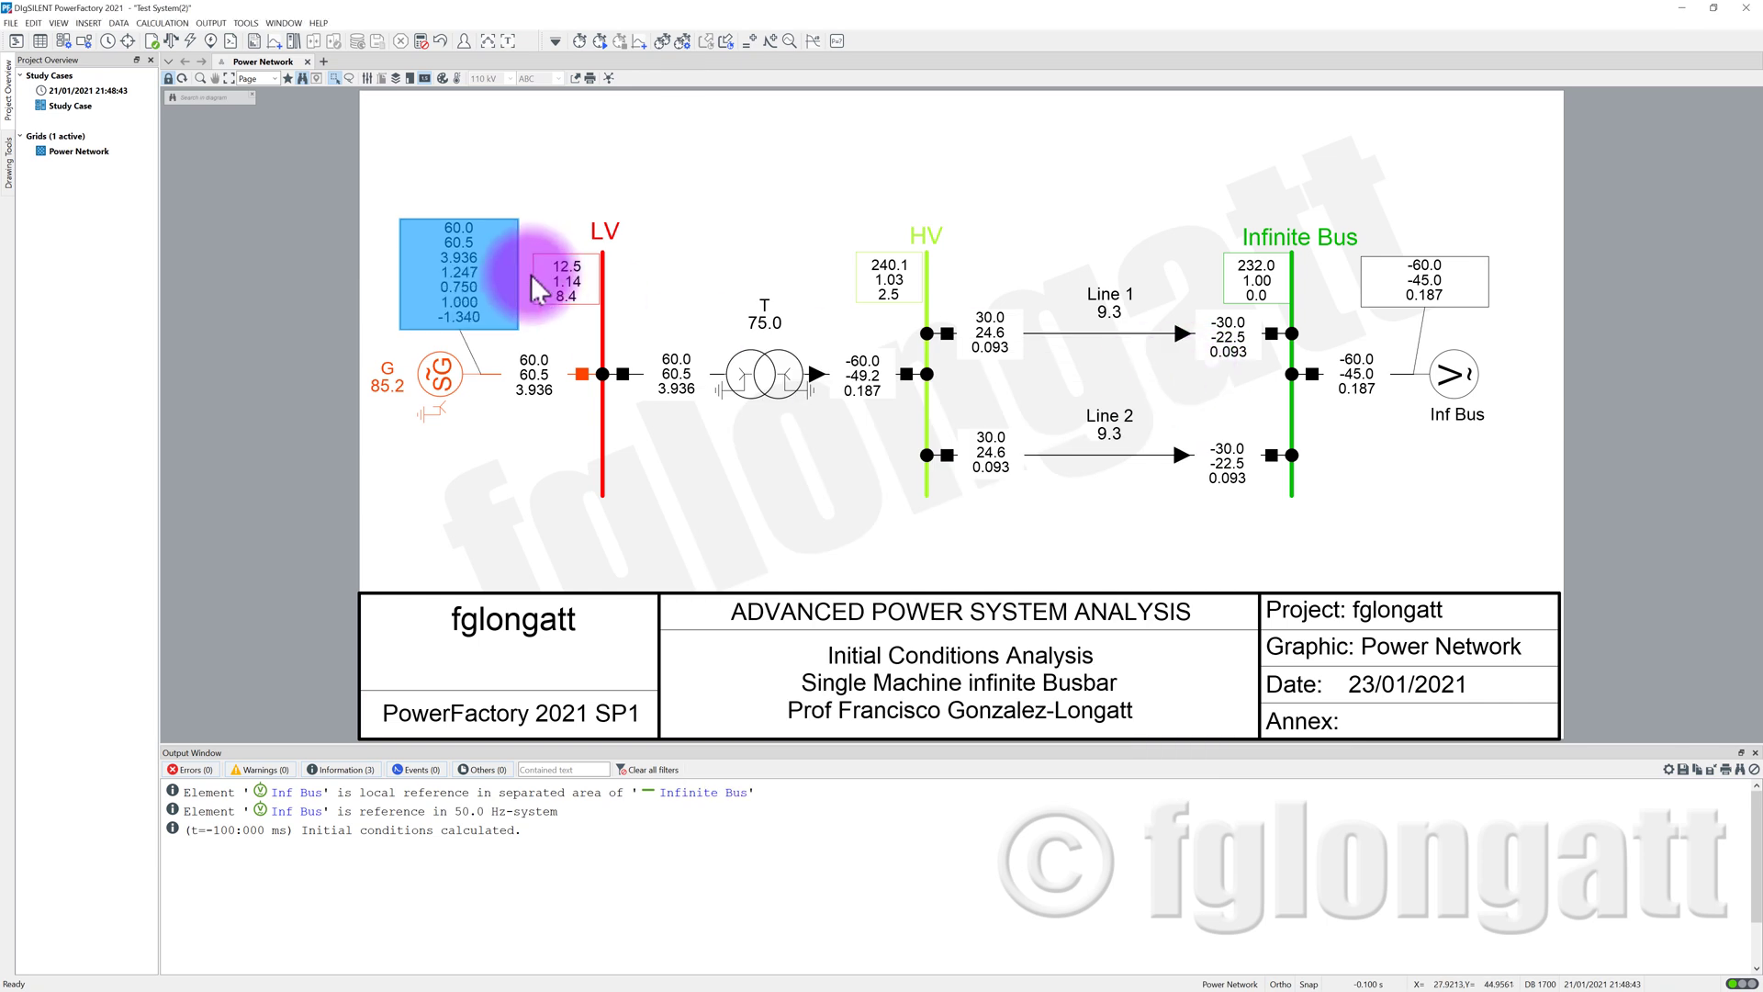
Reopen the format of generator G's result box and enable the name display for Active Power
right_click(507, 283)
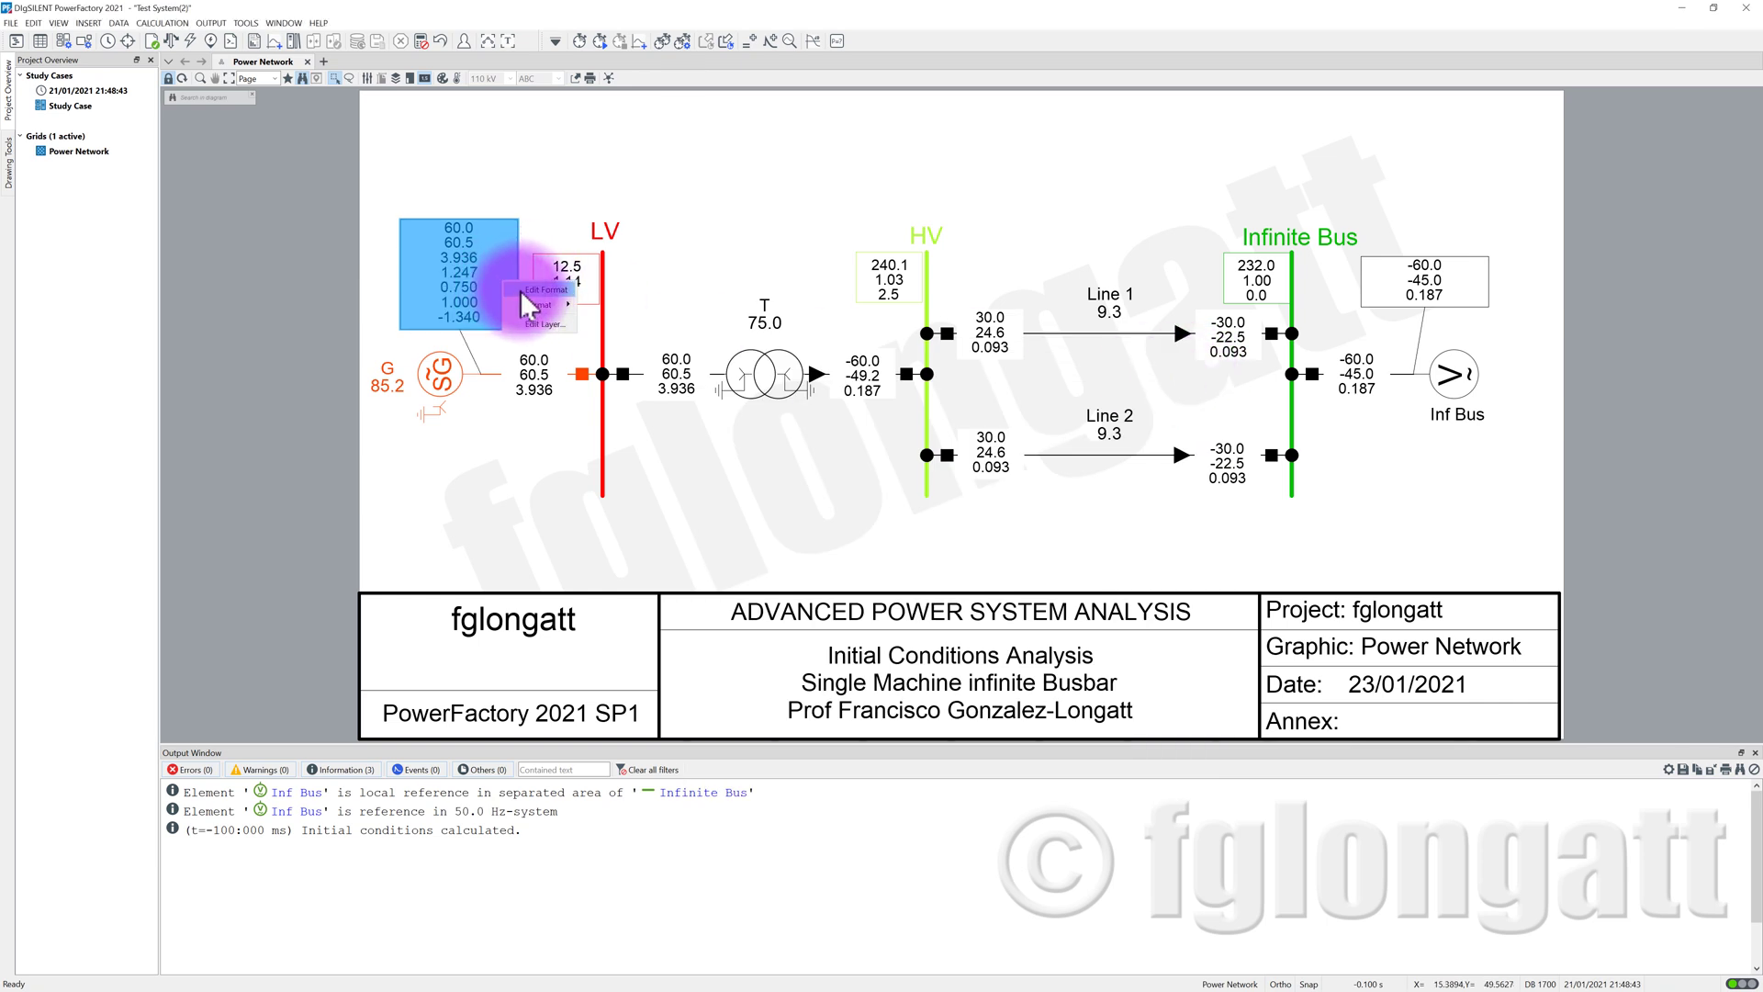
click(523, 290)
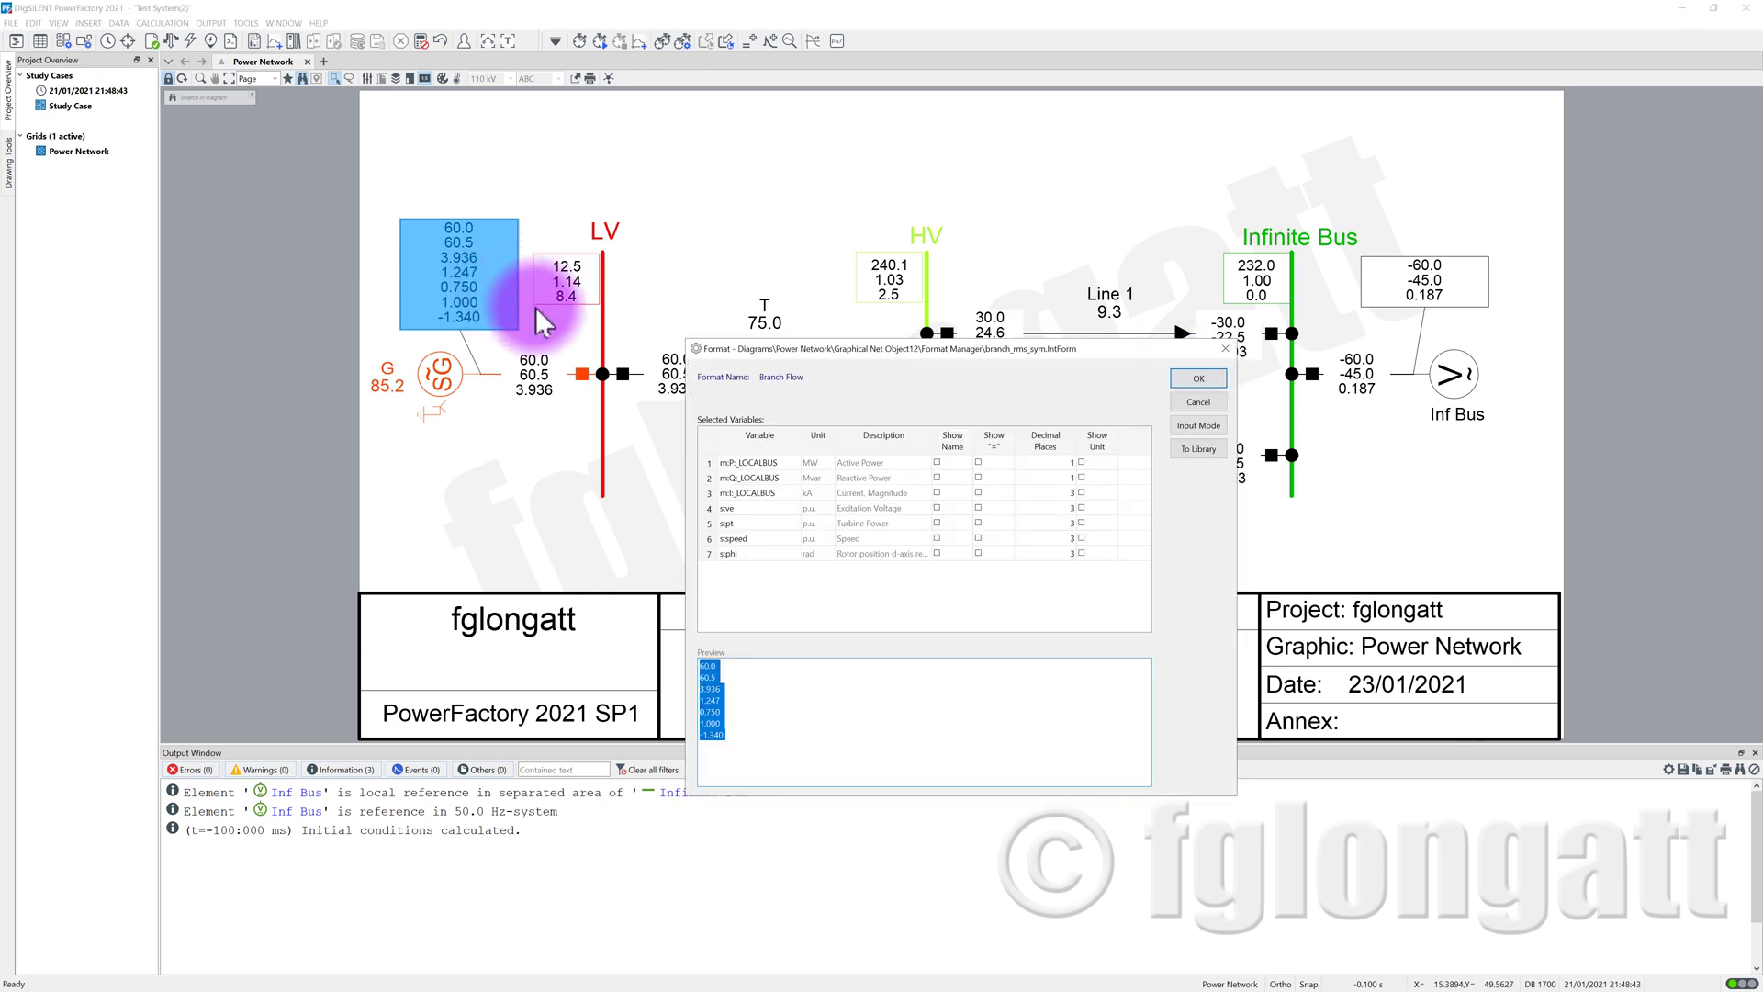
right_click(950, 464)
click(968, 477)
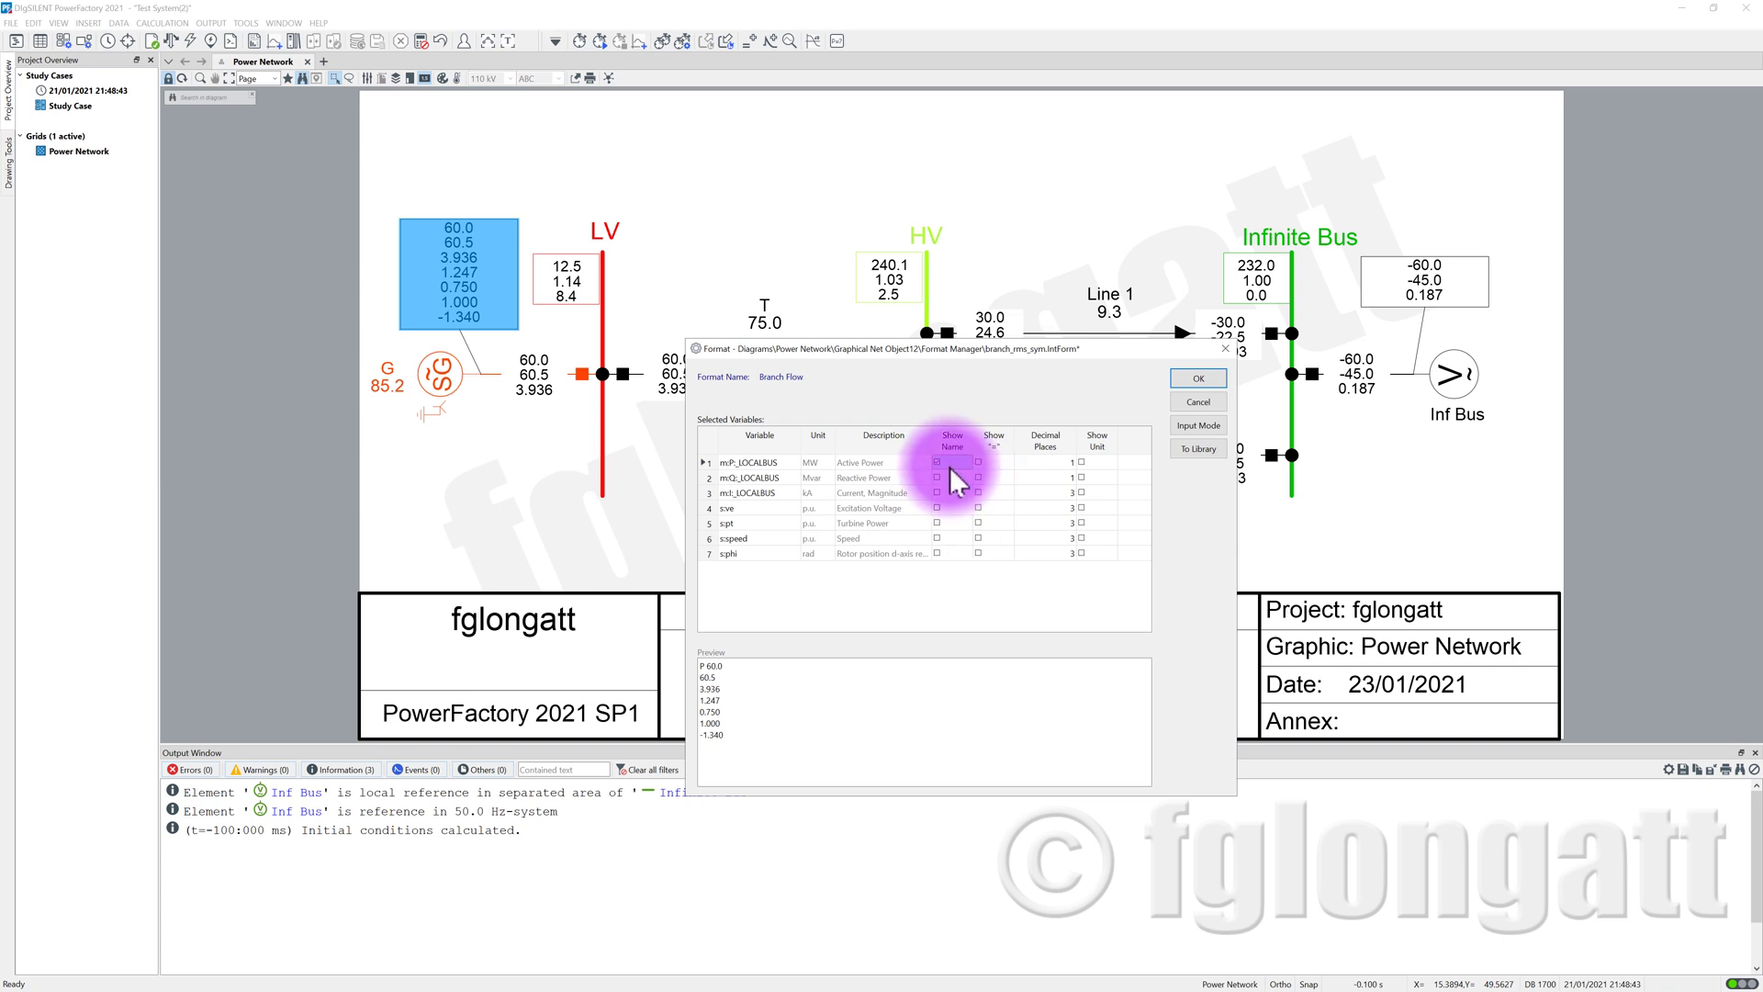
Try to copy Active Power's enabled name setting to the name, equals sign and unit options of all variables
right_click(957, 553)
click(979, 540)
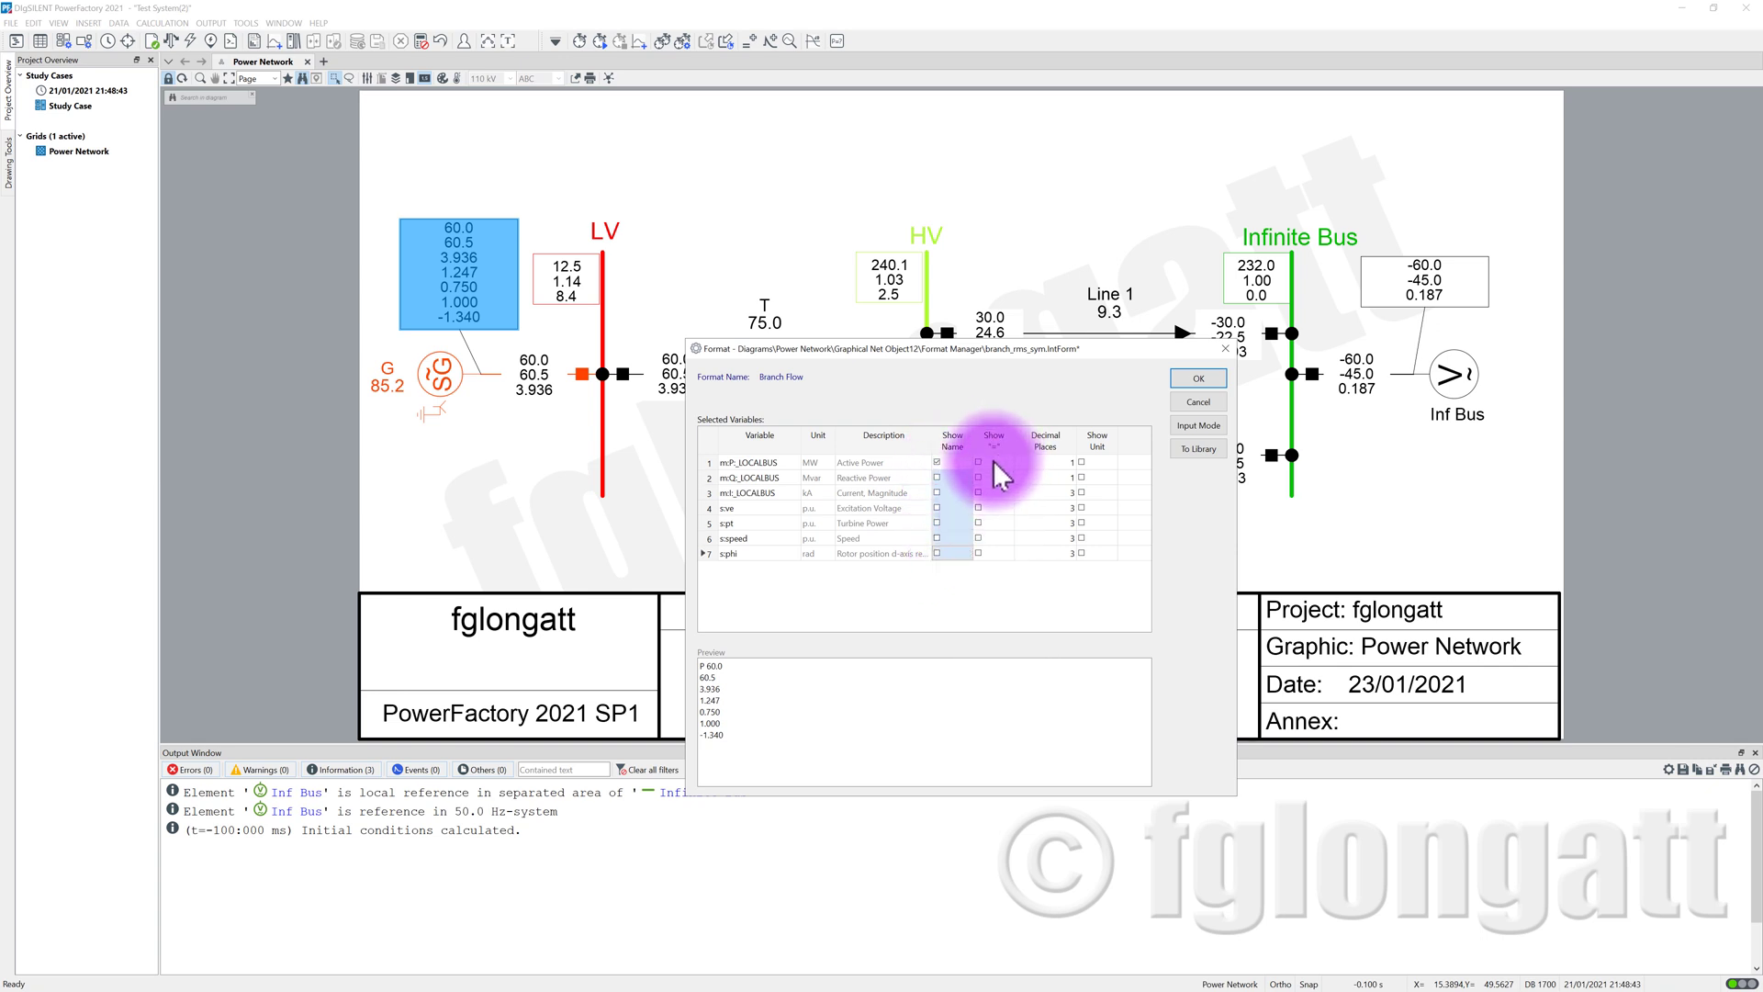
click(991, 461)
right_click(991, 544)
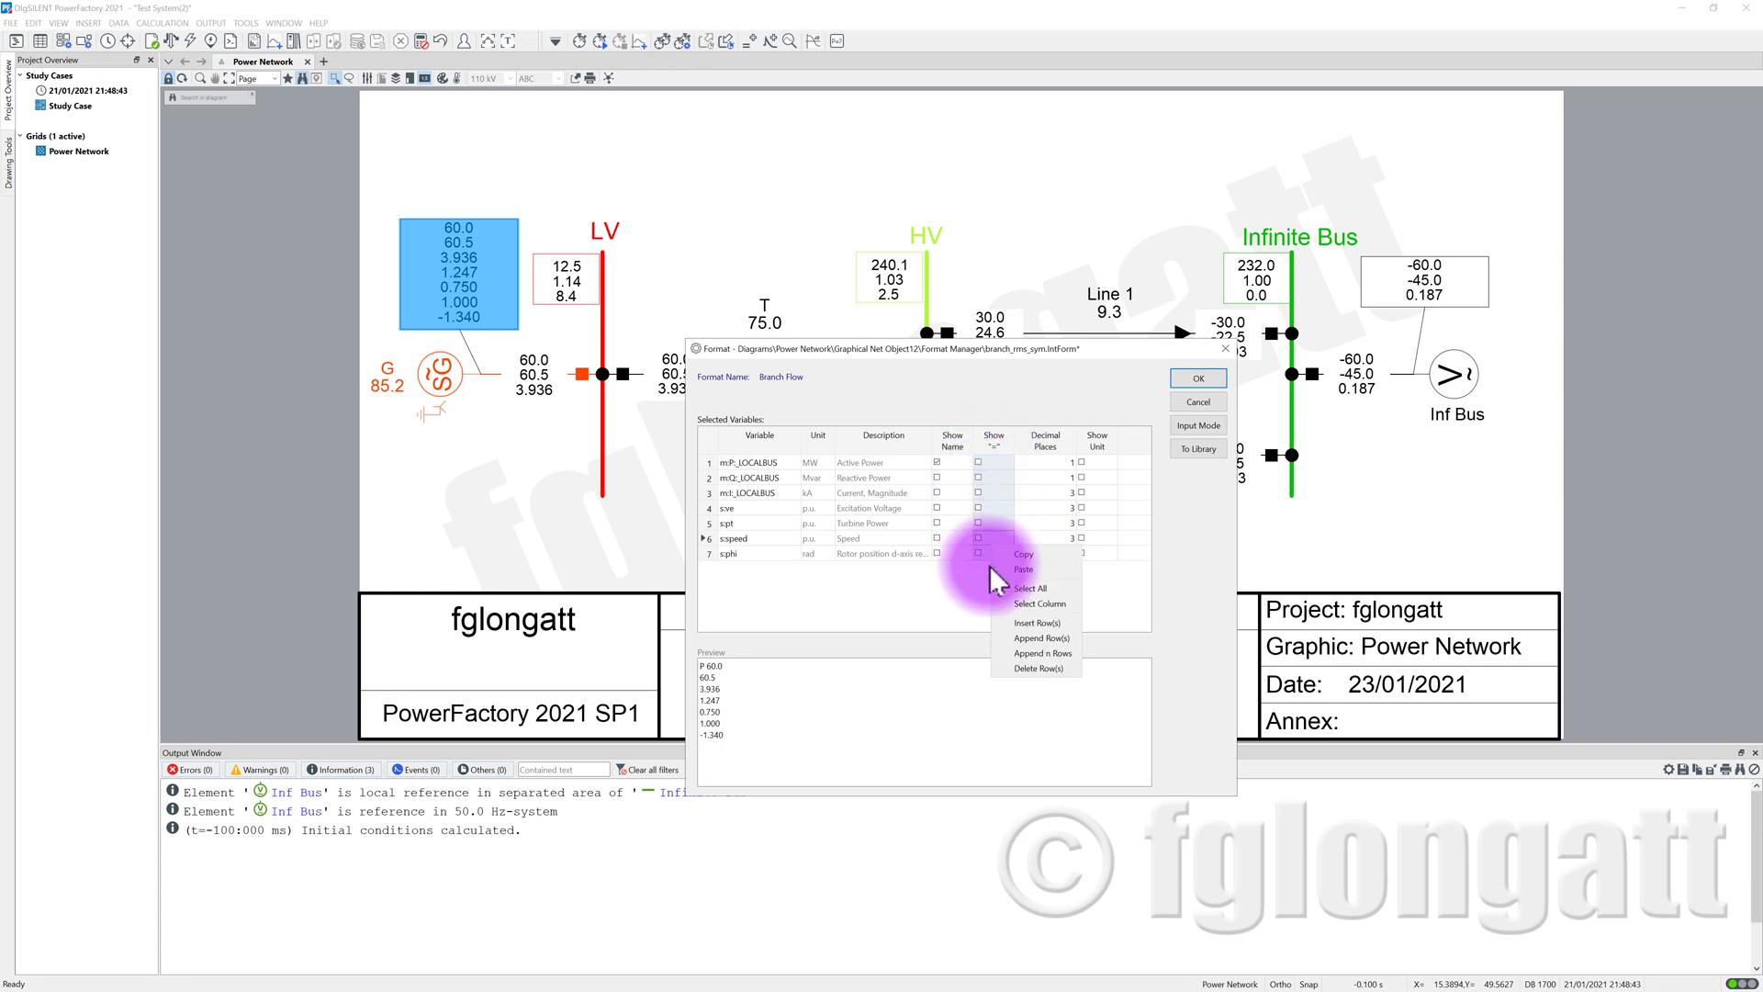
click(1021, 553)
drag(1075, 463, 1084, 551)
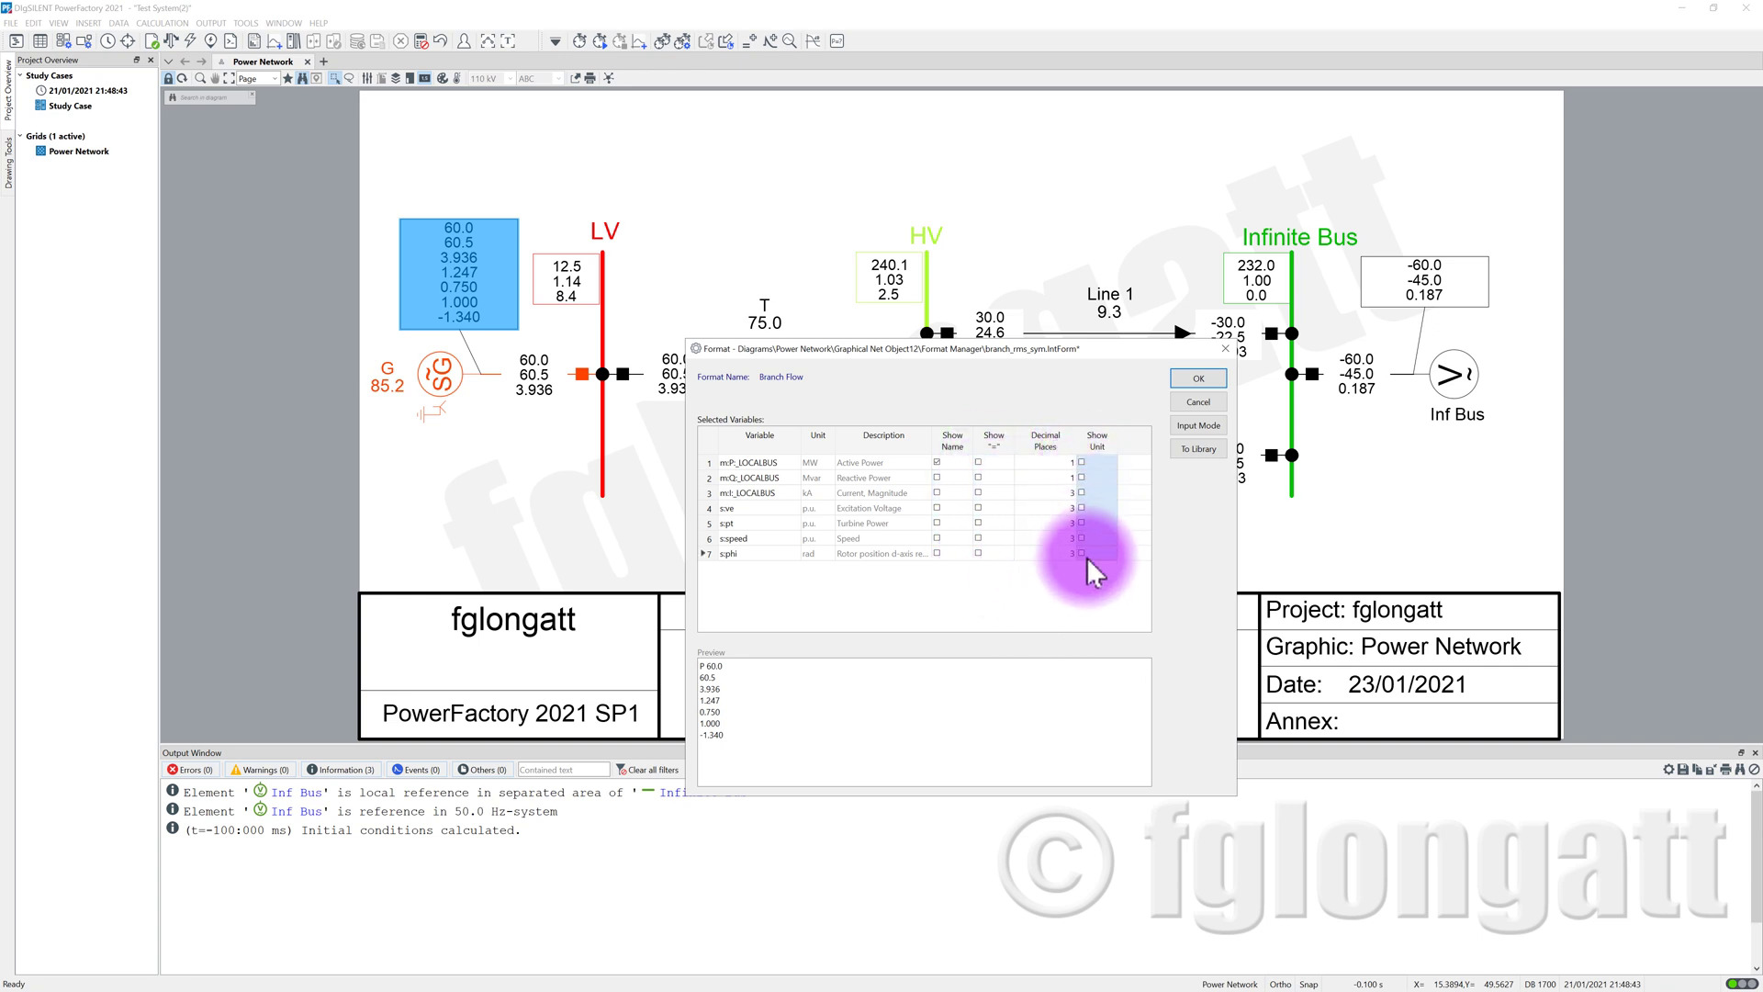
right_click(1095, 543)
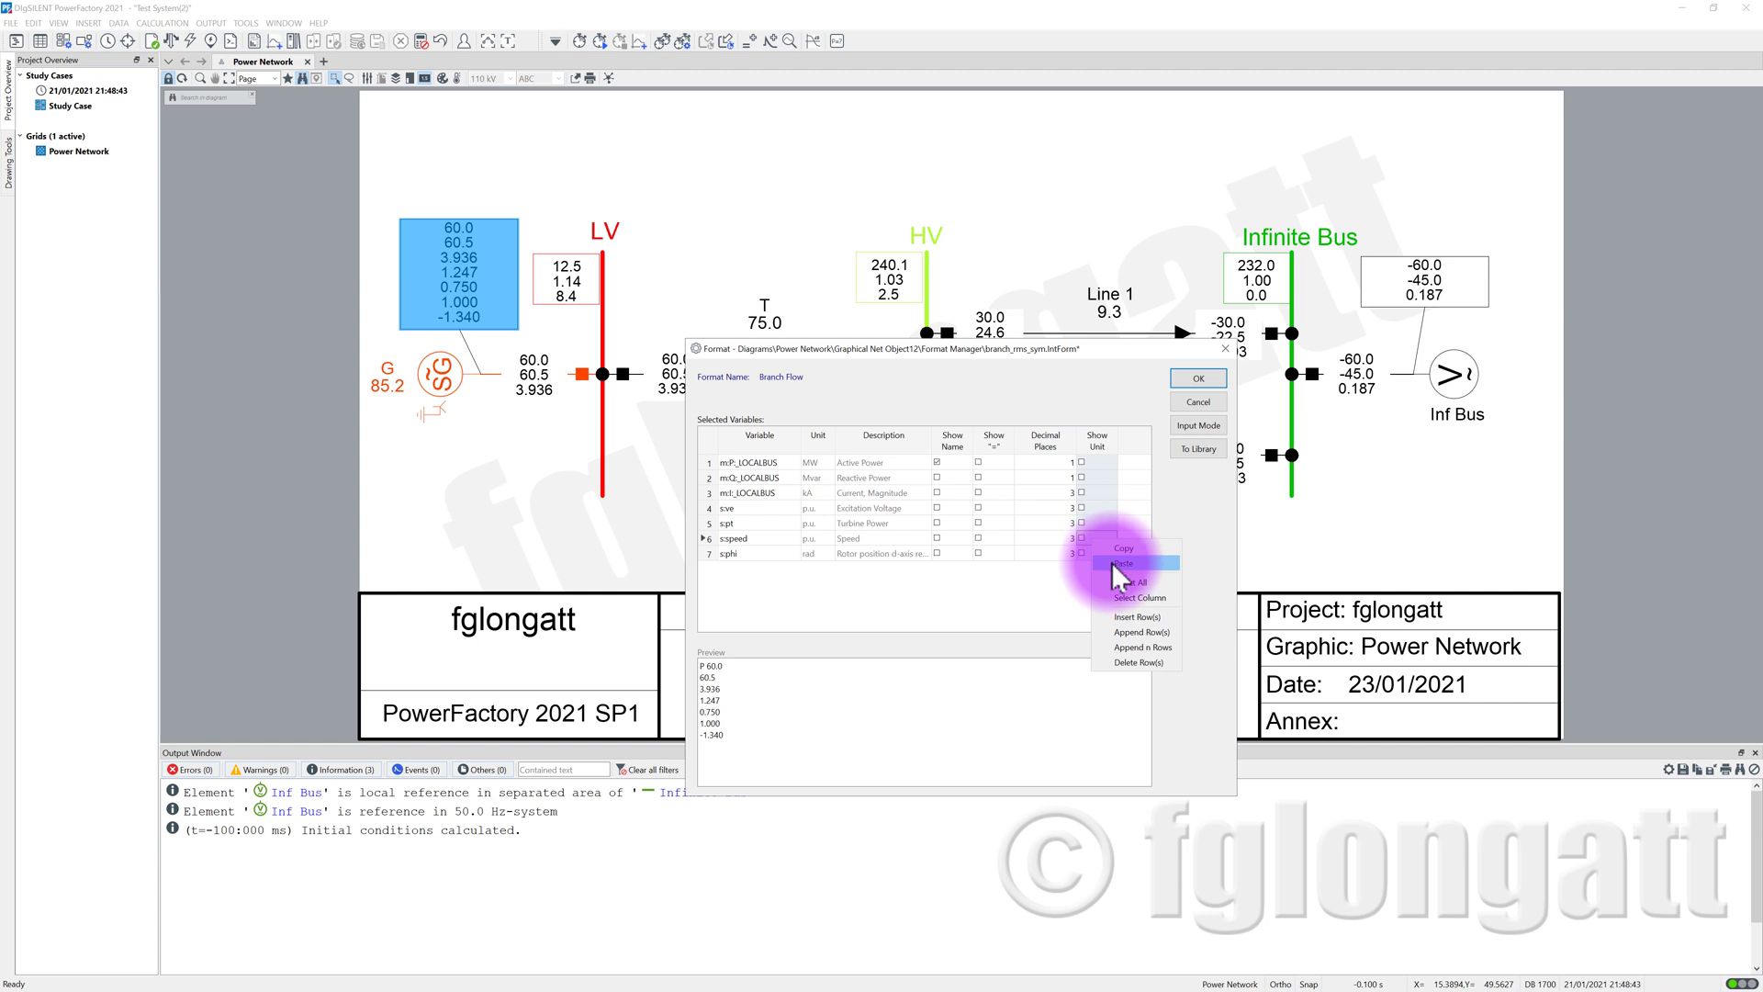
click(1122, 563)
Enable the equals sign for Active Power and copy its name display setting to all the other variables
click(979, 462)
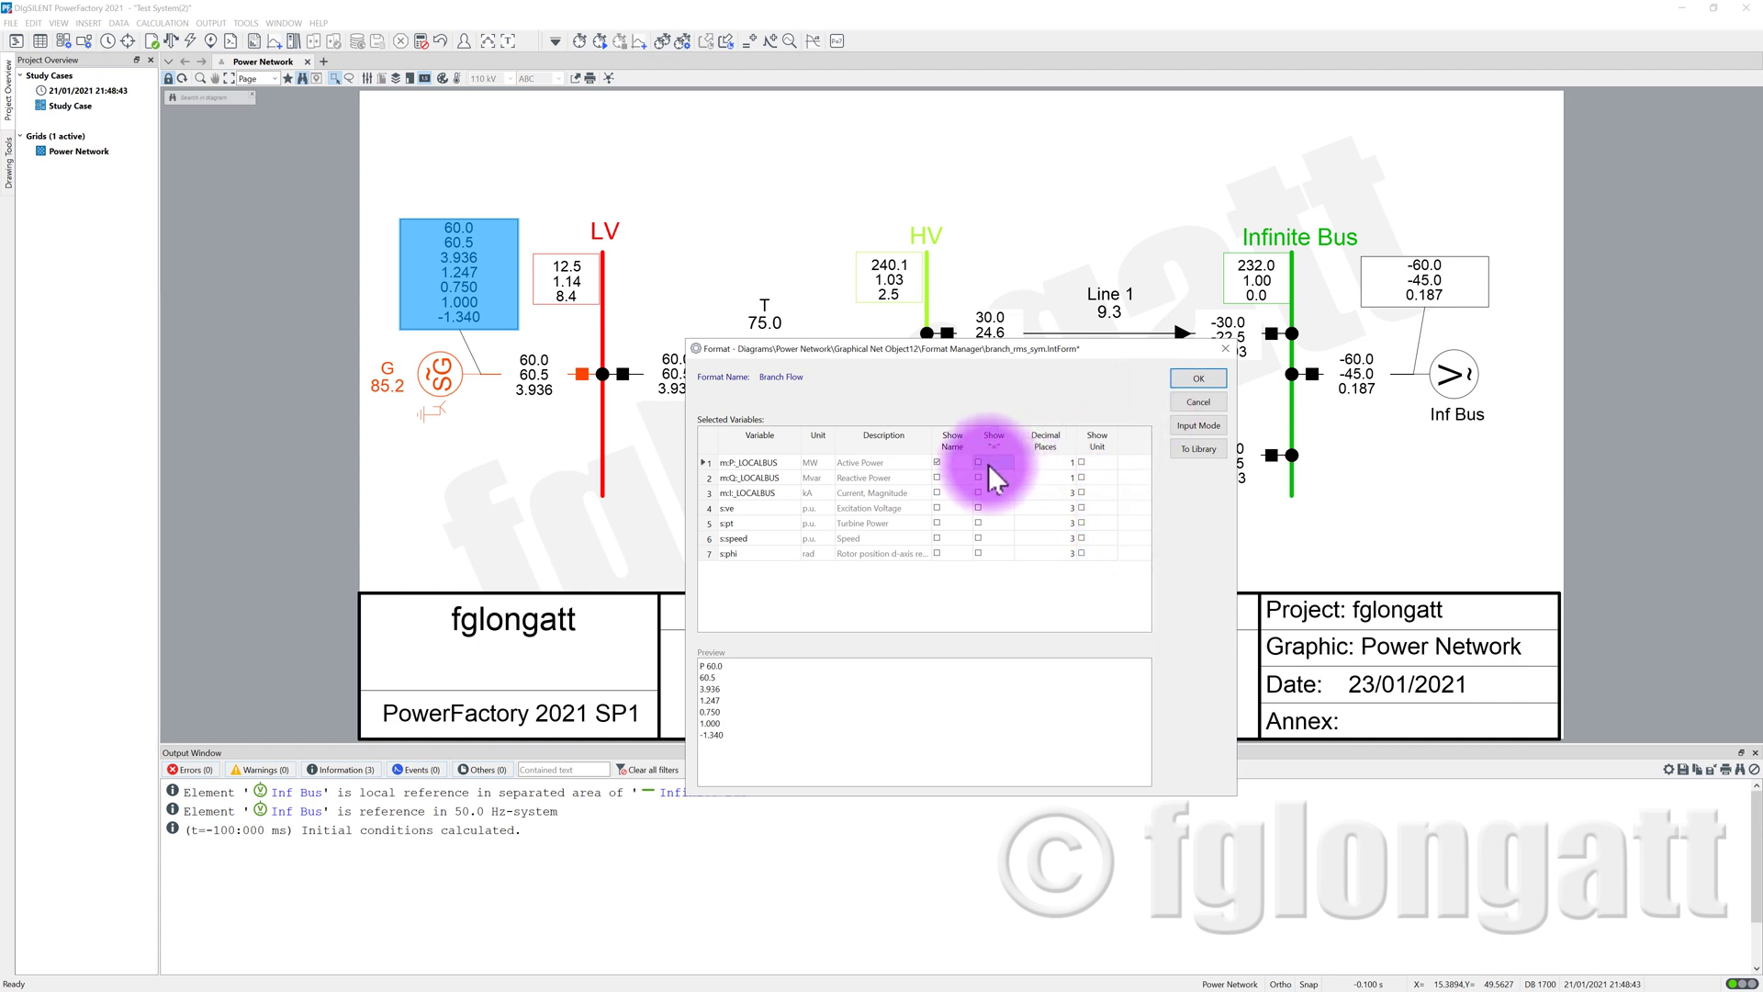
right_click(944, 459)
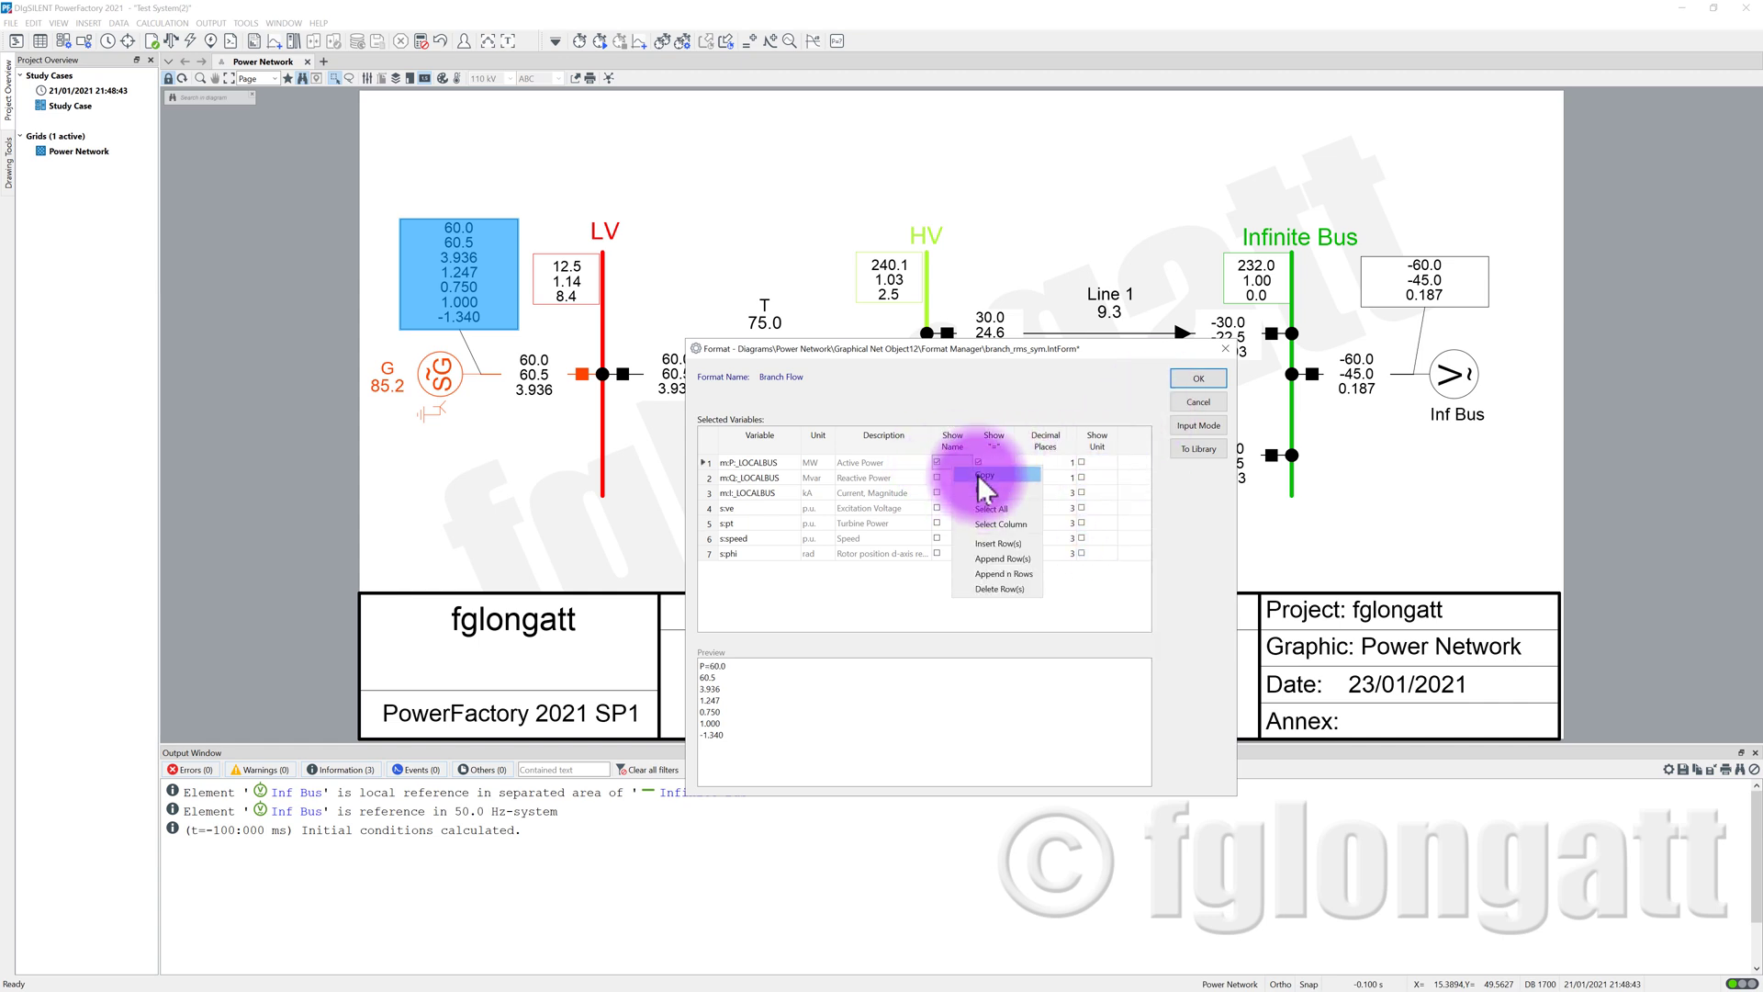
click(961, 476)
right_click(959, 548)
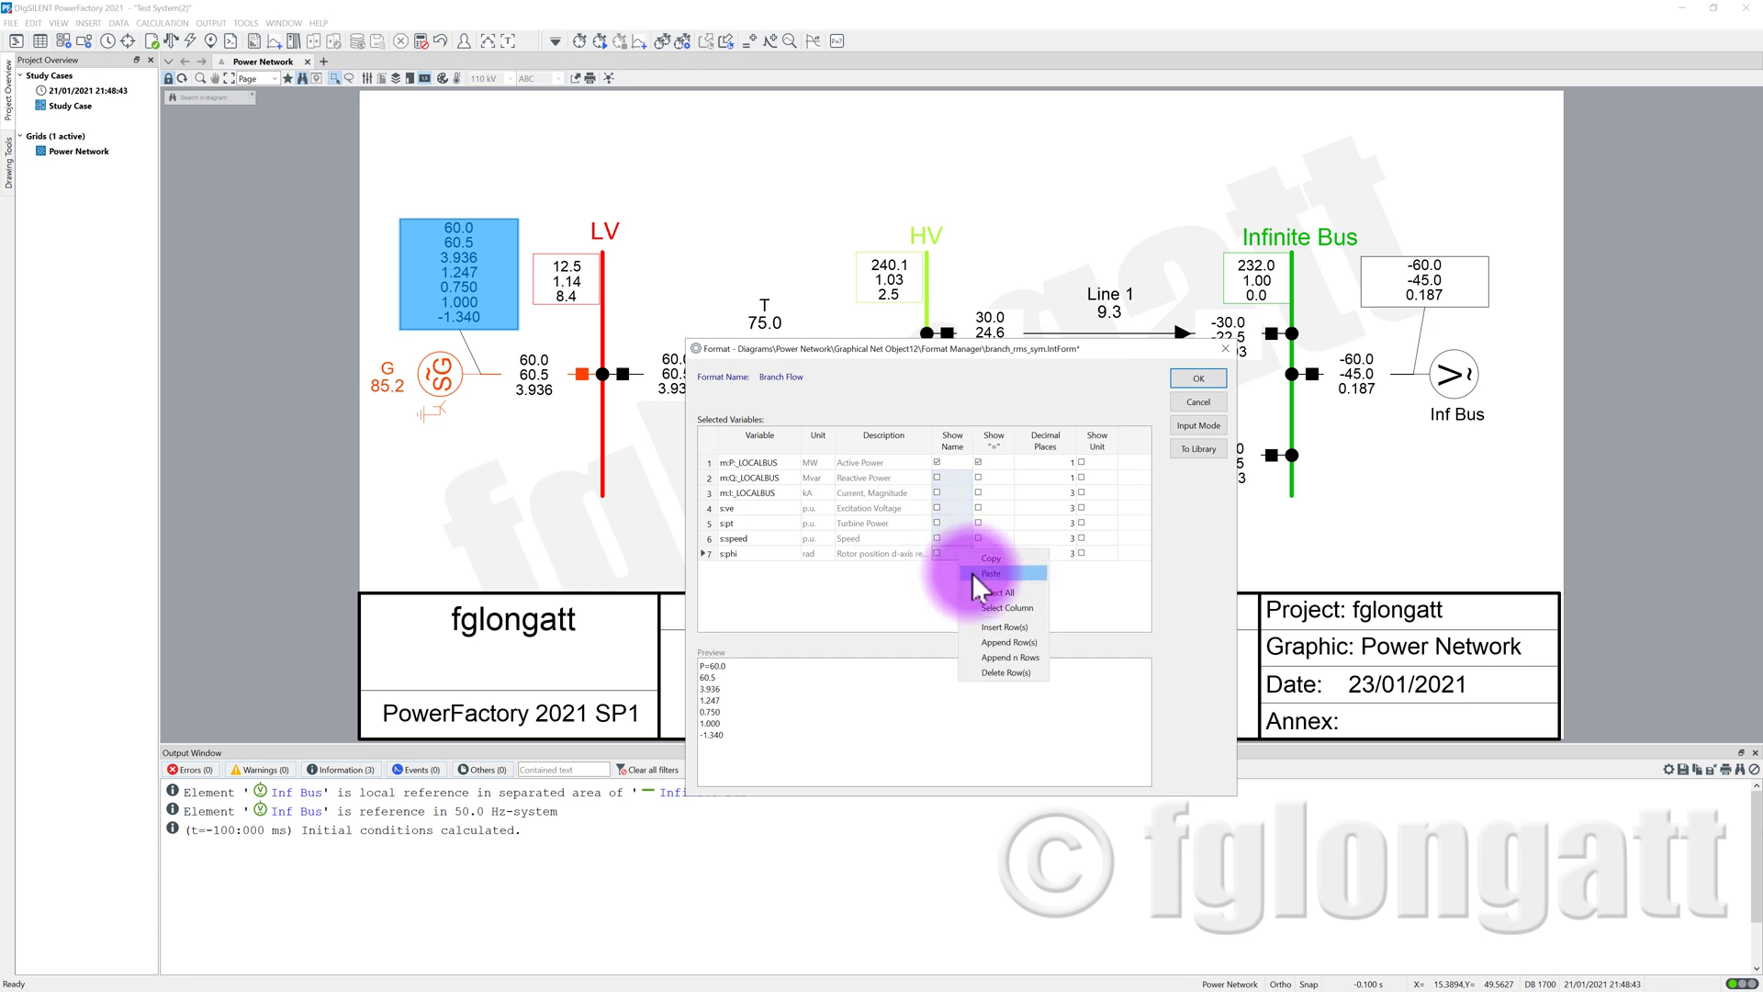
click(972, 572)
Enable the equals sign and unit display for all seven variables and apply the format
drag(1007, 461, 1003, 550)
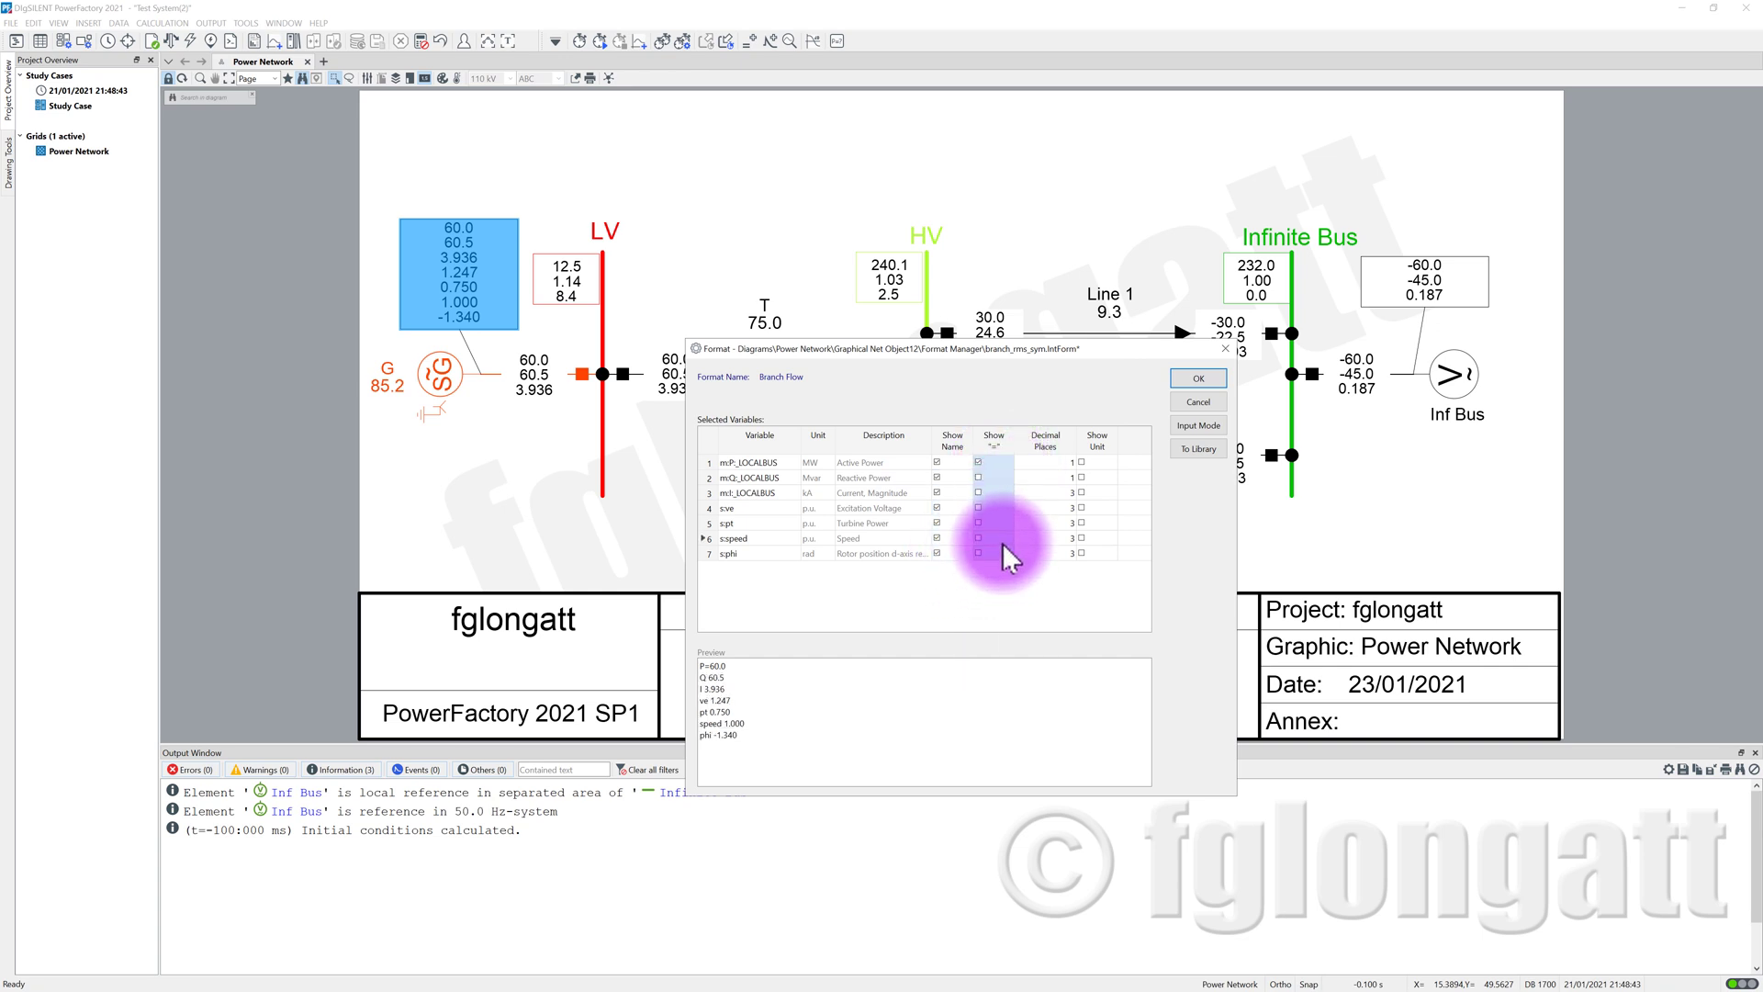
right_click(1001, 544)
click(1020, 565)
drag(1087, 467, 1083, 568)
right_click(1091, 544)
click(1119, 571)
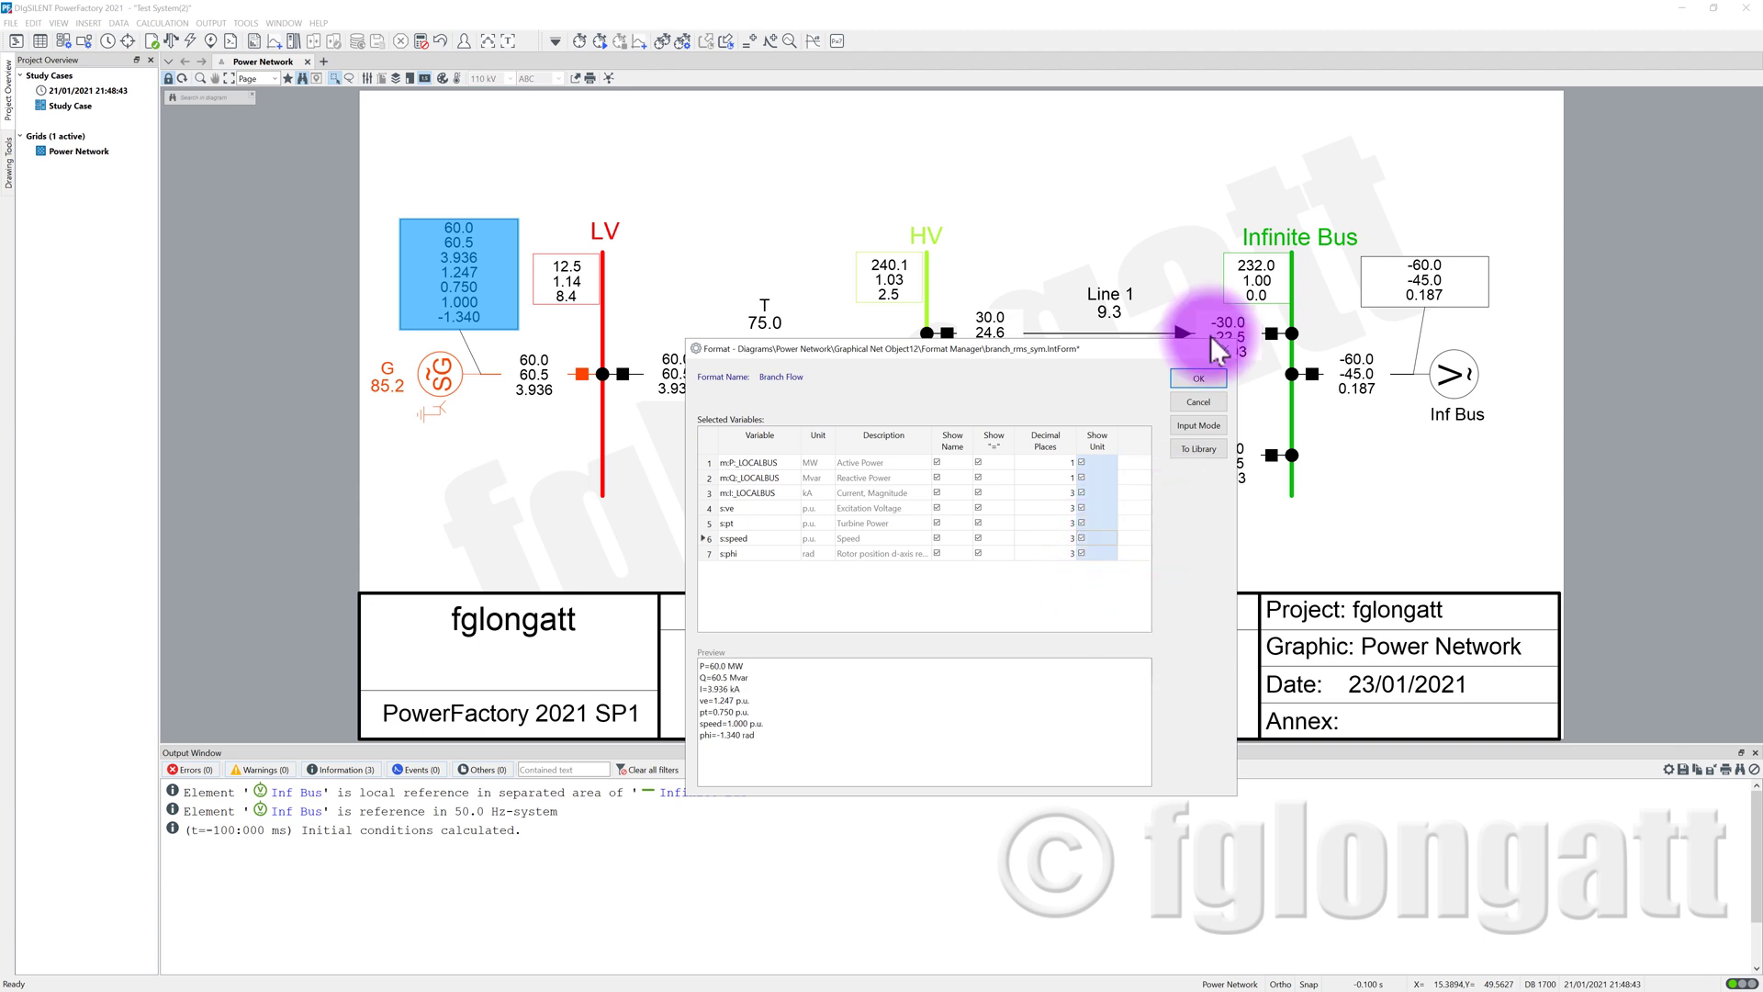
click(1194, 380)
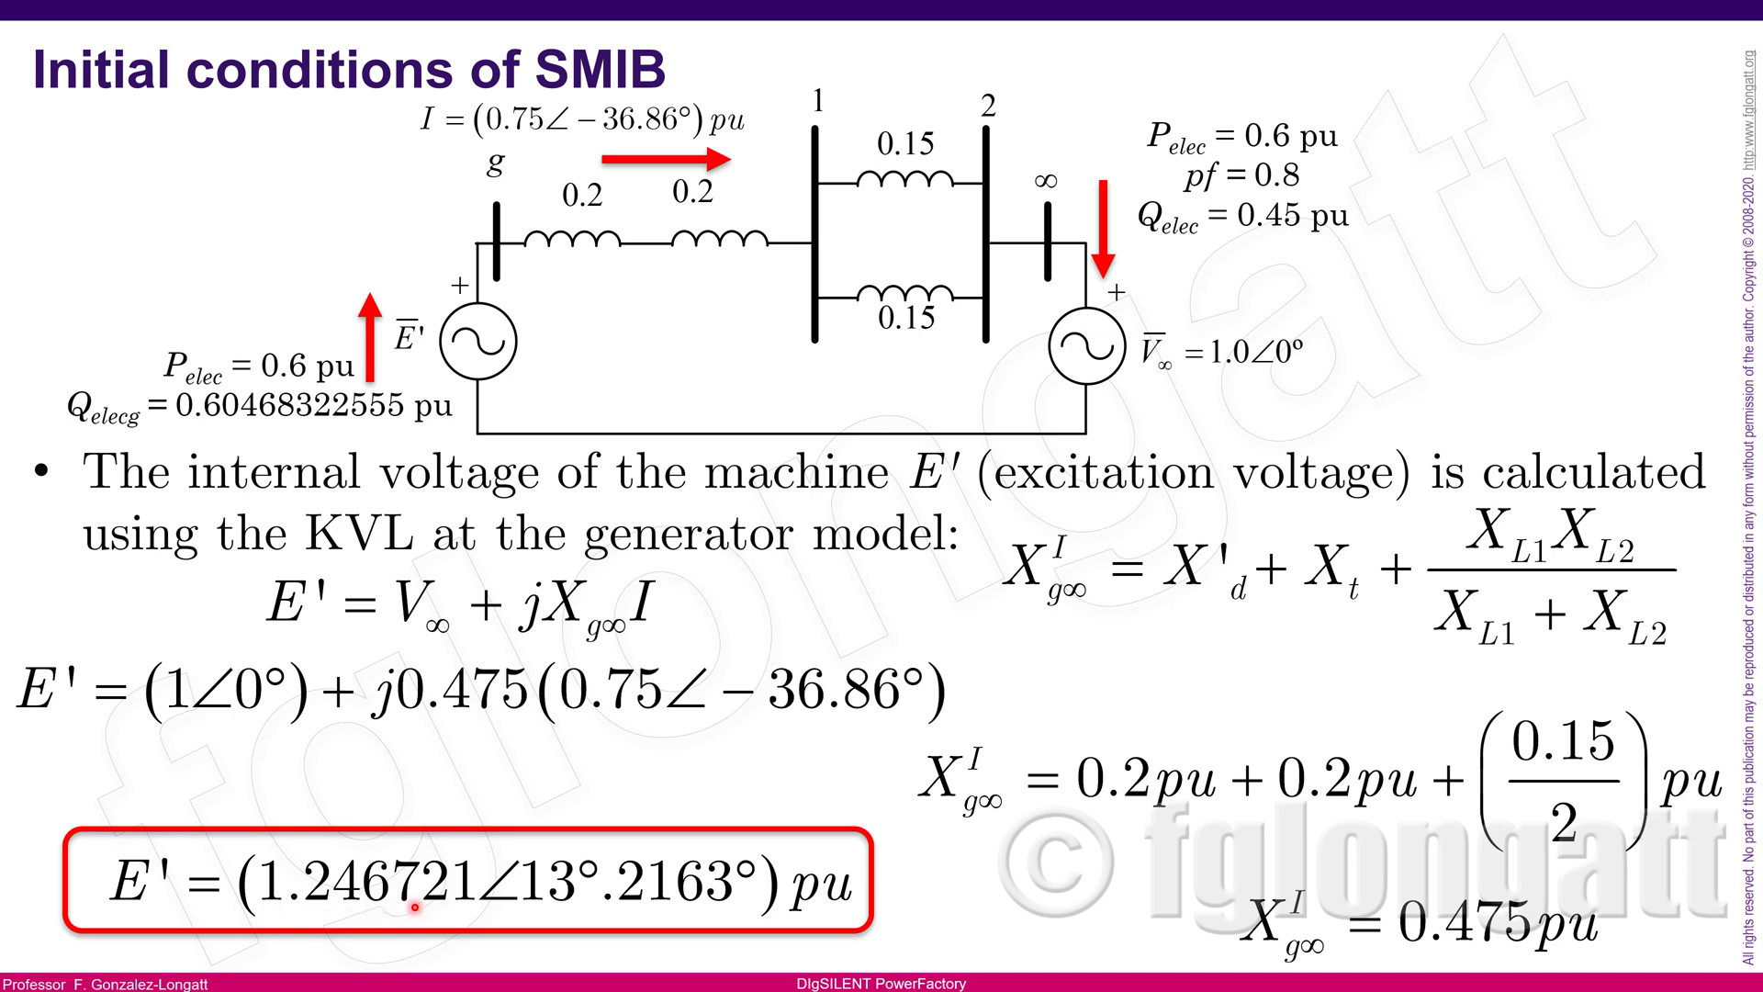
Switch to PowerFactory and append a row after s:phi in the format of generator G's result box
key(alt+Tab)
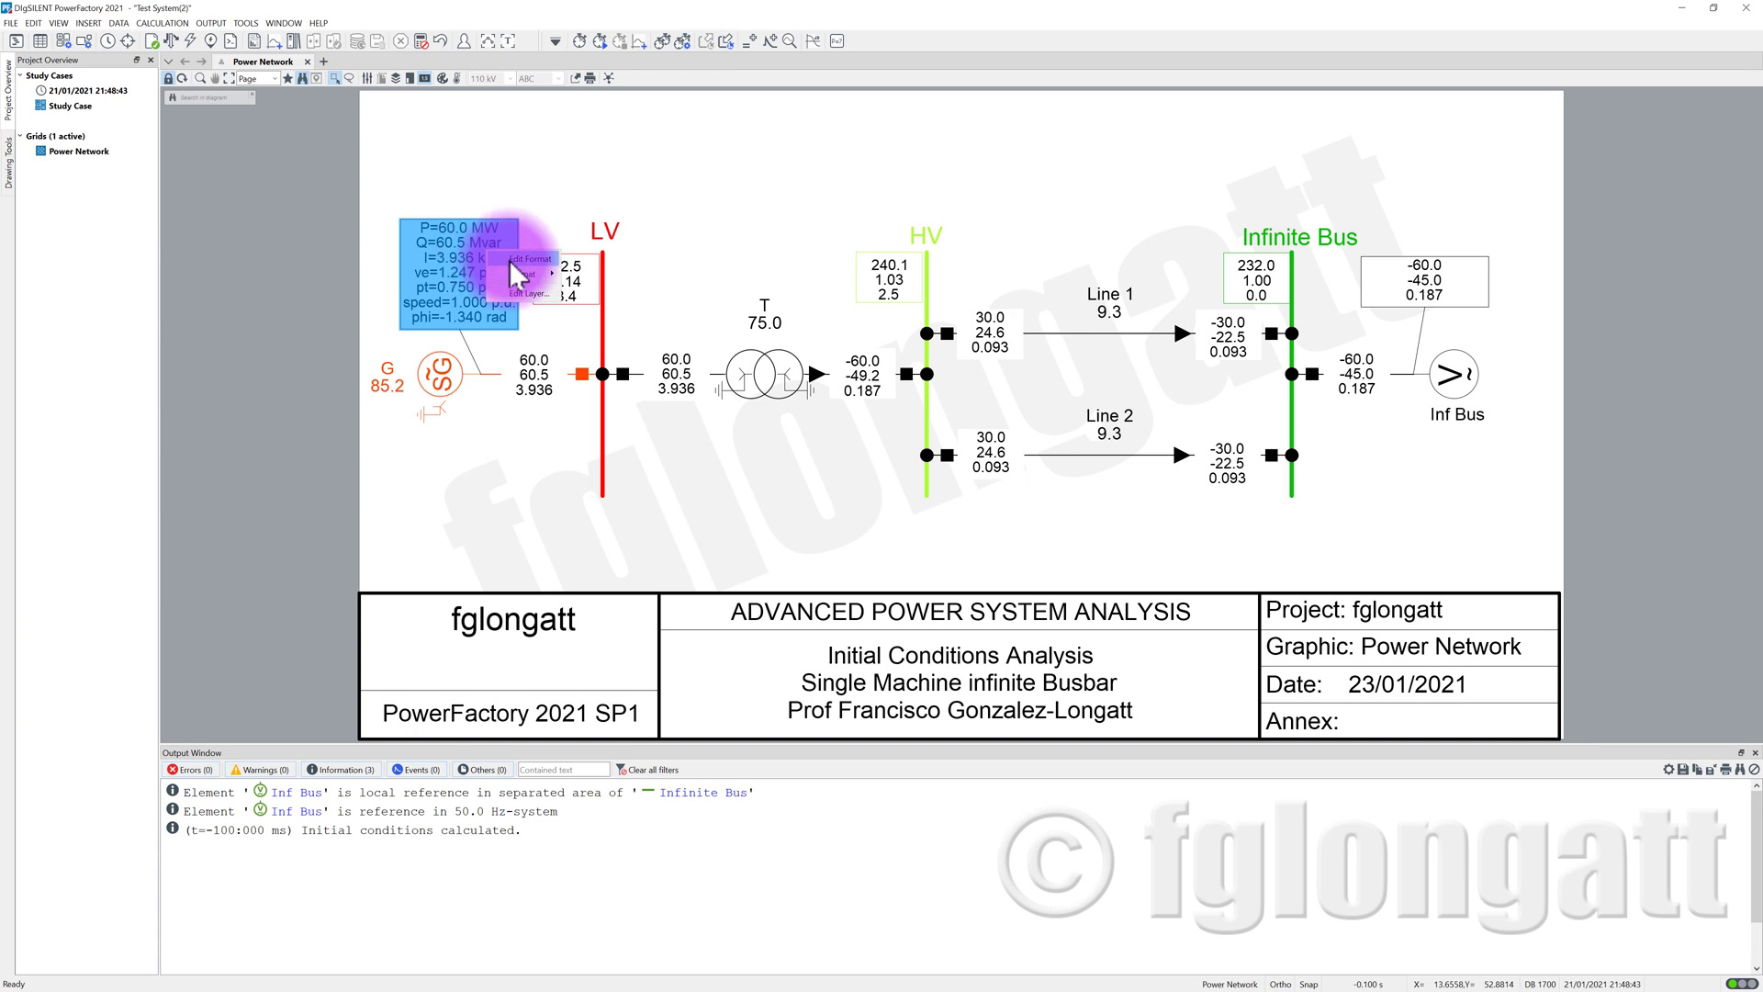
click(510, 262)
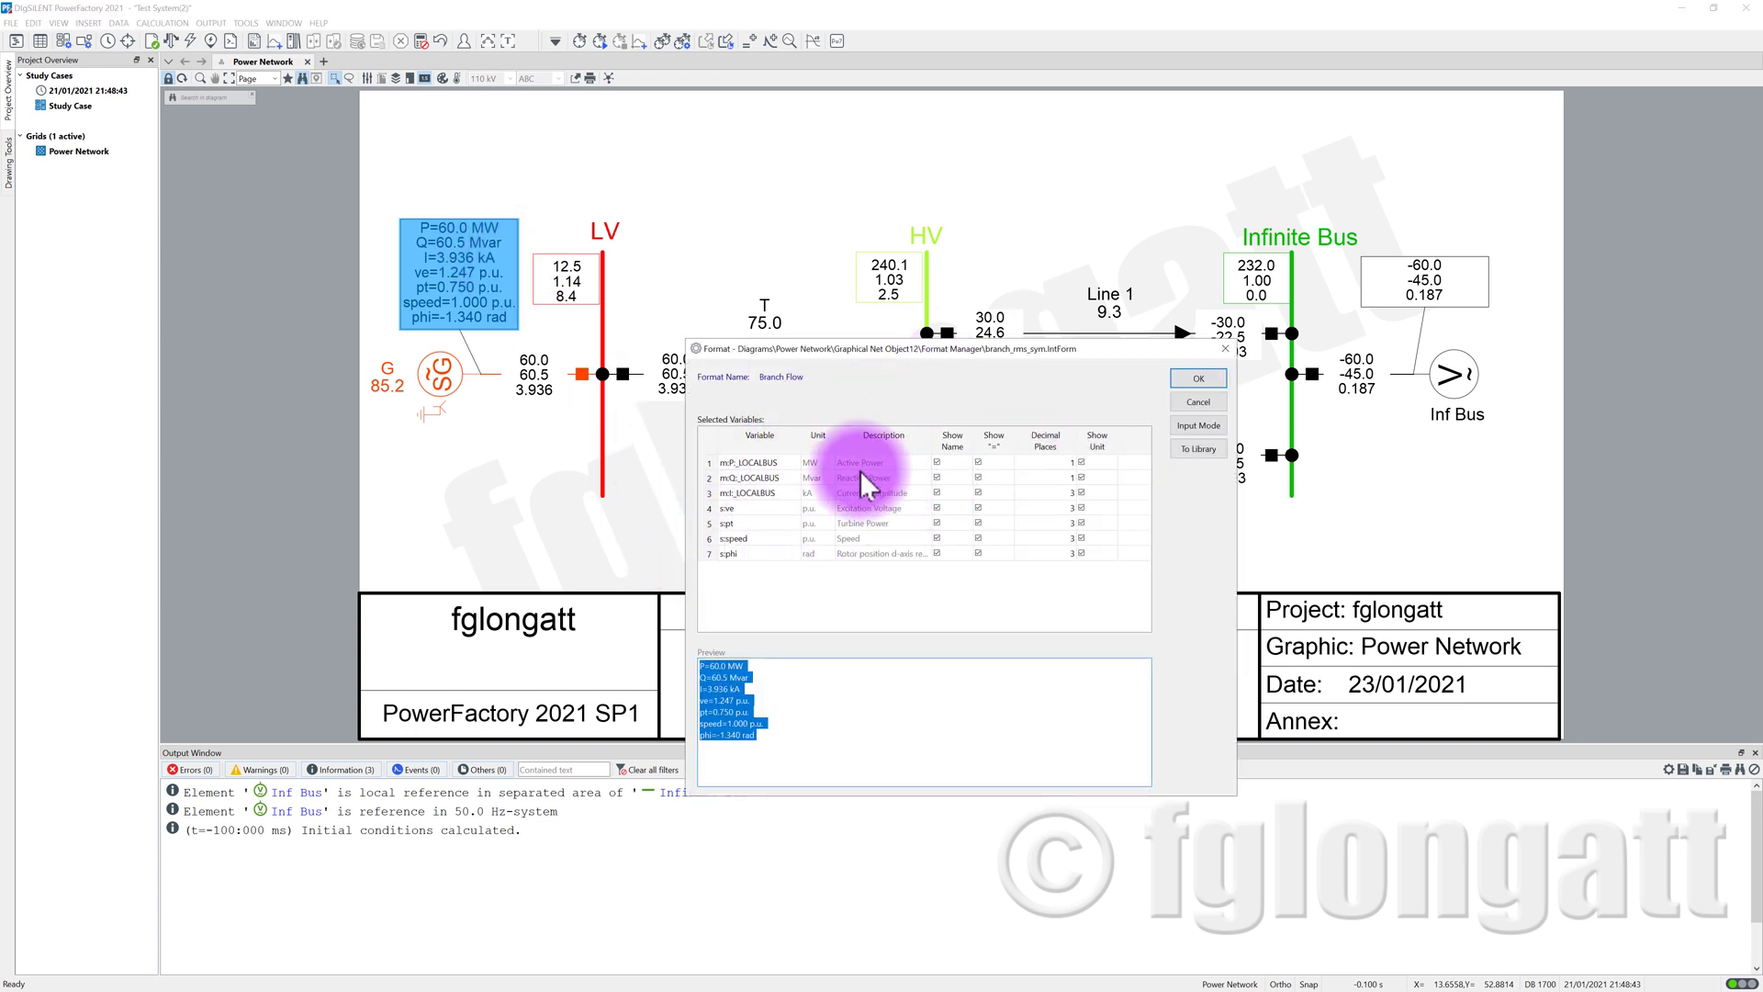
right_click(725, 552)
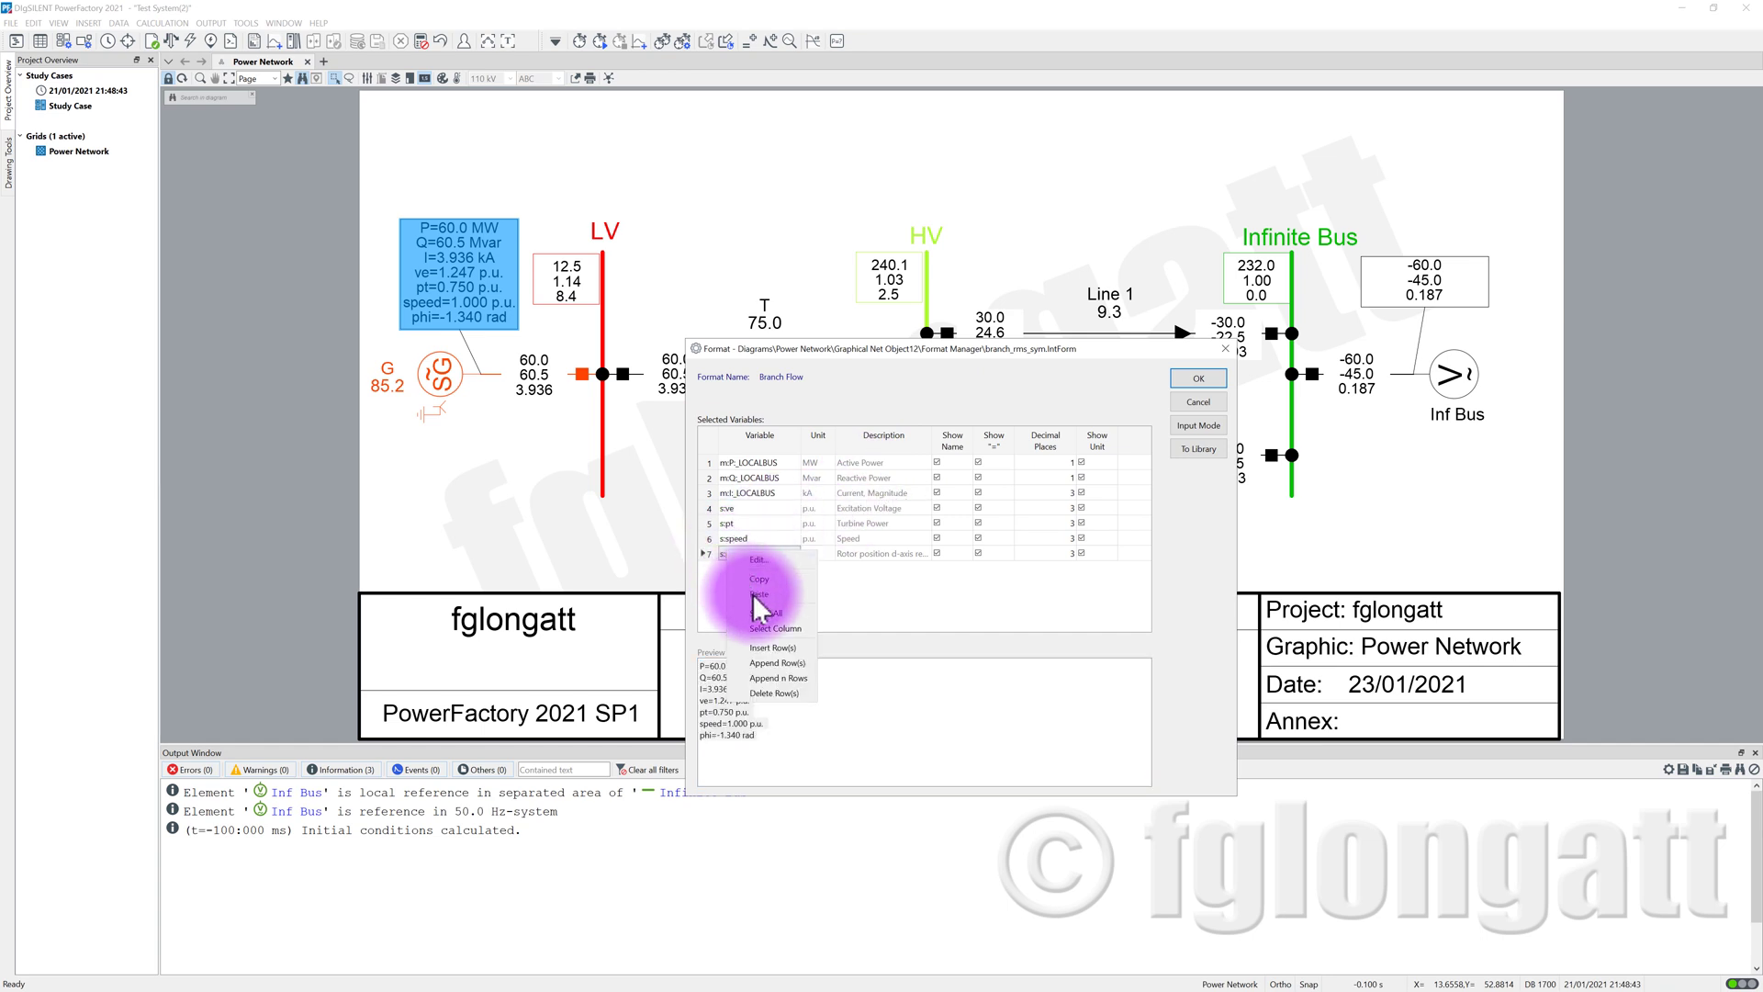
click(780, 663)
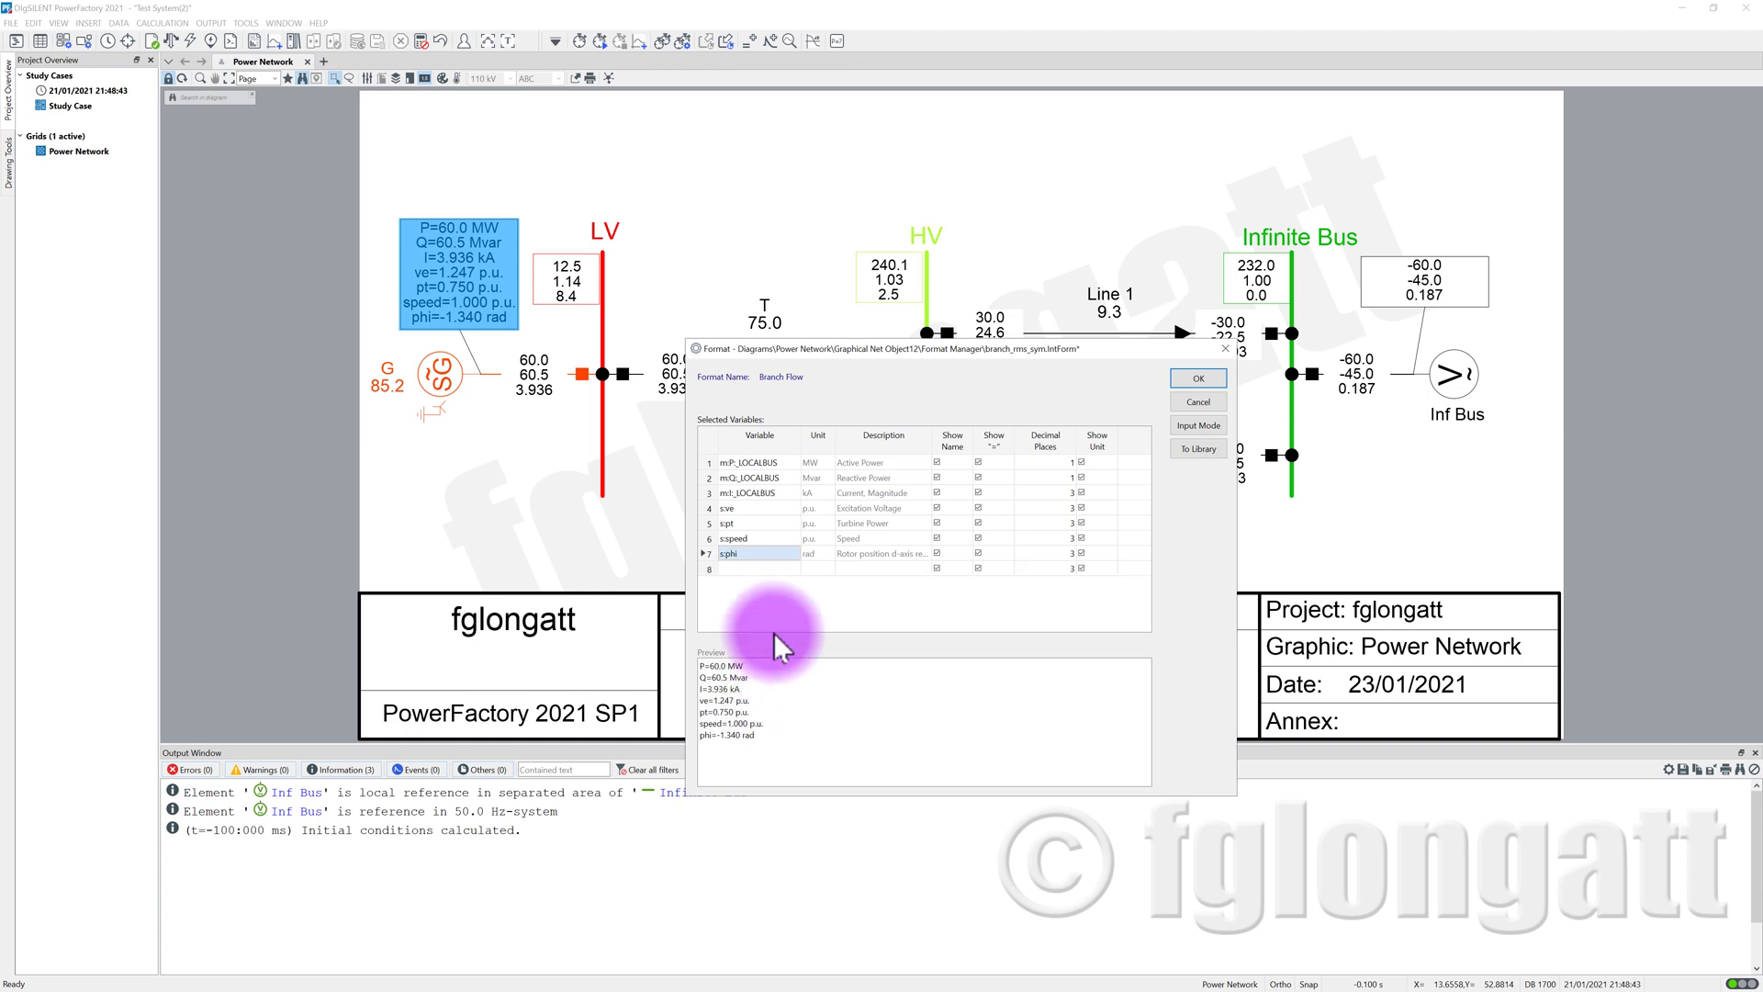
Assign the RMS calculation parameter firot (External rotor angle) to the empty eighth row and apply the format
double_click(744, 571)
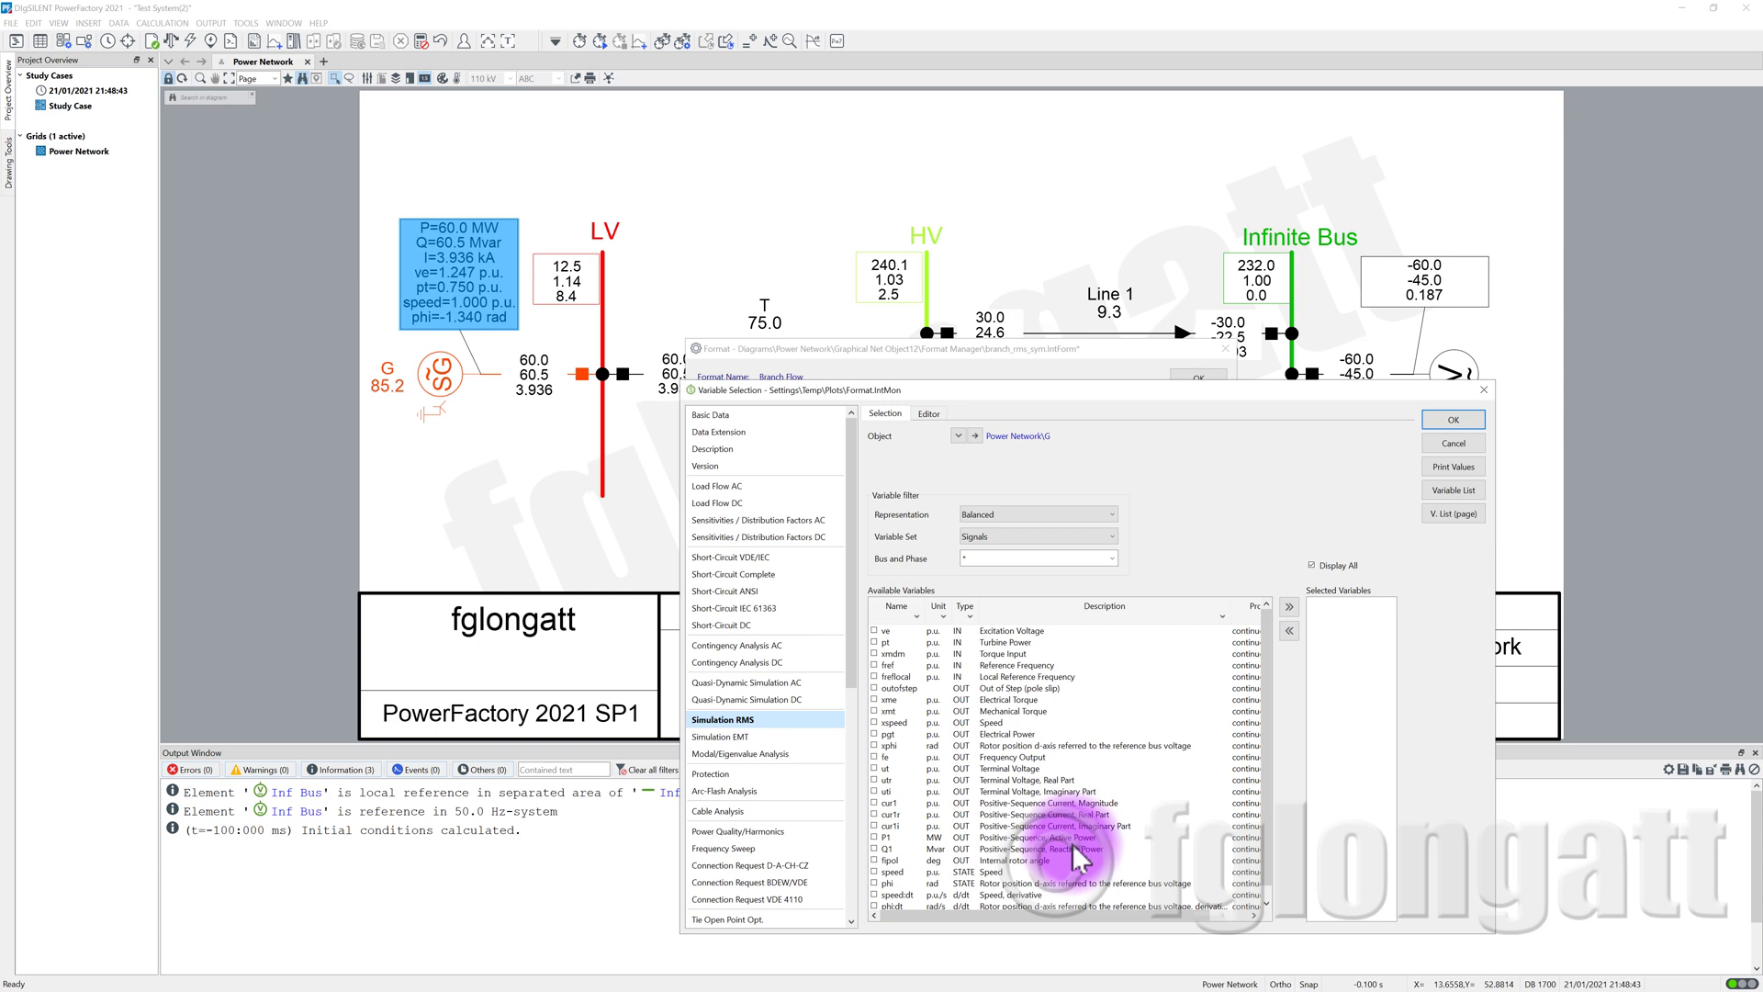
click(1066, 518)
click(1065, 521)
click(1066, 536)
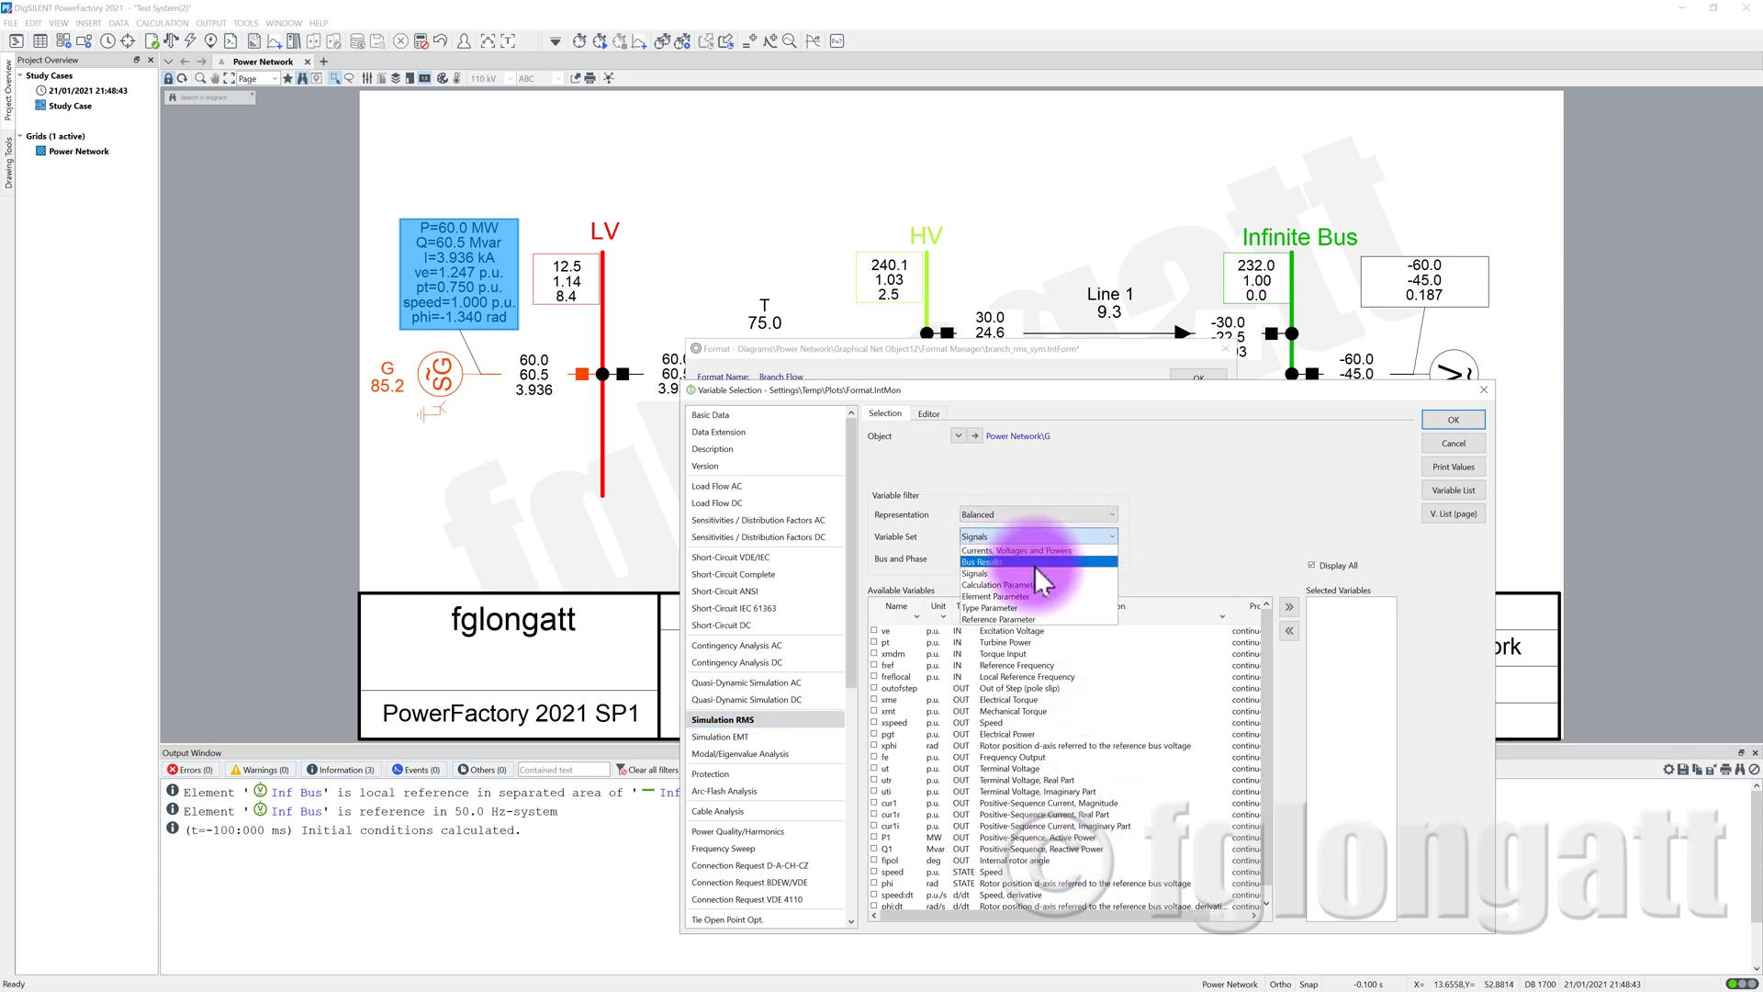
click(1037, 585)
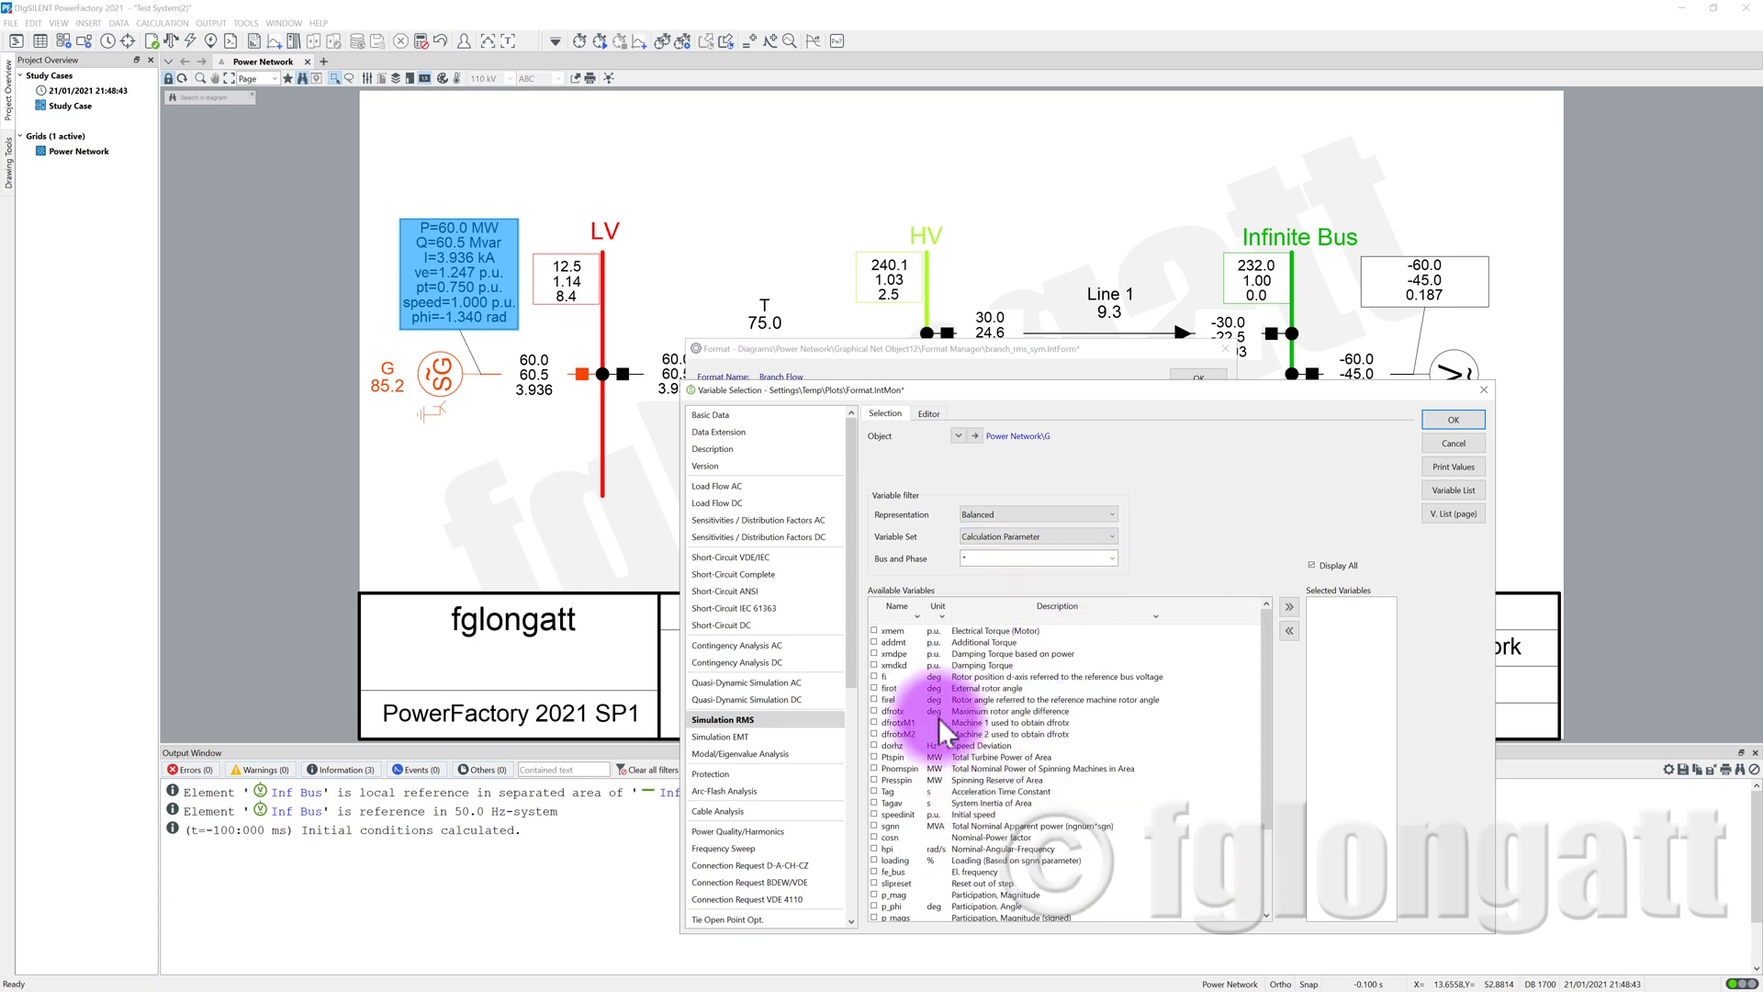
click(878, 686)
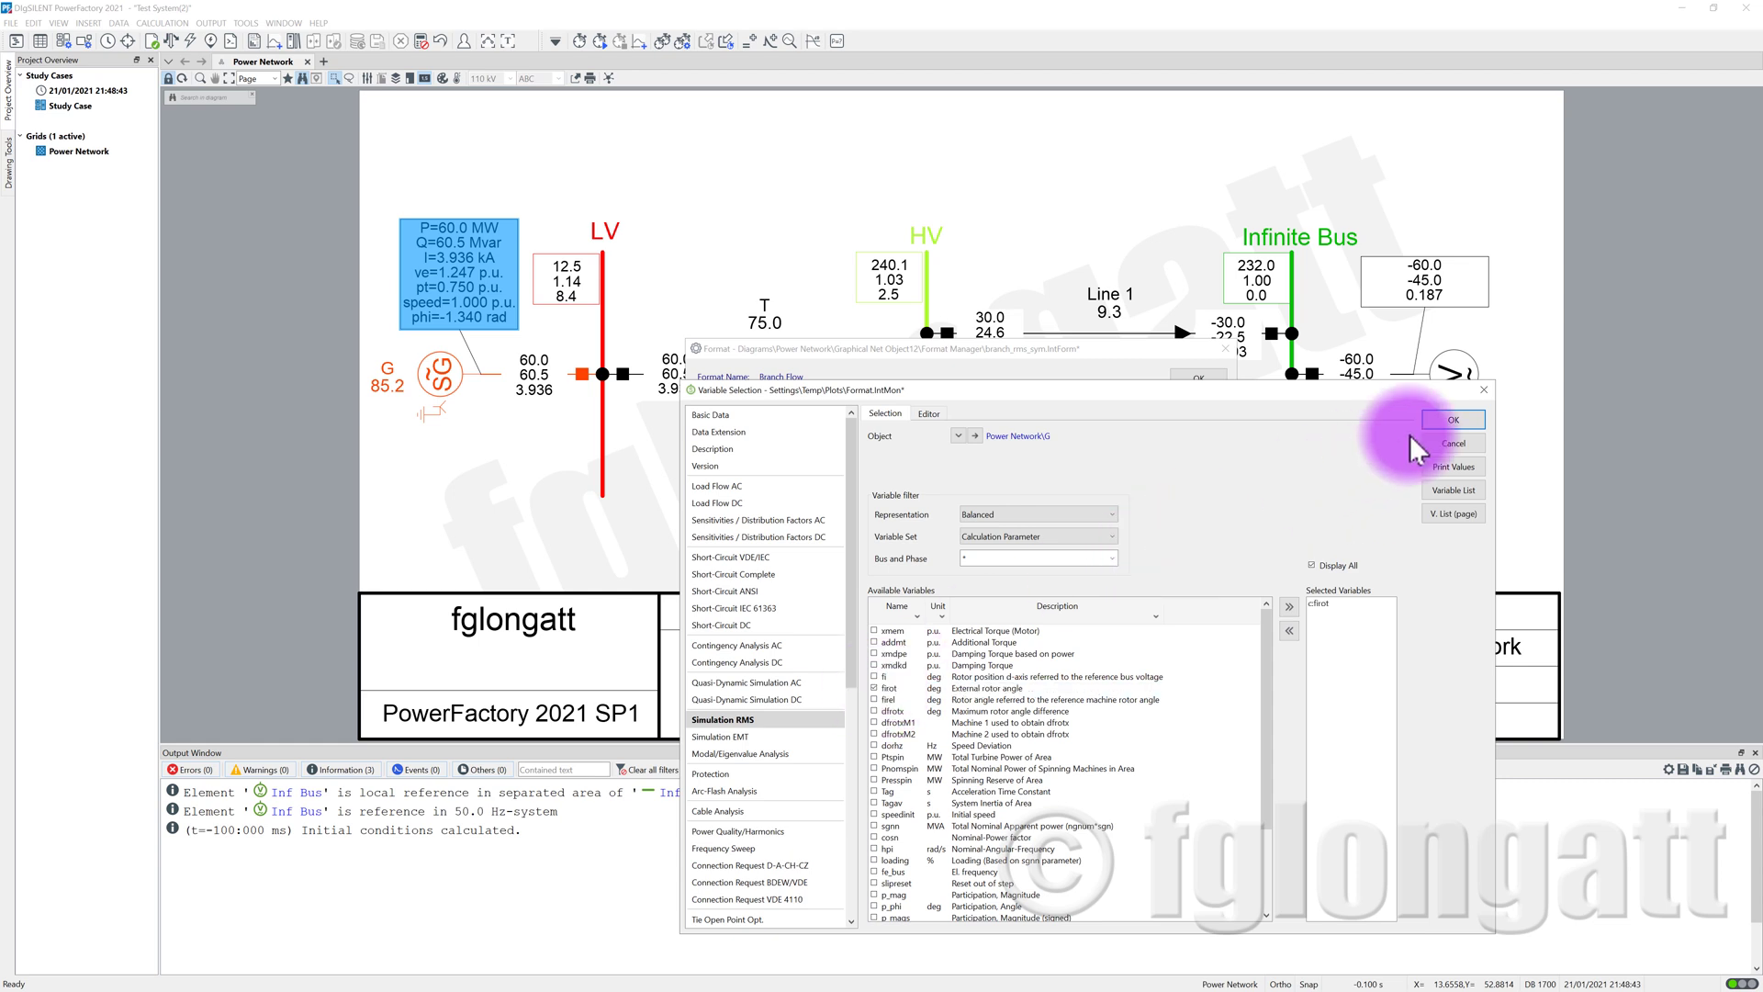
click(1451, 419)
click(1196, 380)
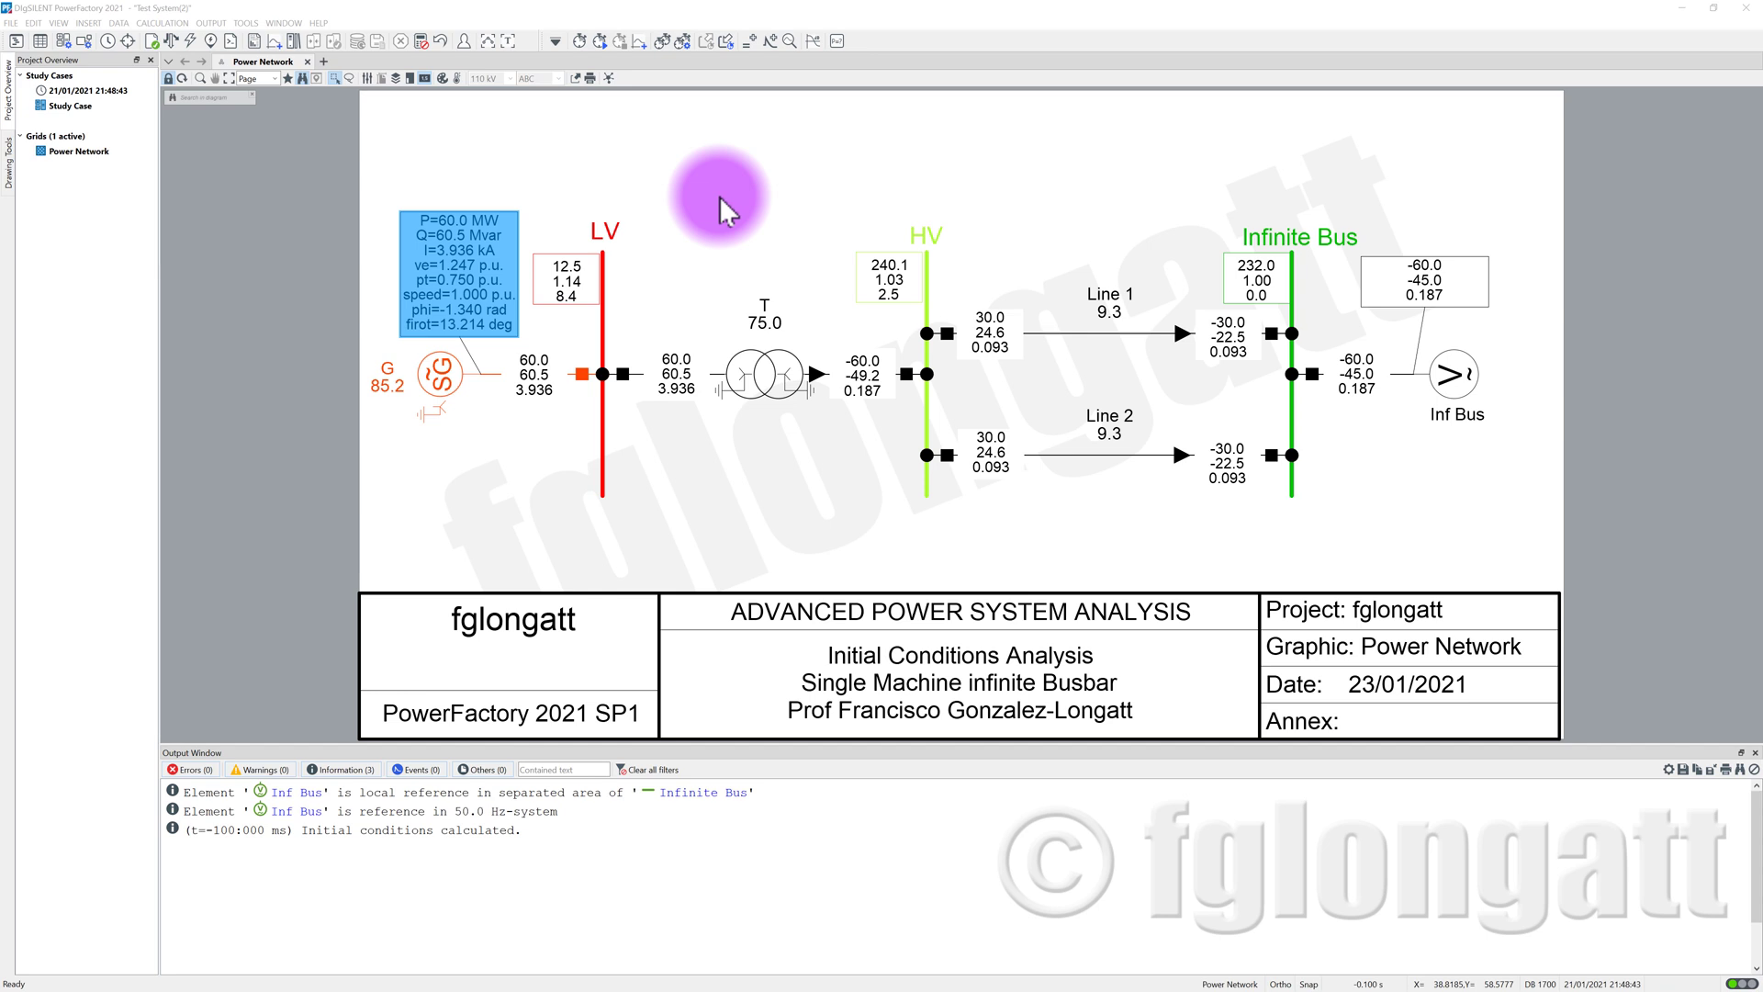
Run the load flow calculation and examine the results displayed for generator G
click(173, 40)
click(1175, 373)
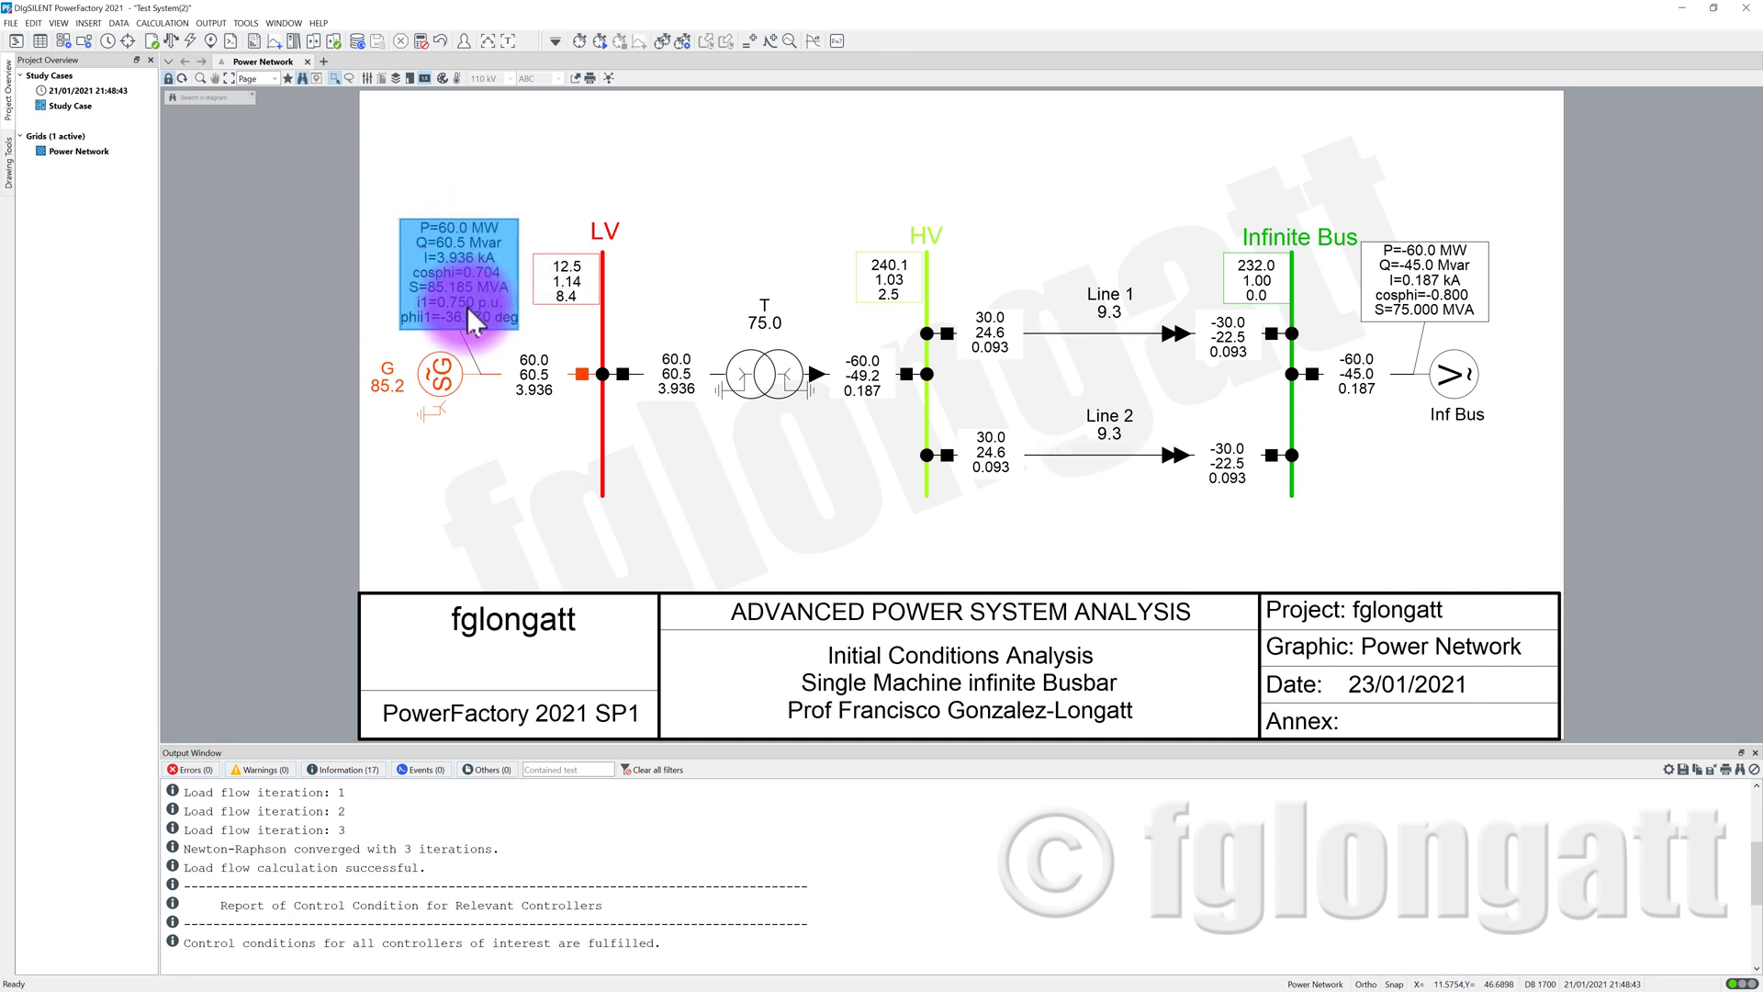
mouse_move(464, 306)
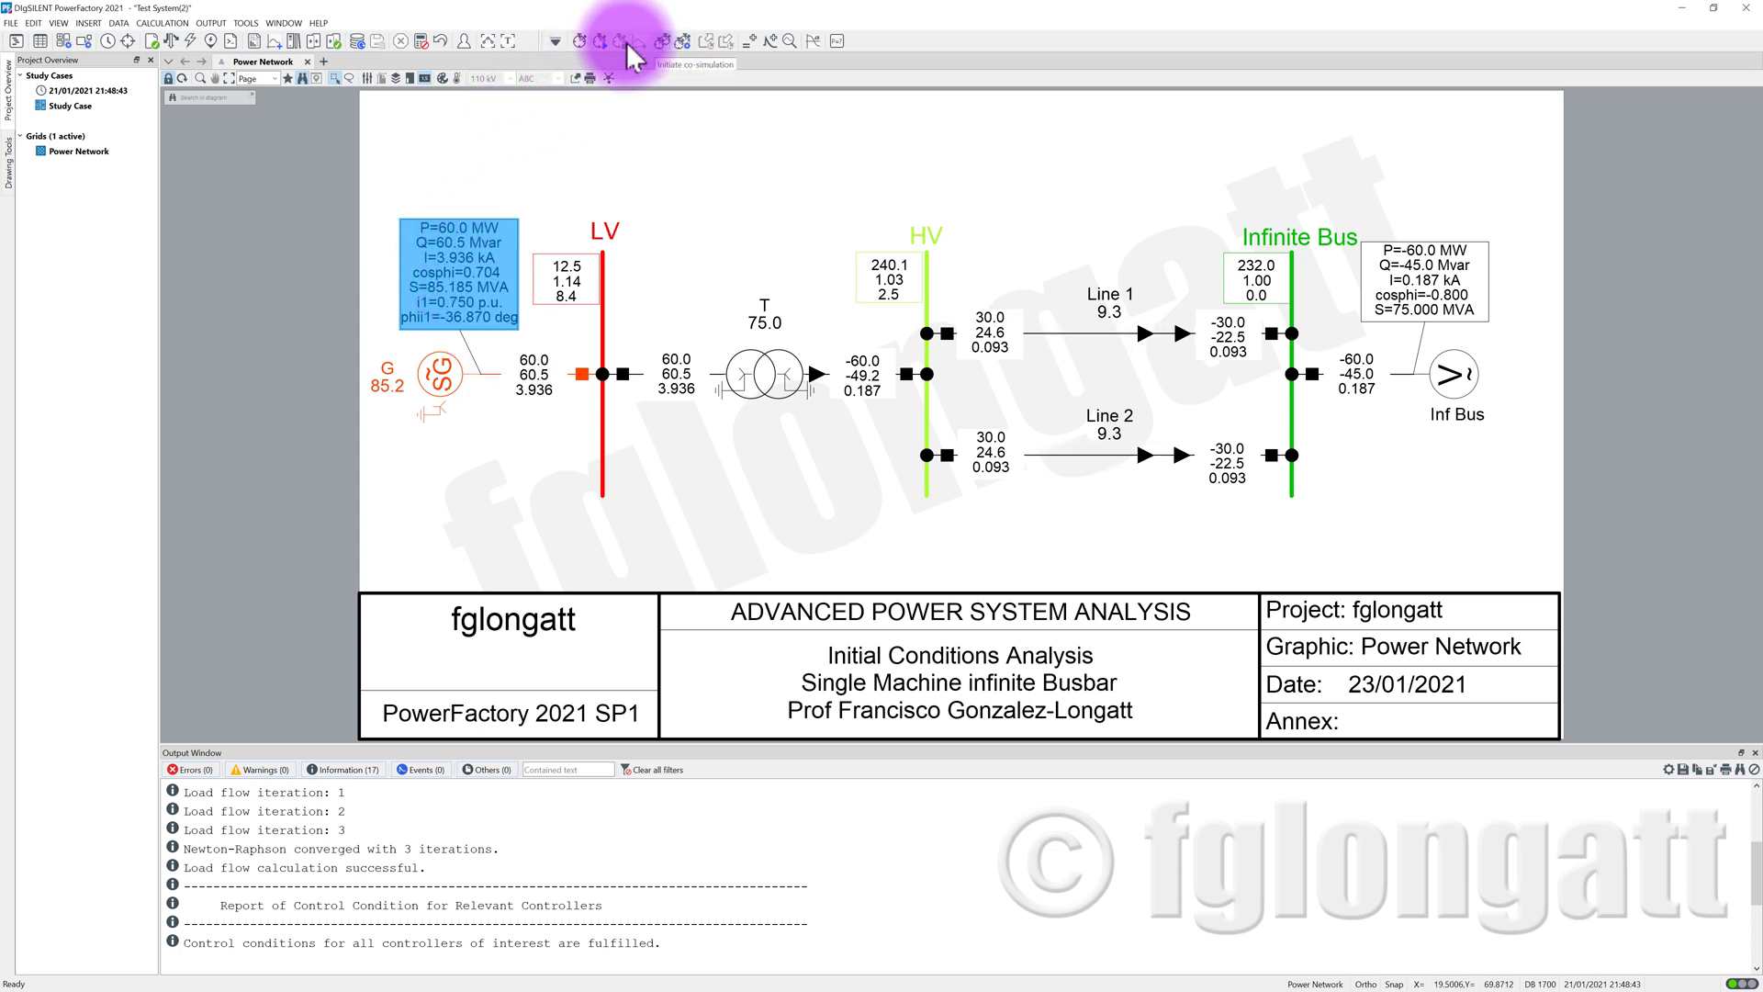
Calculate the initial conditions with RMS values and balanced network representation, and examine generator G's result box
click(580, 41)
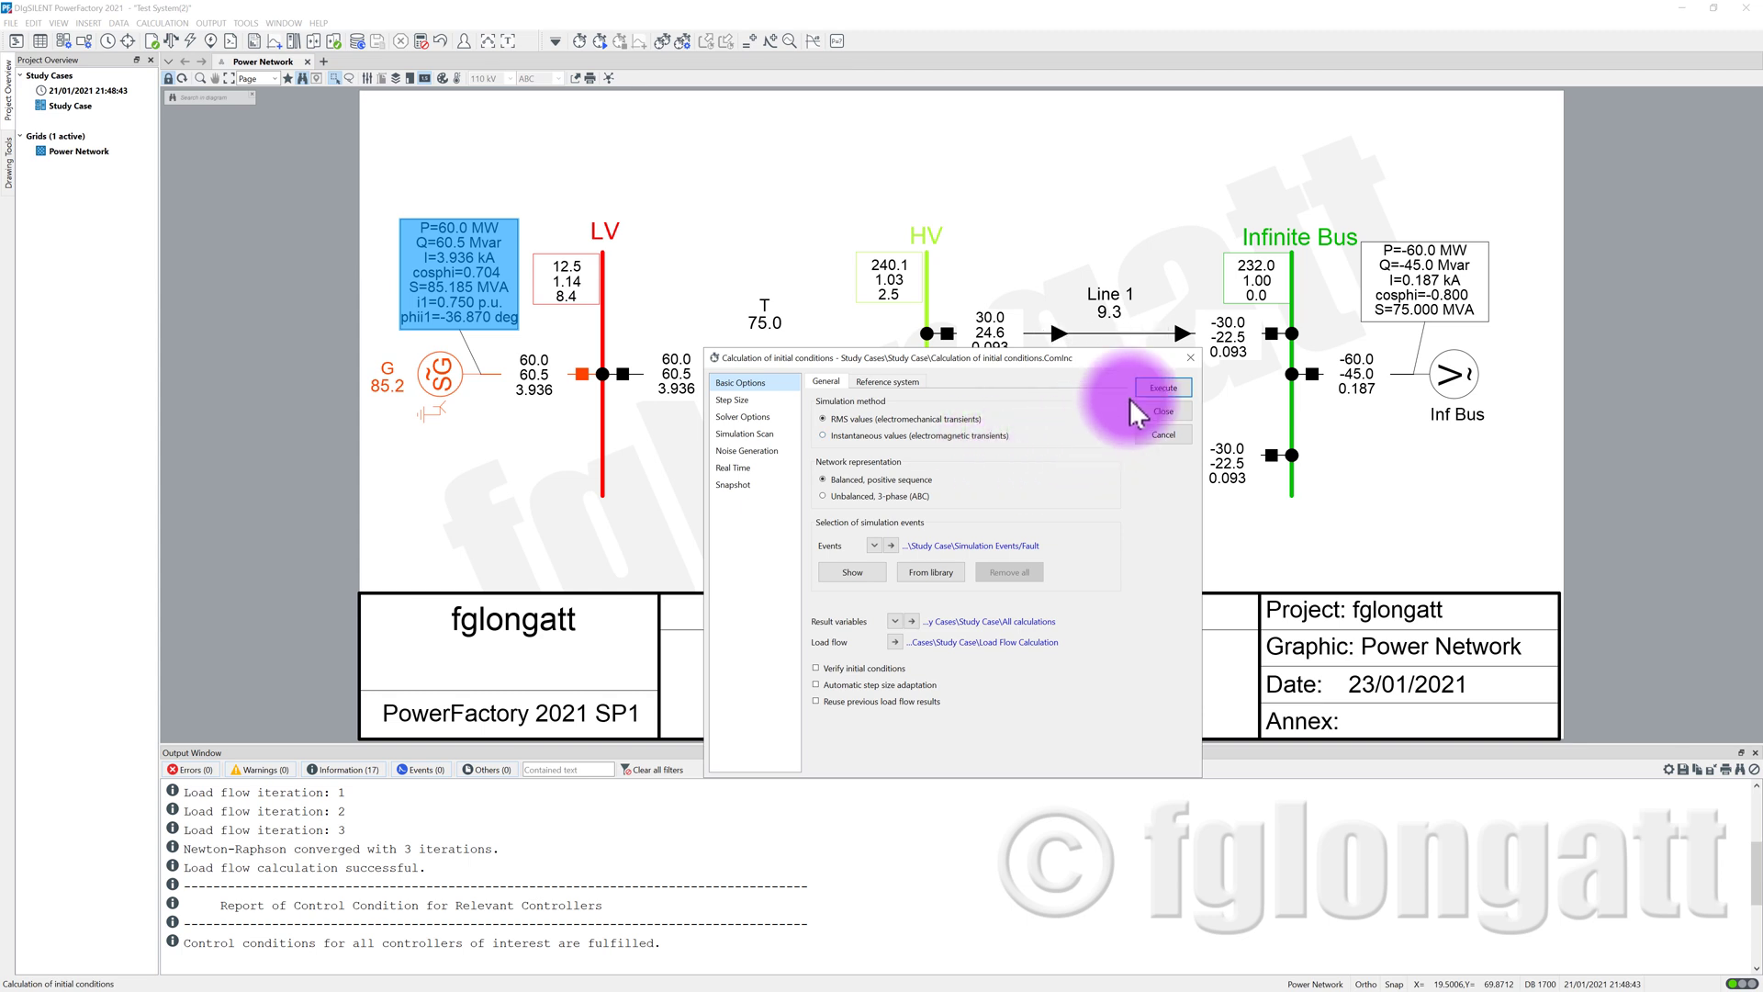
click(1161, 387)
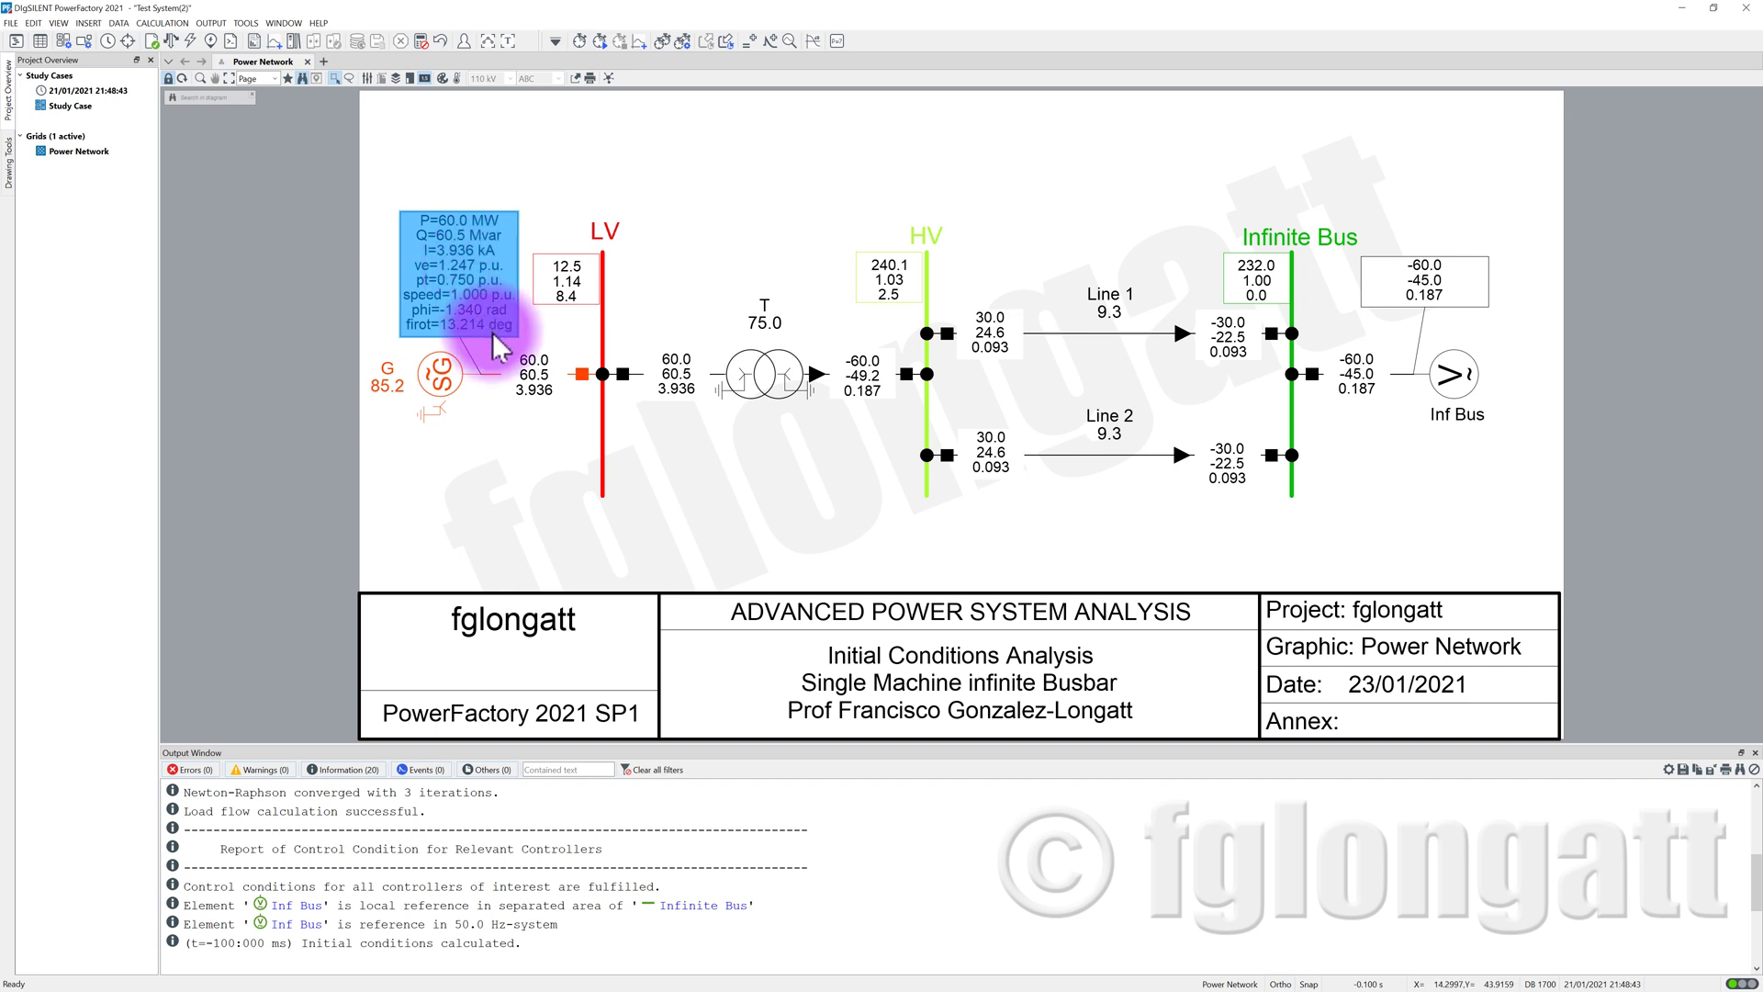
mouse_move(492, 333)
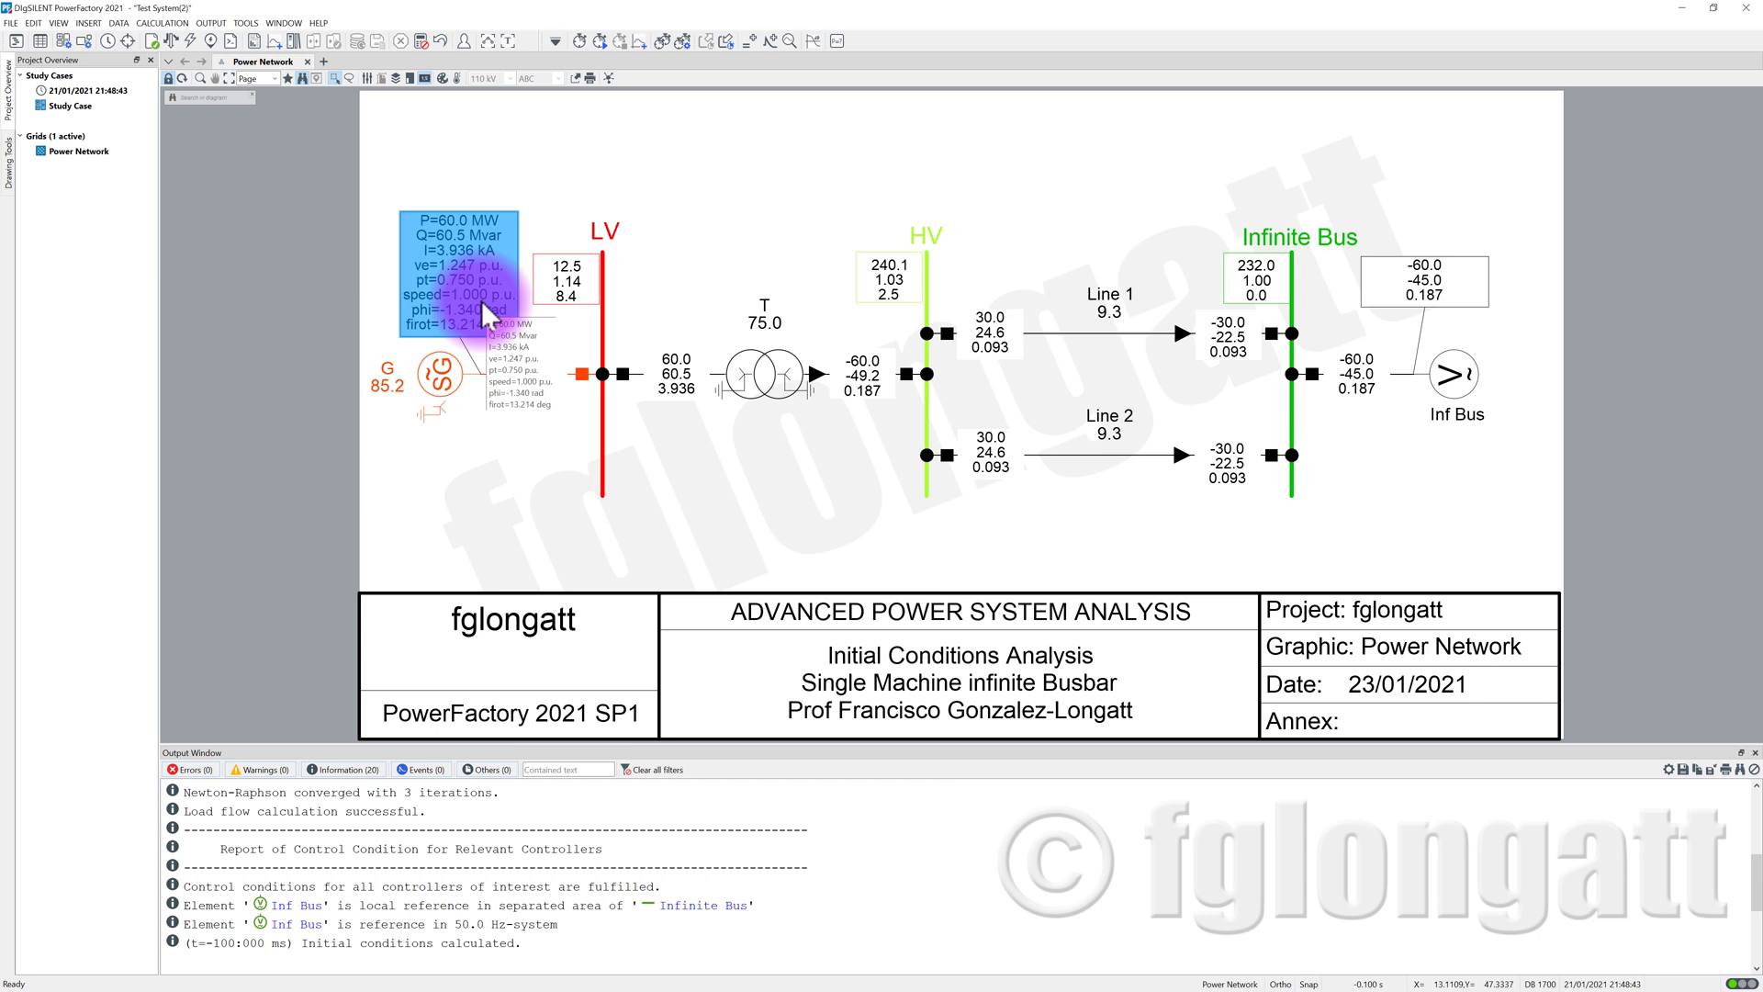